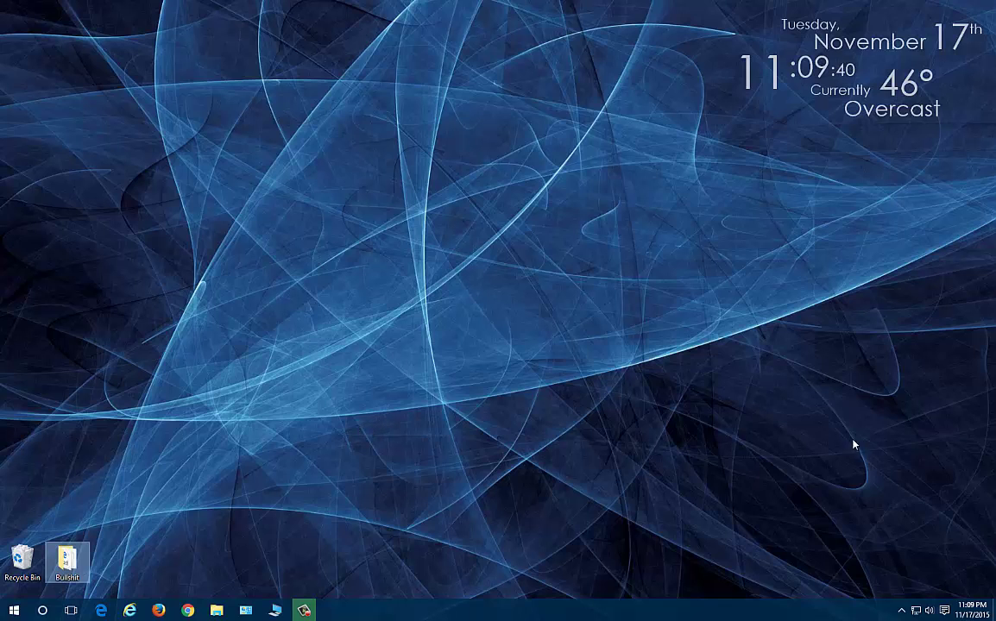
# Step: Open Settings from the Action Center and review the version 1511 System About details
pyautogui.click(944, 609)
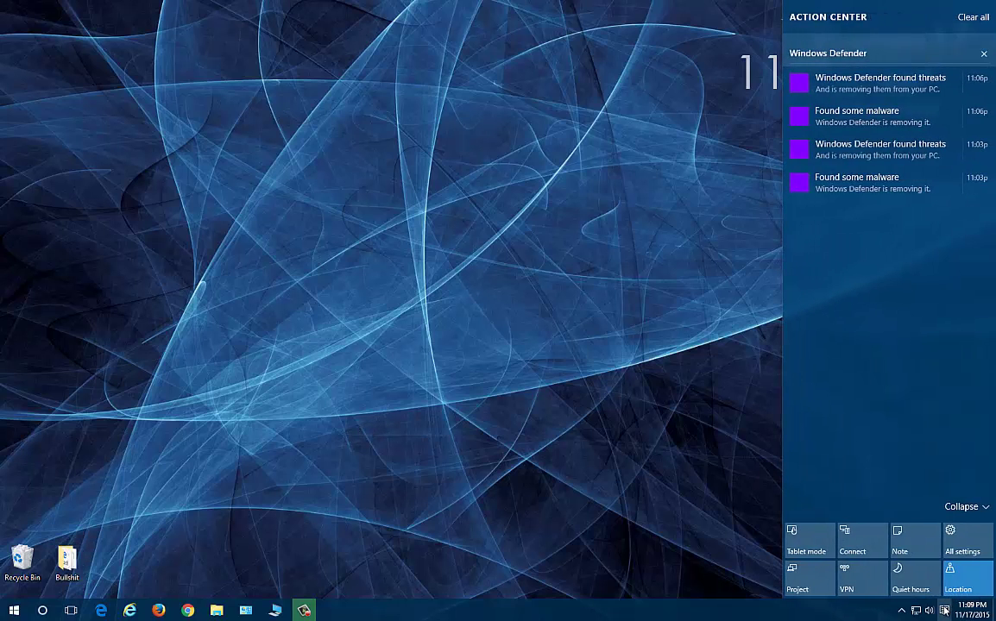
pyautogui.click(966, 544)
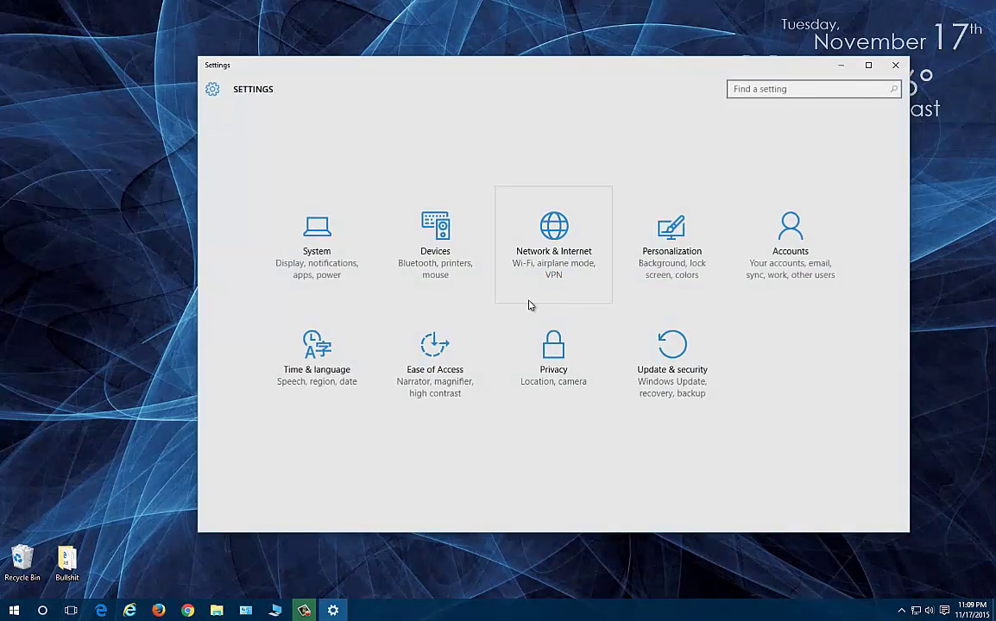
pyautogui.click(297, 260)
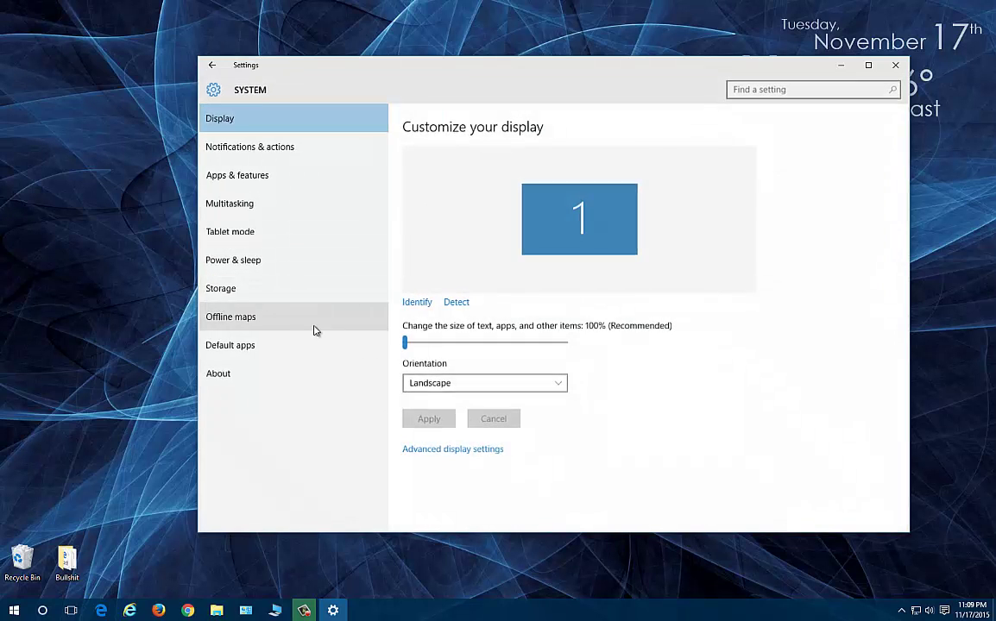
pyautogui.click(256, 373)
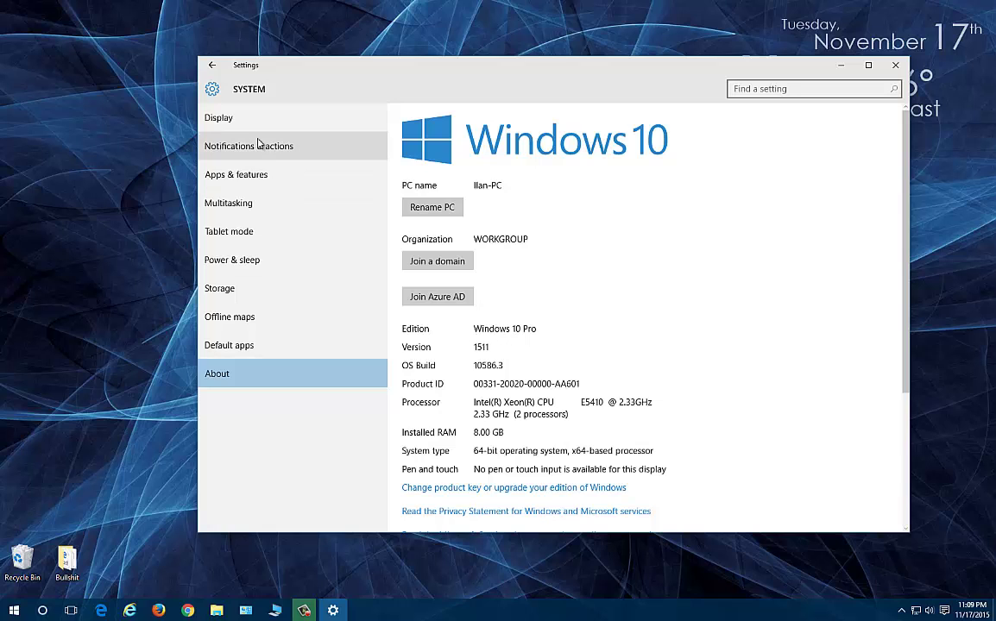
pyautogui.click(211, 65)
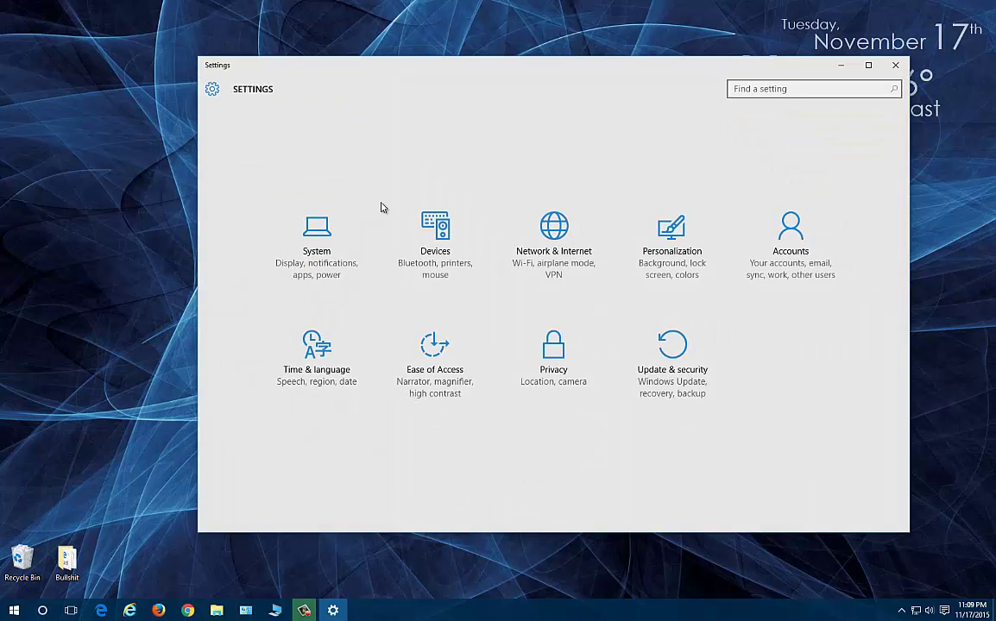
# Step: Check Windows Update for the KB3103688 Flash update and its 3:30 AM restart, then return home
pyautogui.click(715, 390)
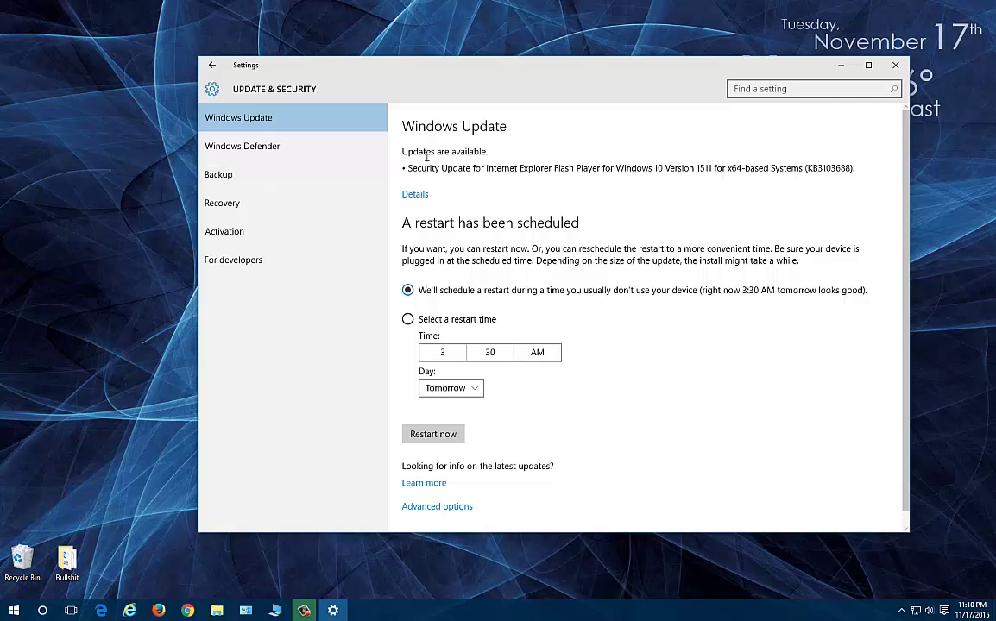
pyautogui.click(211, 65)
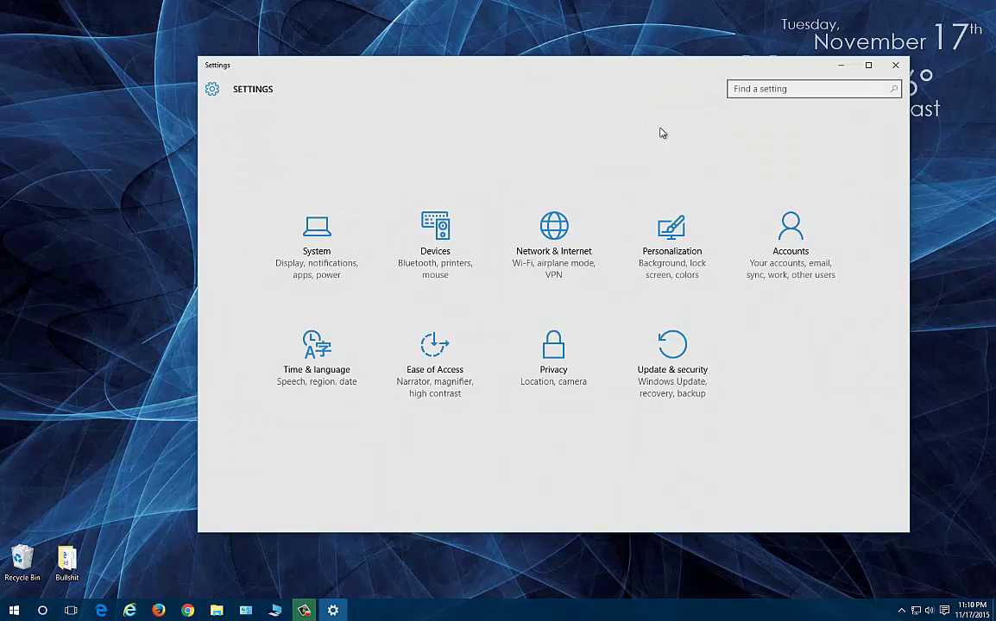
pyautogui.click(896, 66)
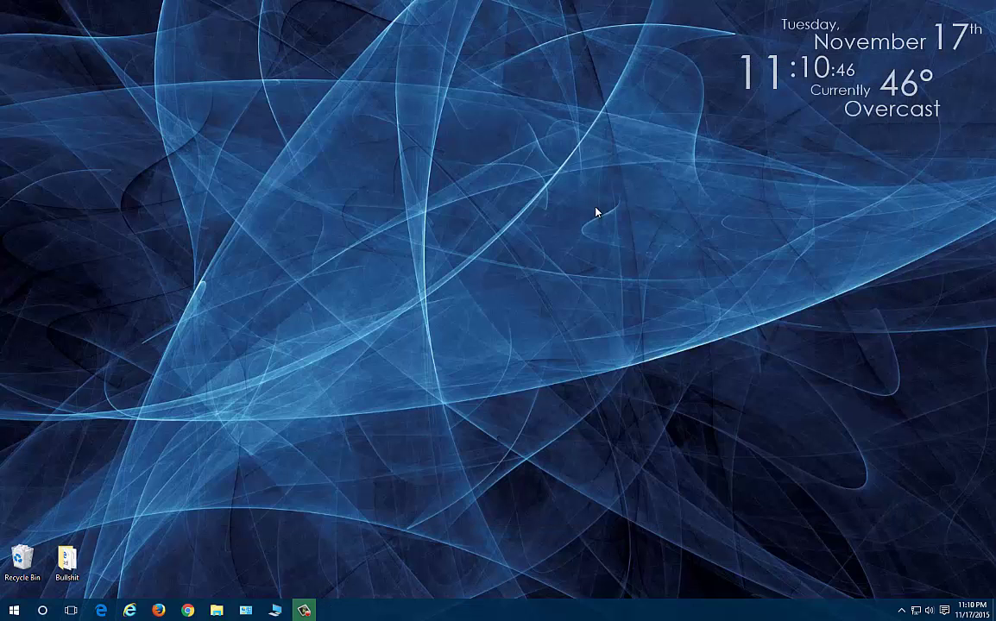
pyautogui.click(14, 611)
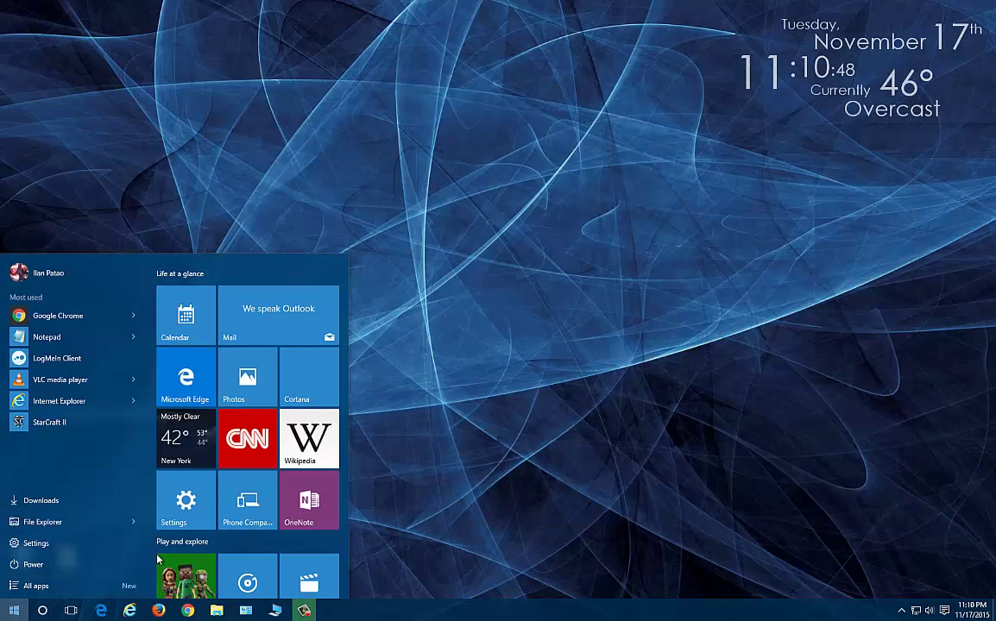
pyautogui.moveTo(348, 505); pyautogui.dragTo(552, 509)
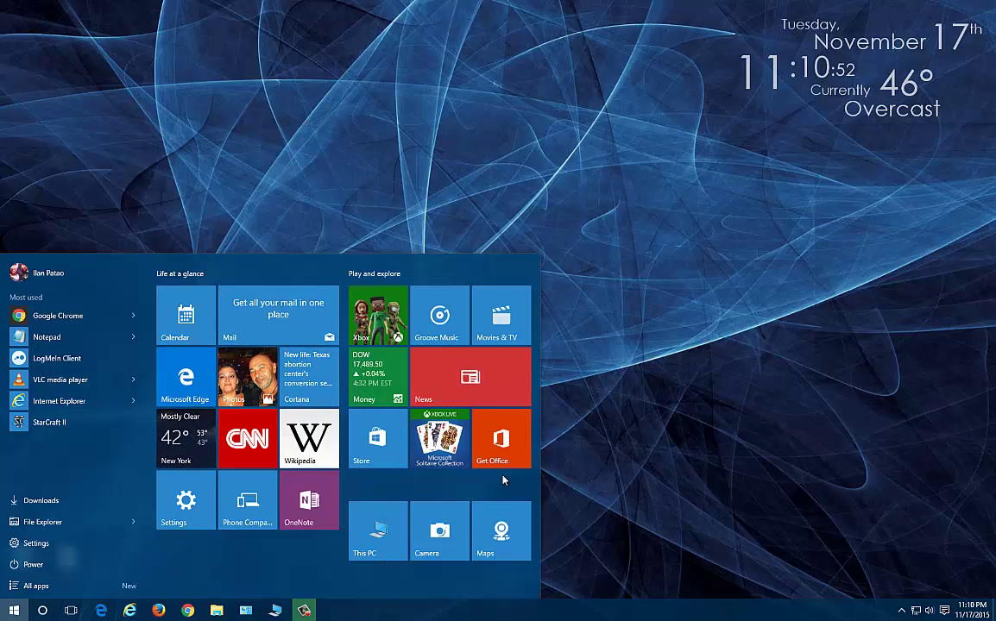
pyautogui.moveTo(540, 483); pyautogui.dragTo(363, 477)
pyautogui.scroll(-3, 278, 490)
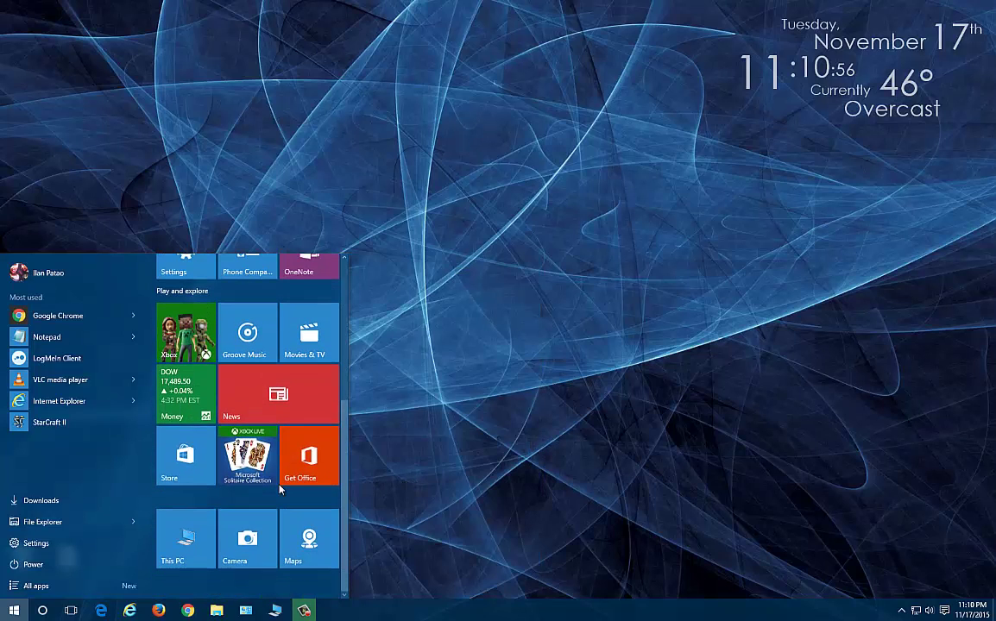
pyautogui.scroll(3, 279, 489)
pyautogui.scroll(-3, 283, 488)
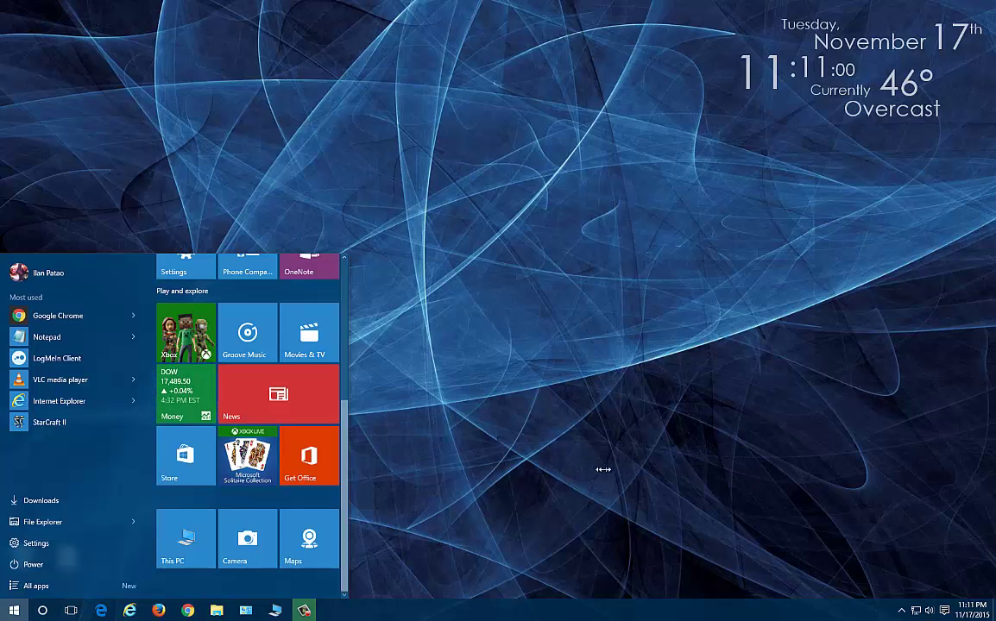
pyautogui.moveTo(607, 470); pyautogui.dragTo(603, 473)
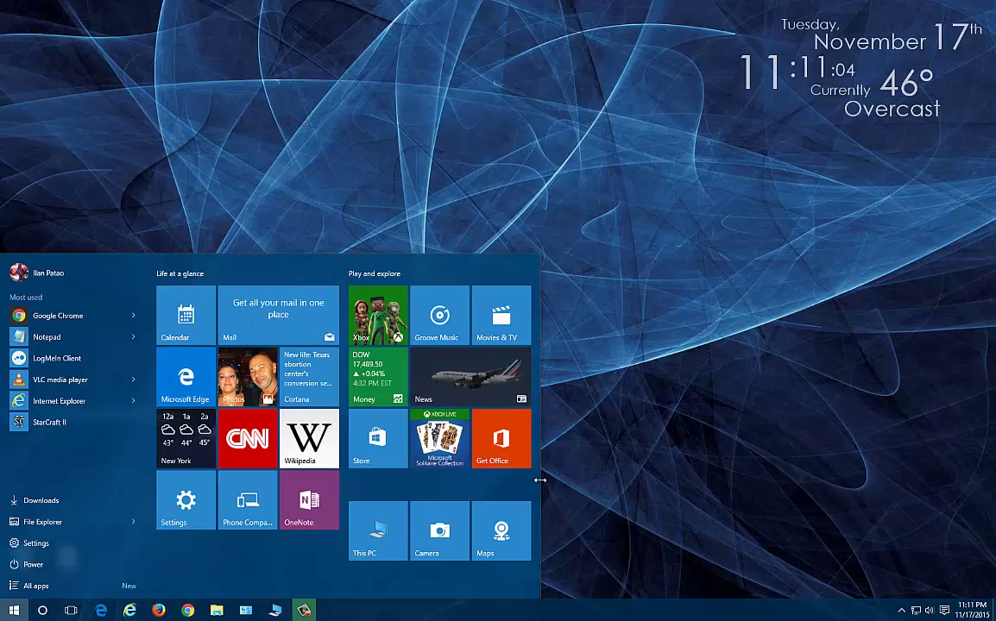
pyautogui.moveTo(540, 480); pyautogui.dragTo(622, 487)
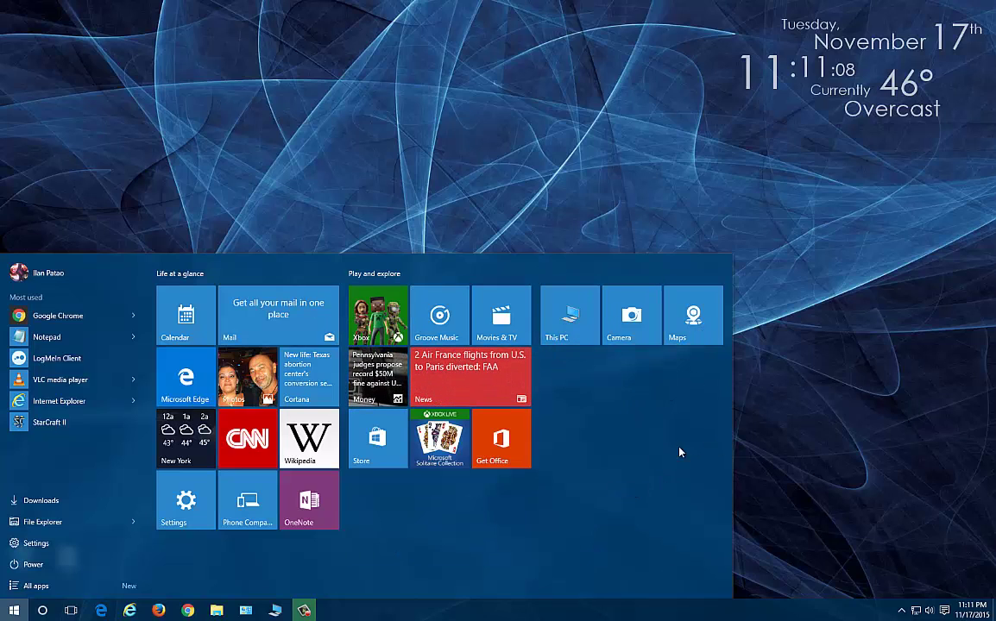
pyautogui.moveTo(734, 423); pyautogui.dragTo(583, 427)
pyautogui.click(583, 427)
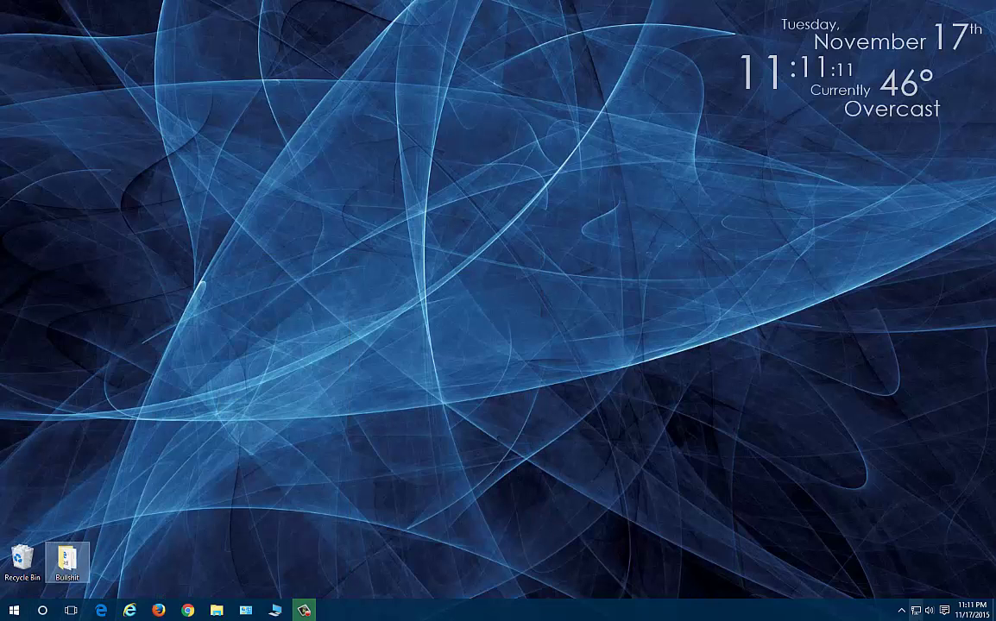
# Step: Open the Personalization Start options in Settings from the Action Center
pyautogui.click(946, 613)
pyautogui.click(956, 540)
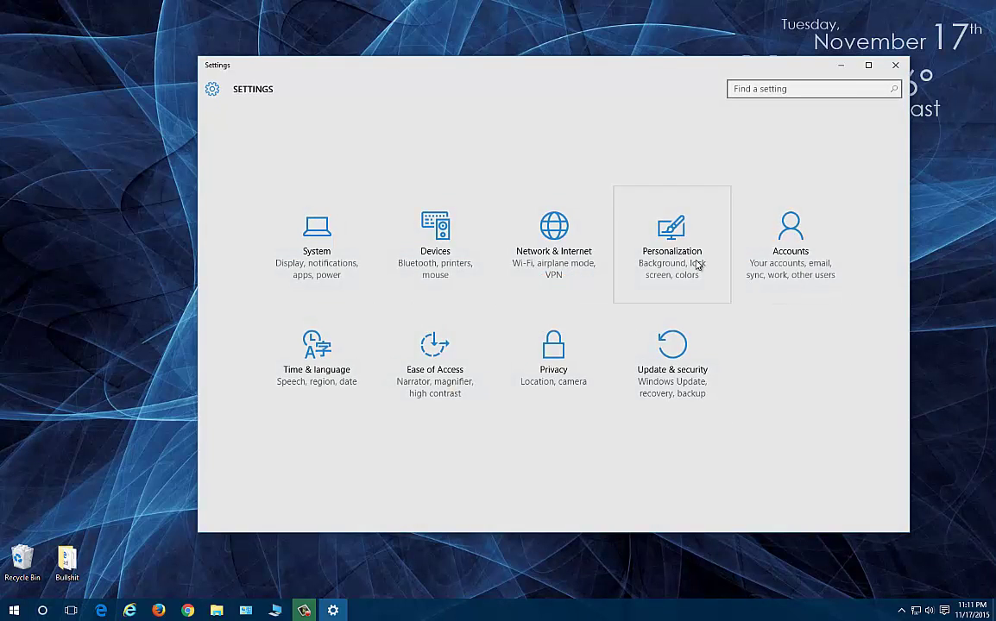
pyautogui.click(665, 293)
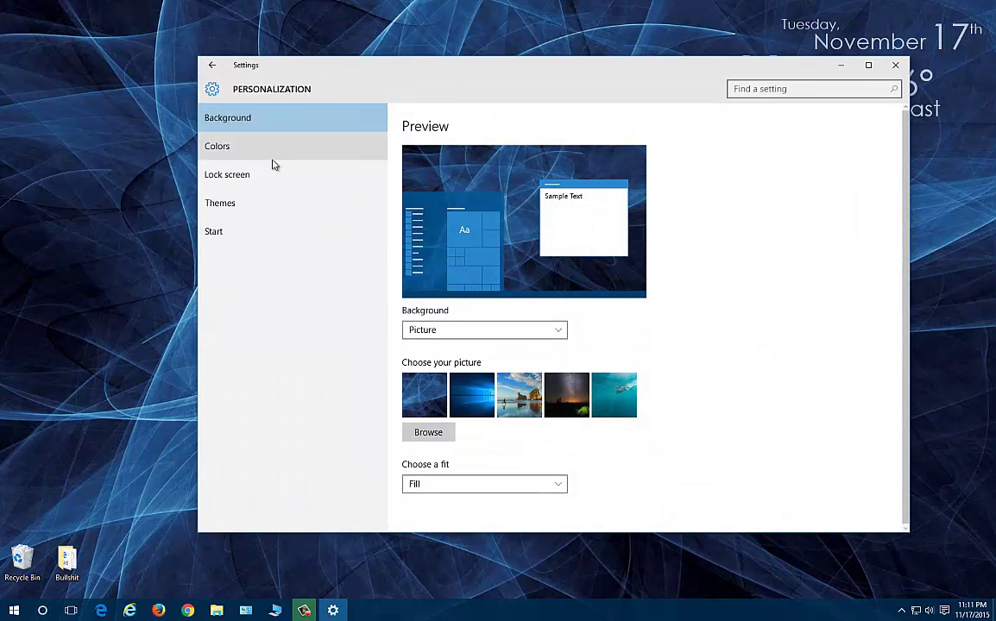
pyautogui.click(246, 230)
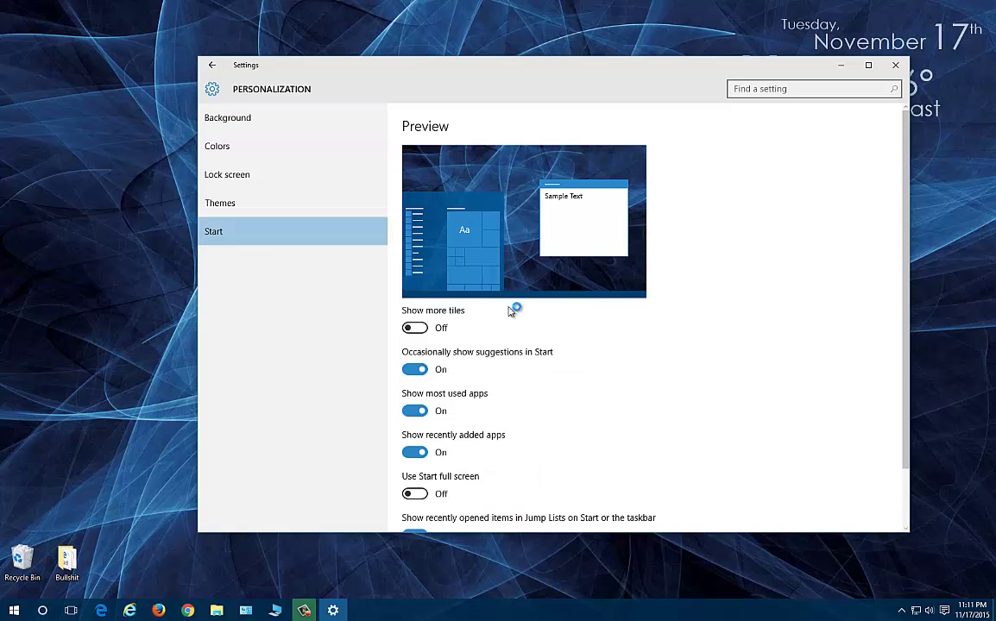
pyautogui.scroll(-1, 611, 427)
pyautogui.scroll(-1, 611, 428)
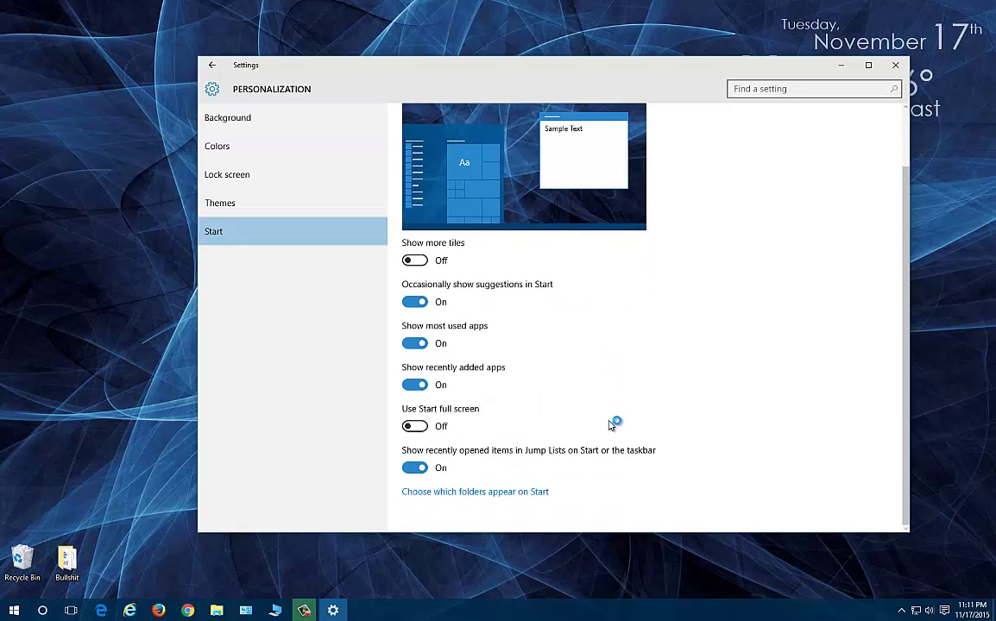
# Step: Turn Show more tiles on and inspect the wider Start menu
pyautogui.click(420, 261)
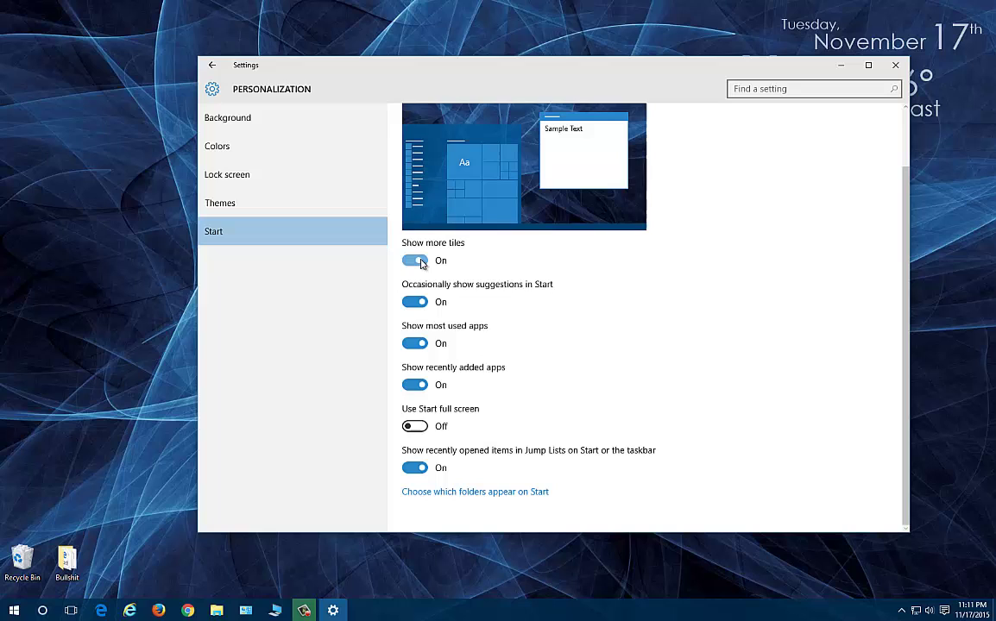
pyautogui.click(13, 613)
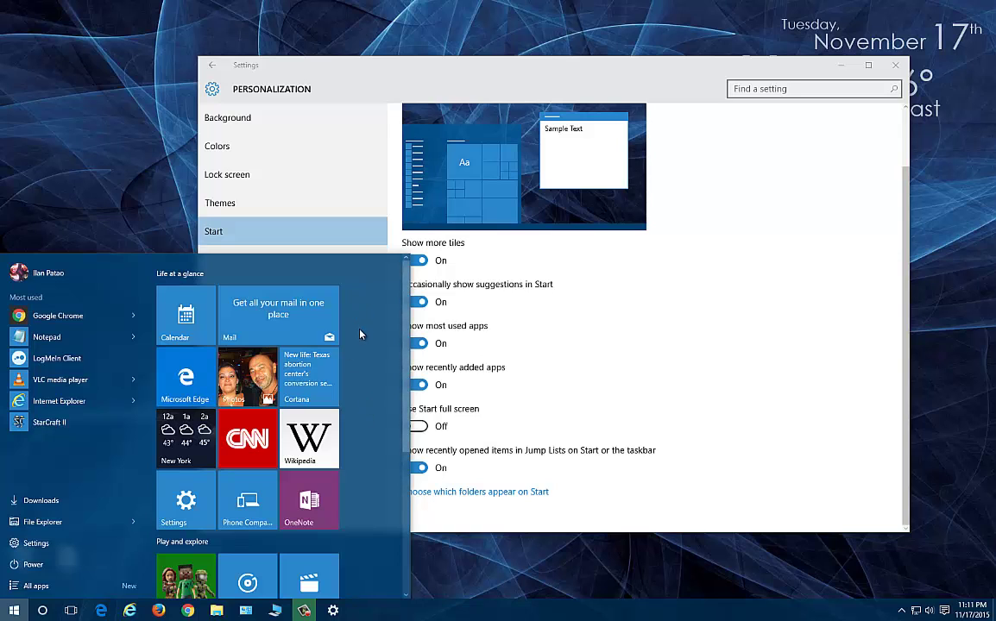
pyautogui.scroll(-3, 361, 336)
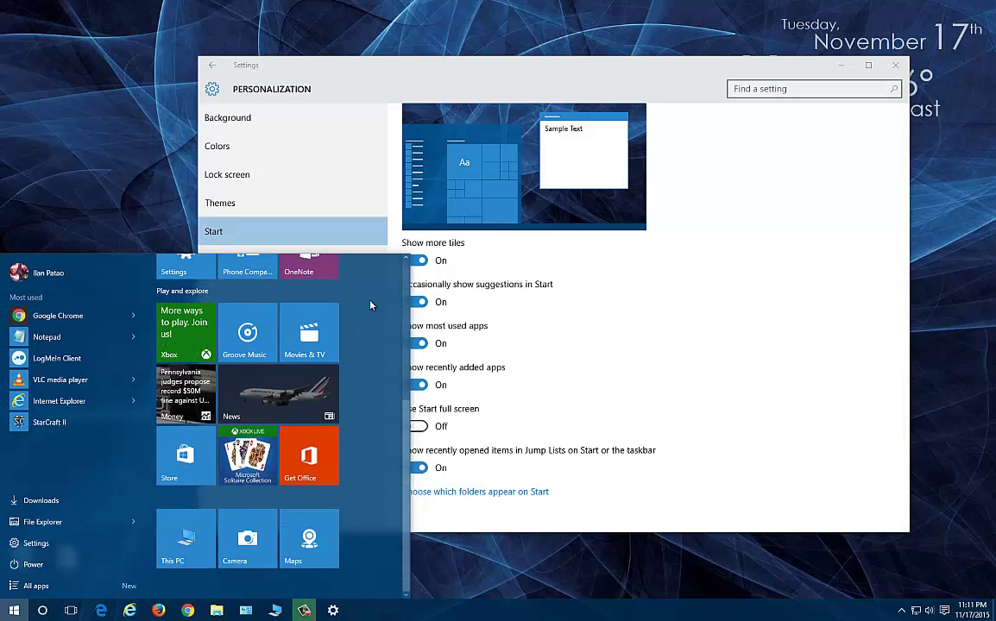
pyautogui.scroll(3, 371, 380)
pyautogui.scroll(-2, 367, 414)
pyautogui.scroll(-1, 364, 464)
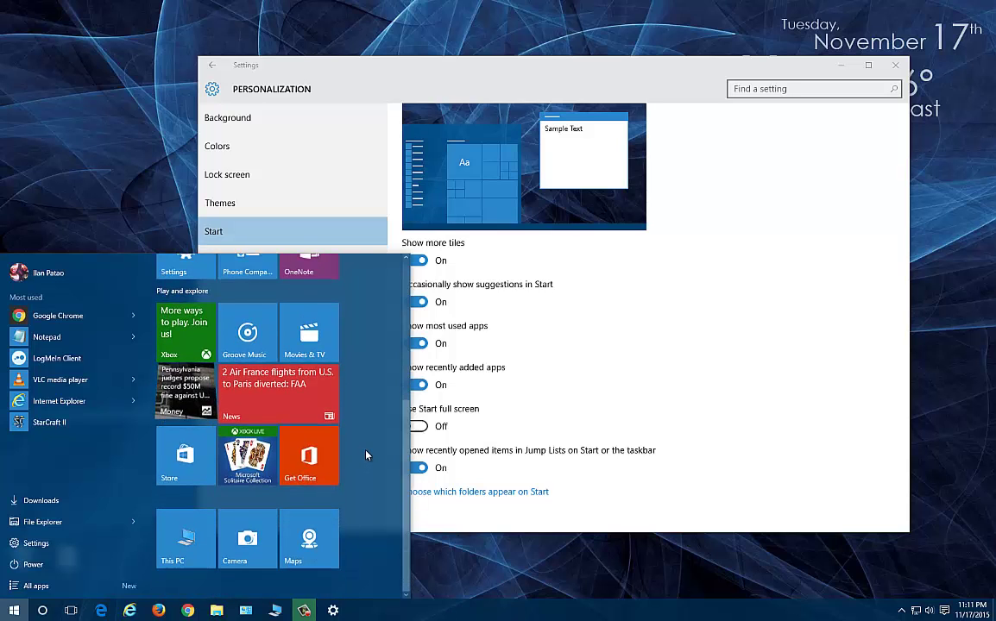
pyautogui.scroll(5, 366, 455)
pyautogui.scroll(-1, 370, 371)
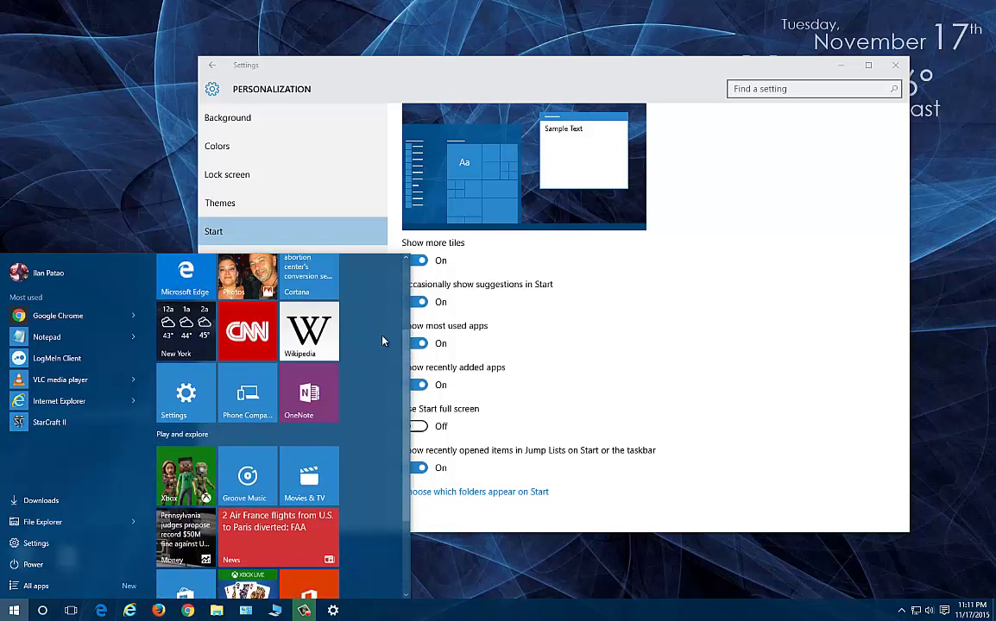
pyautogui.scroll(1, 367, 345)
# Step: Switch Show more tiles back off and confirm the narrower Start menu tile columns
pyautogui.click(414, 260)
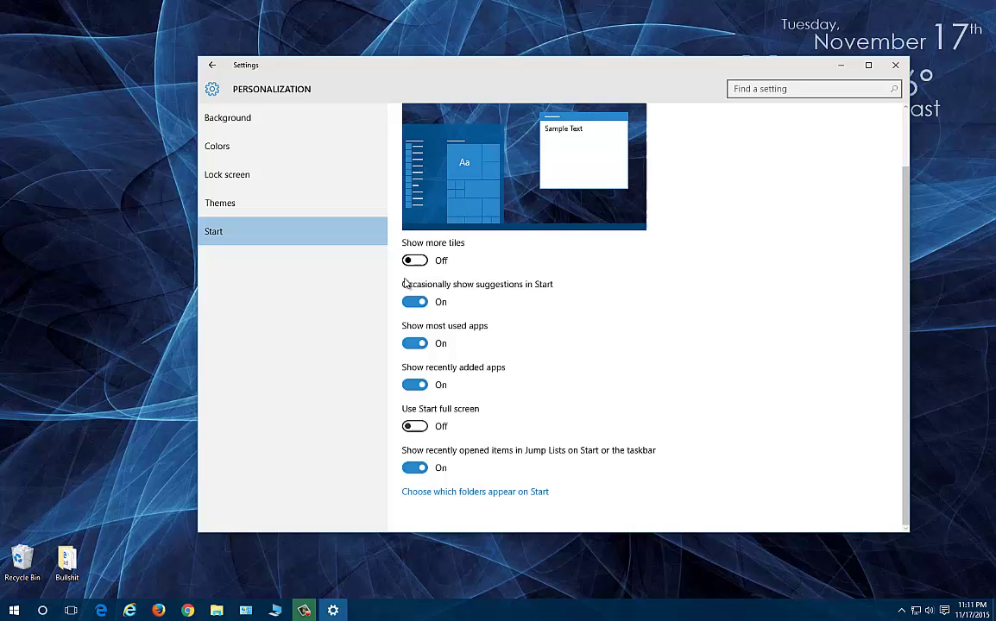
pyautogui.click(14, 611)
pyautogui.scroll(-3, 319, 406)
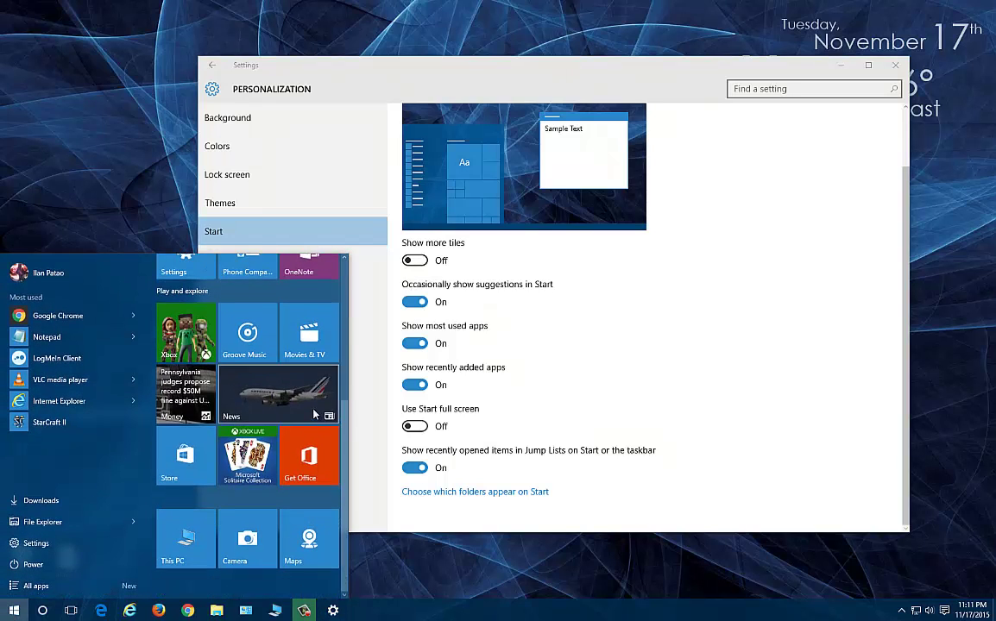
pyautogui.scroll(3, 313, 420)
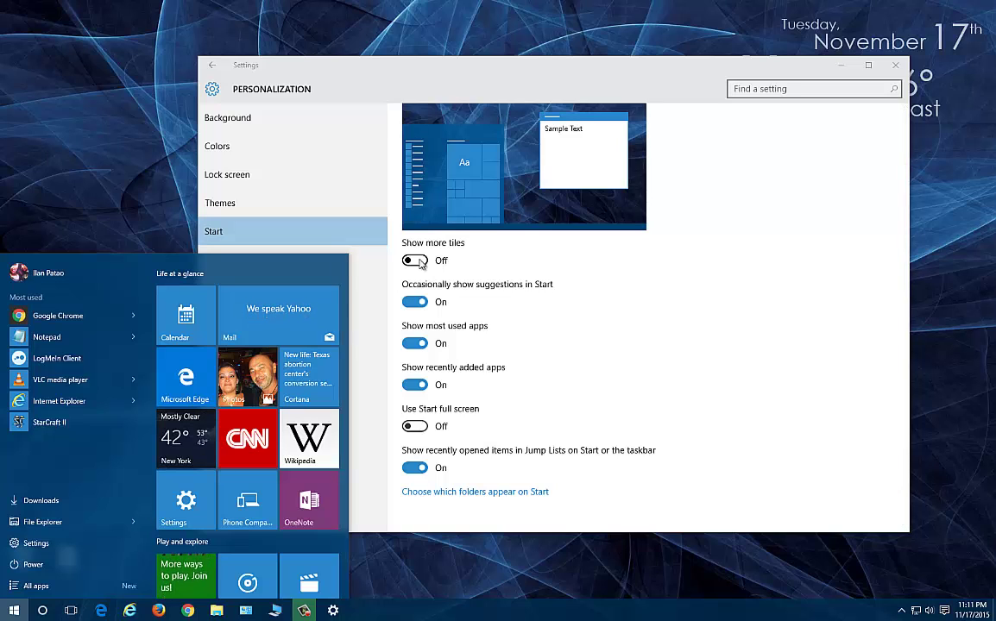
# Step: Close Settings, then open File Explorer and move it down and left on the desktop
pyautogui.click(686, 331)
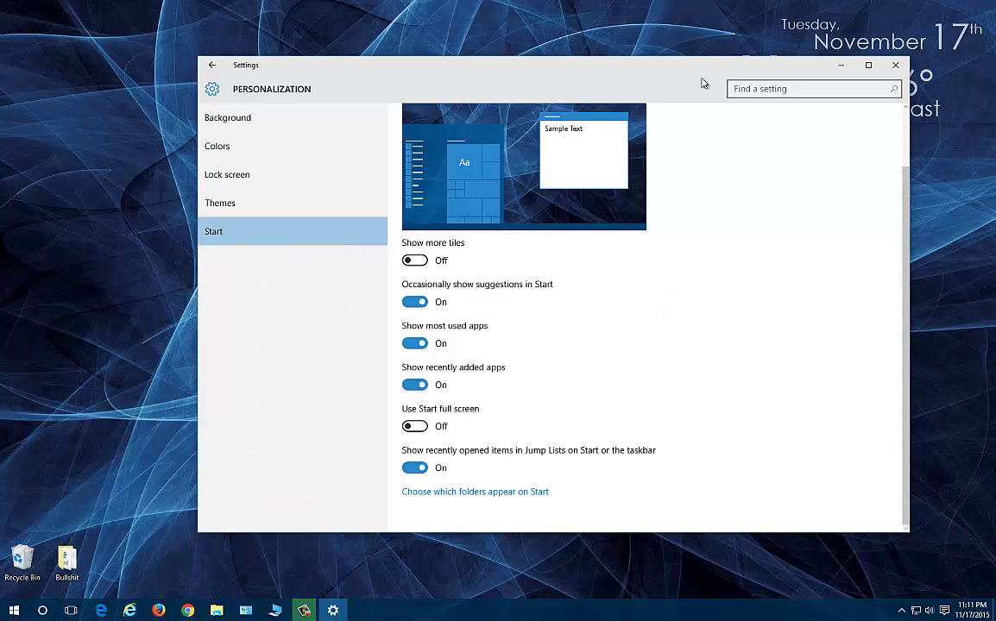
pyautogui.click(895, 65)
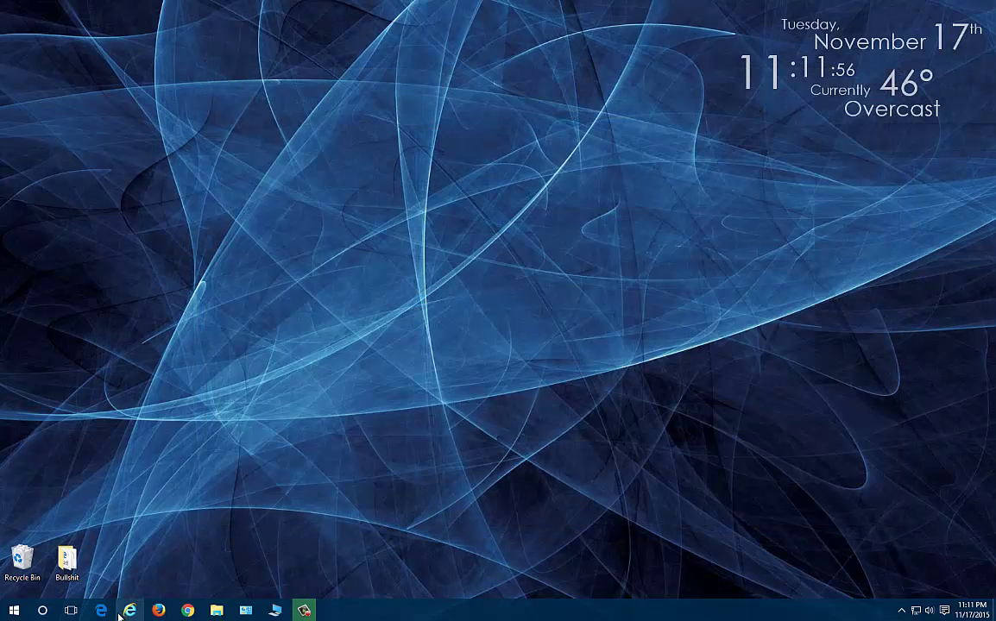
pyautogui.click(217, 610)
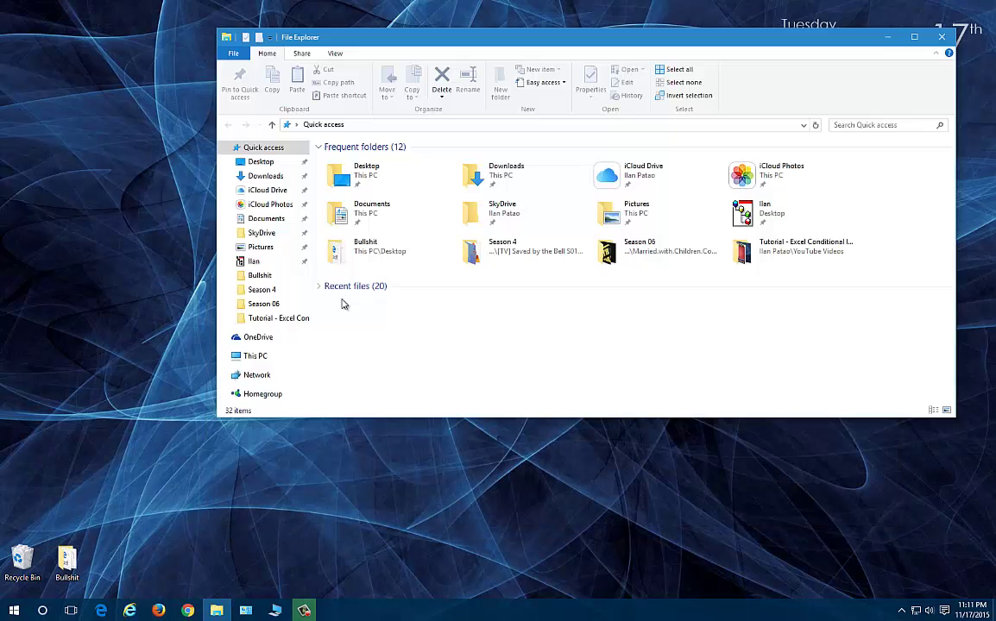
pyautogui.moveTo(354, 43); pyautogui.dragTo(280, 186)
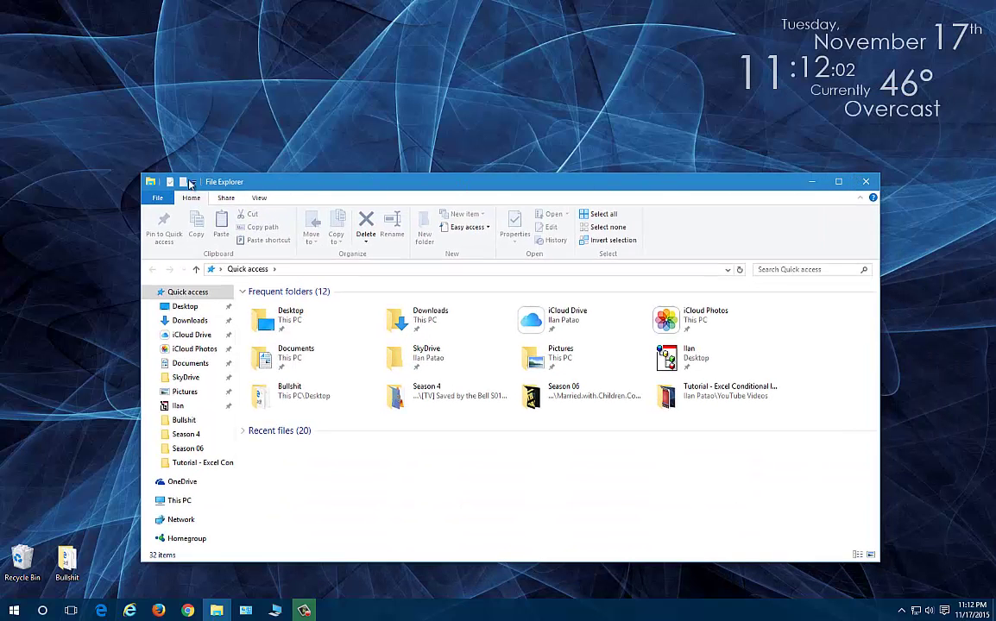
# Step: Launch Chrome on Google, unsnap it into a smaller window, and start Internet Explorer
pyautogui.click(185, 611)
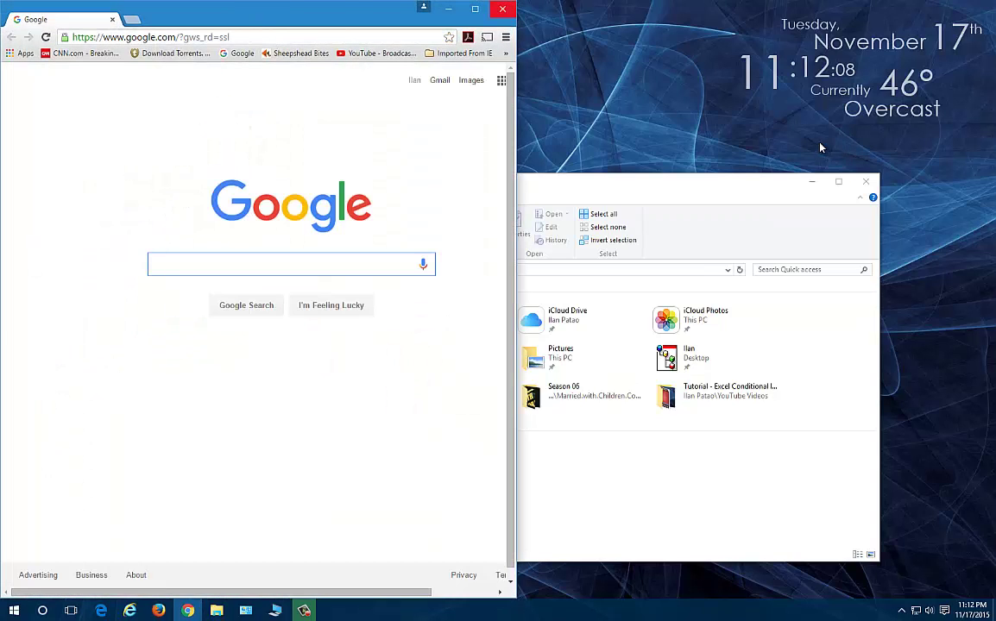
pyautogui.moveTo(162, 19); pyautogui.dragTo(302, 212)
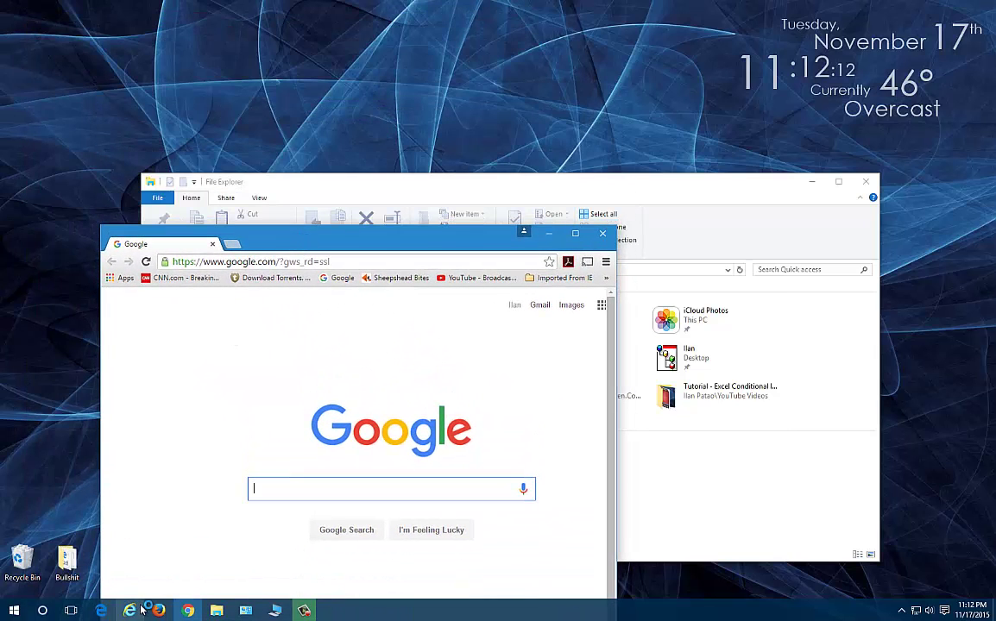
pyautogui.click(130, 611)
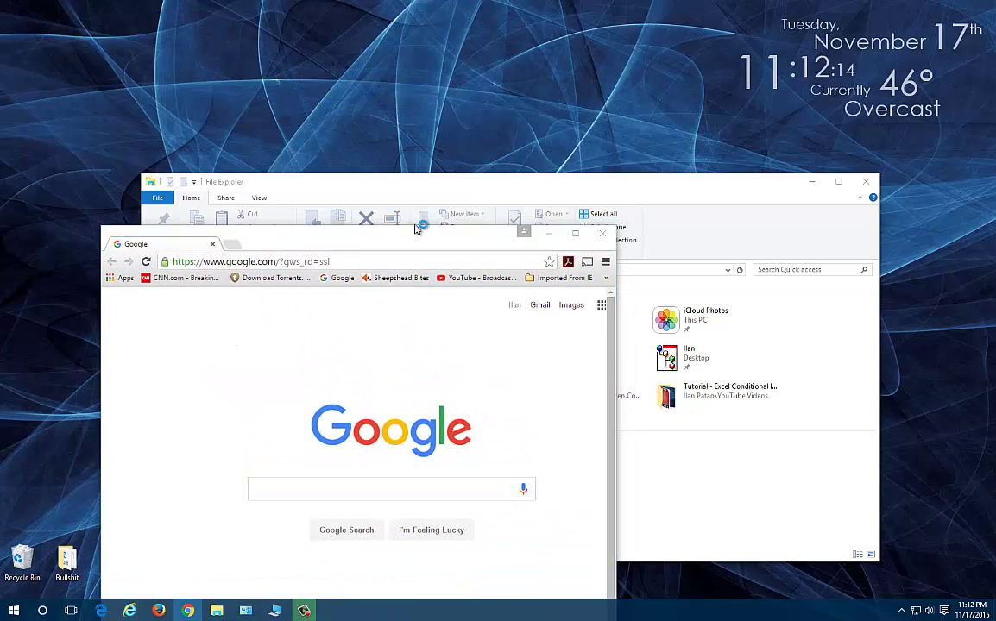
# Step: Open Microsoft Edge in a restored window and cycle through Chrome, File Explorer and MSN windows
pyautogui.click(111, 614)
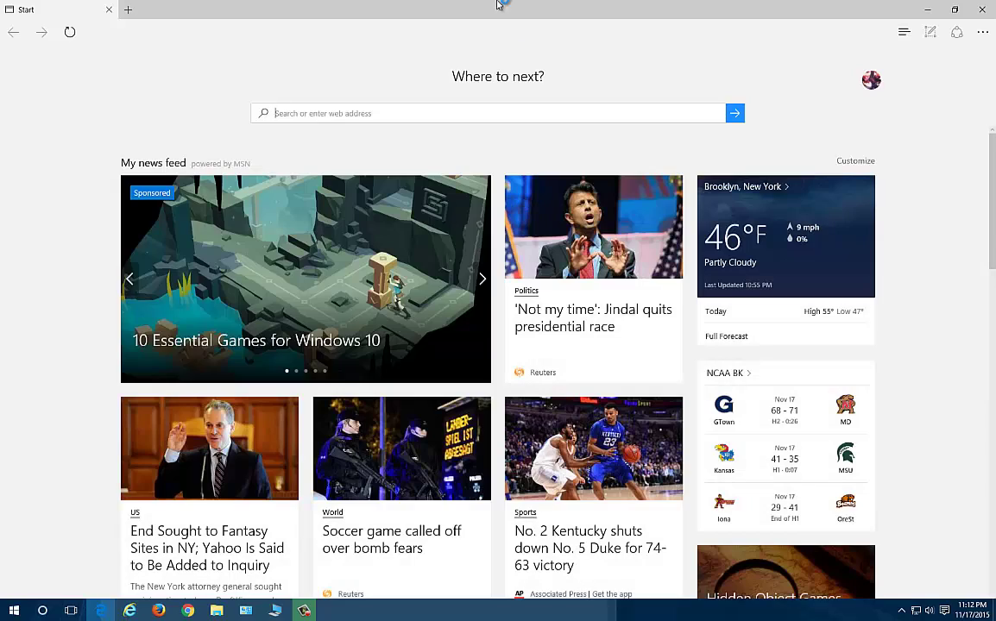
pyautogui.moveTo(249, 14); pyautogui.dragTo(391, 397)
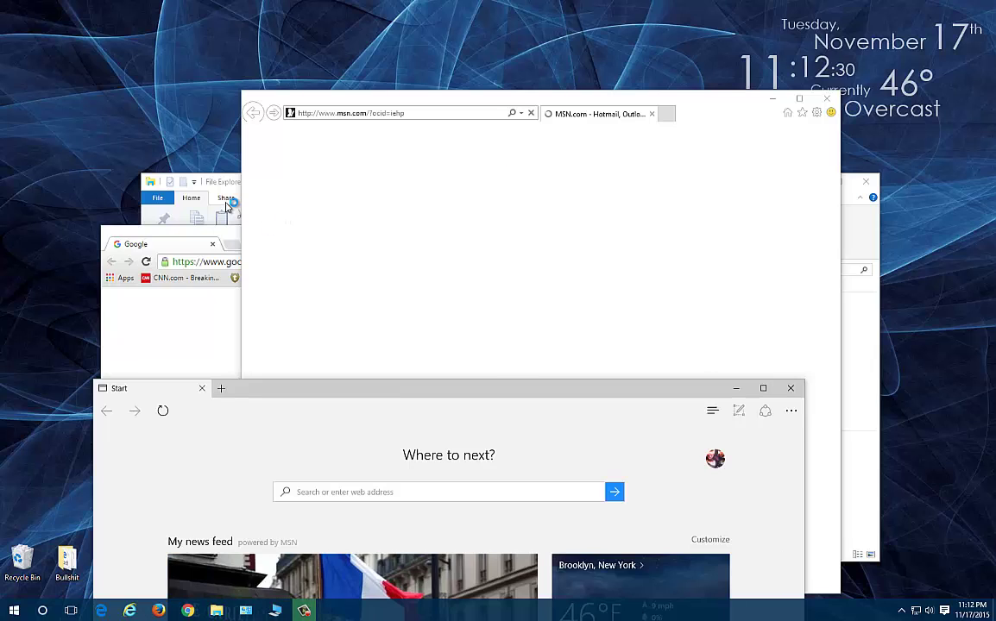
pyautogui.click(189, 231)
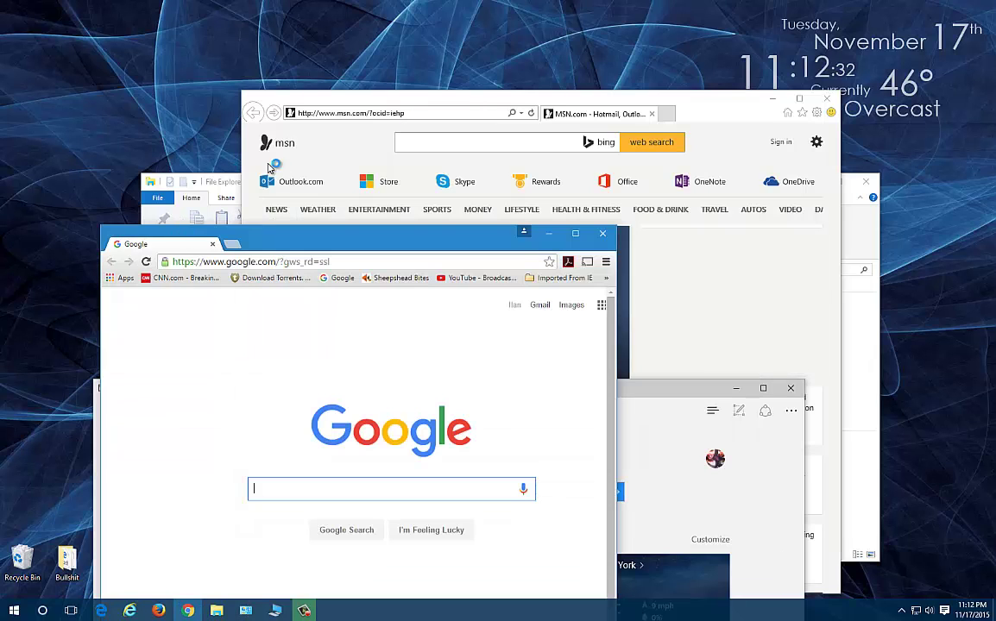
pyautogui.click(226, 178)
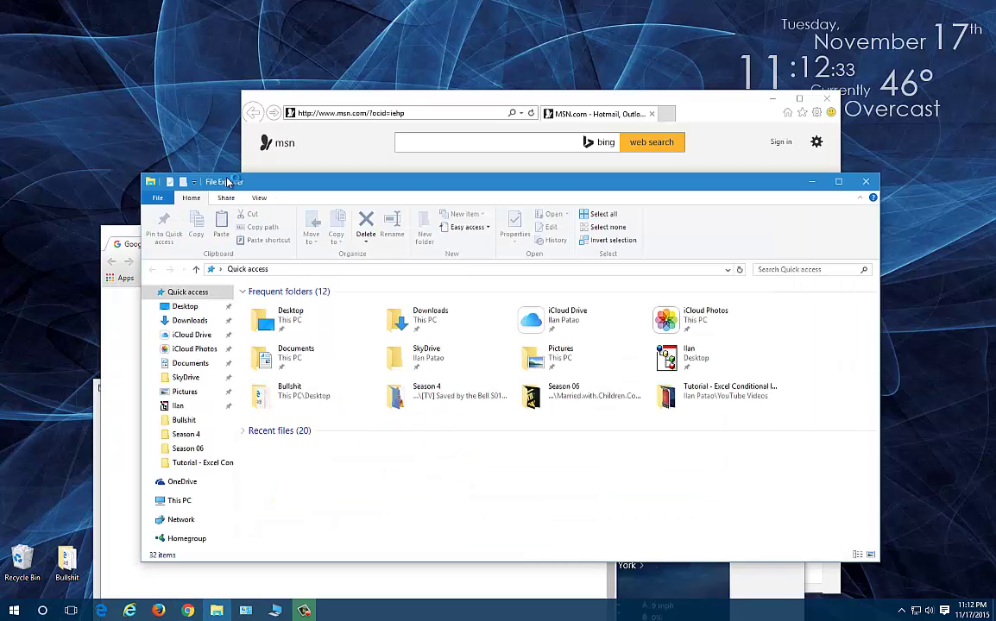
pyautogui.click(367, 98)
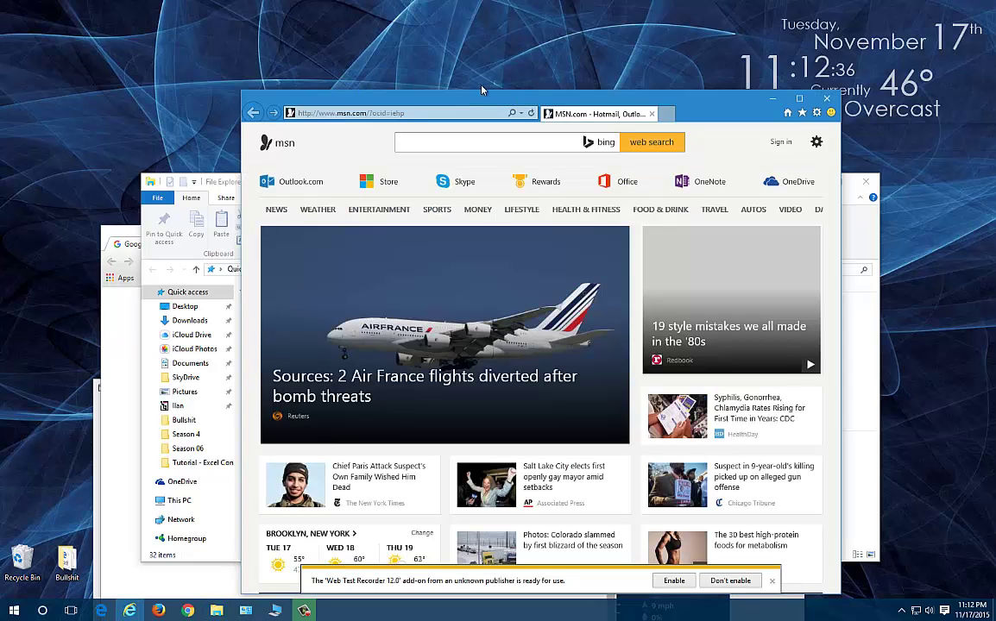
# Step: Close Internet Explorer, File Explorer and Chrome, leaving Edge's Start window raised higher
pyautogui.click(826, 98)
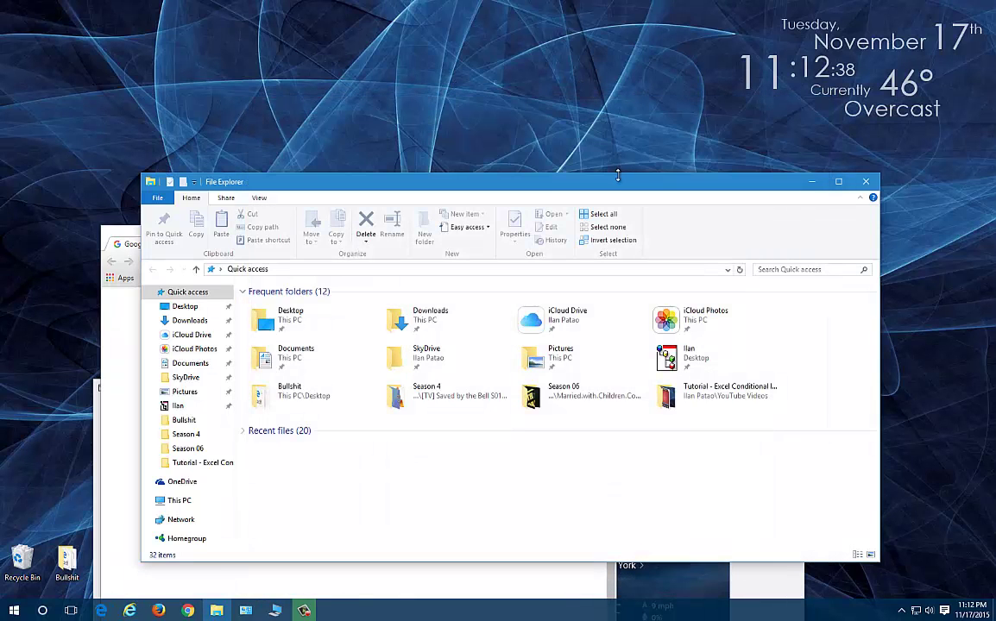
pyautogui.click(872, 181)
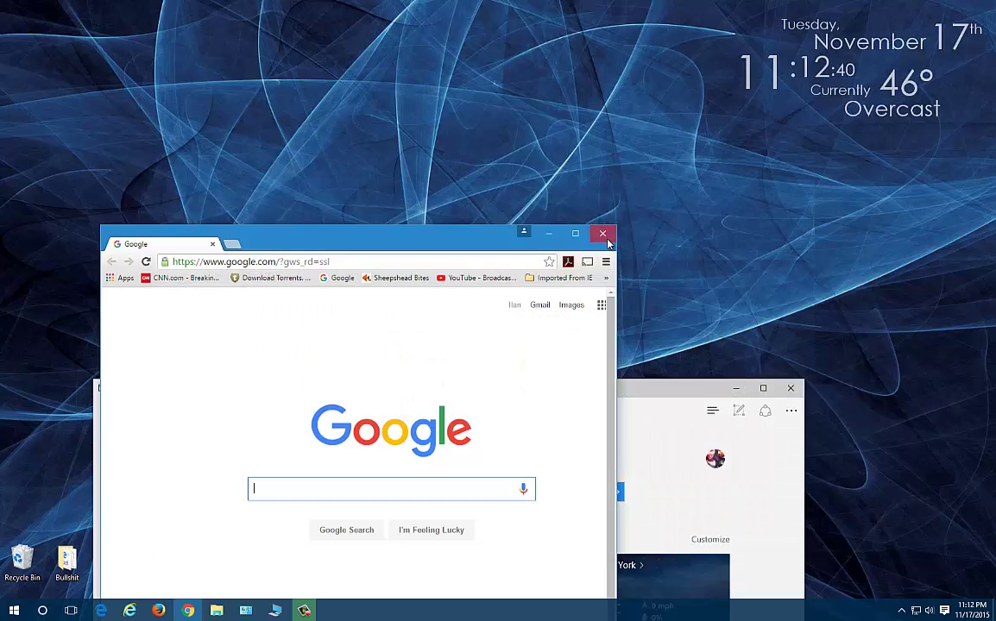
pyautogui.moveTo(295, 241); pyautogui.dragTo(378, 68)
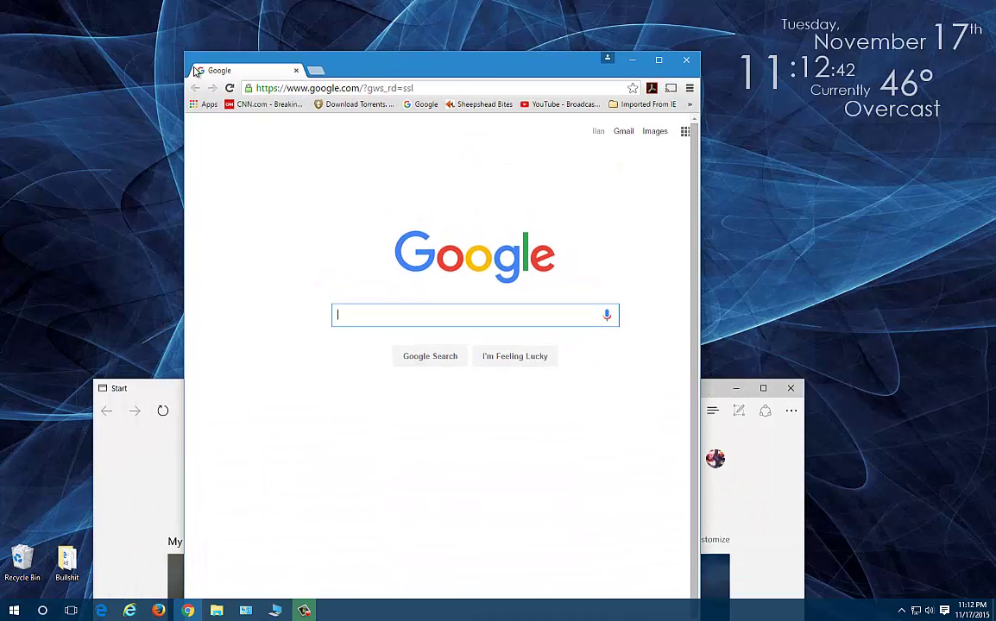
pyautogui.click(686, 59)
pyautogui.moveTo(517, 398); pyautogui.dragTo(506, 118)
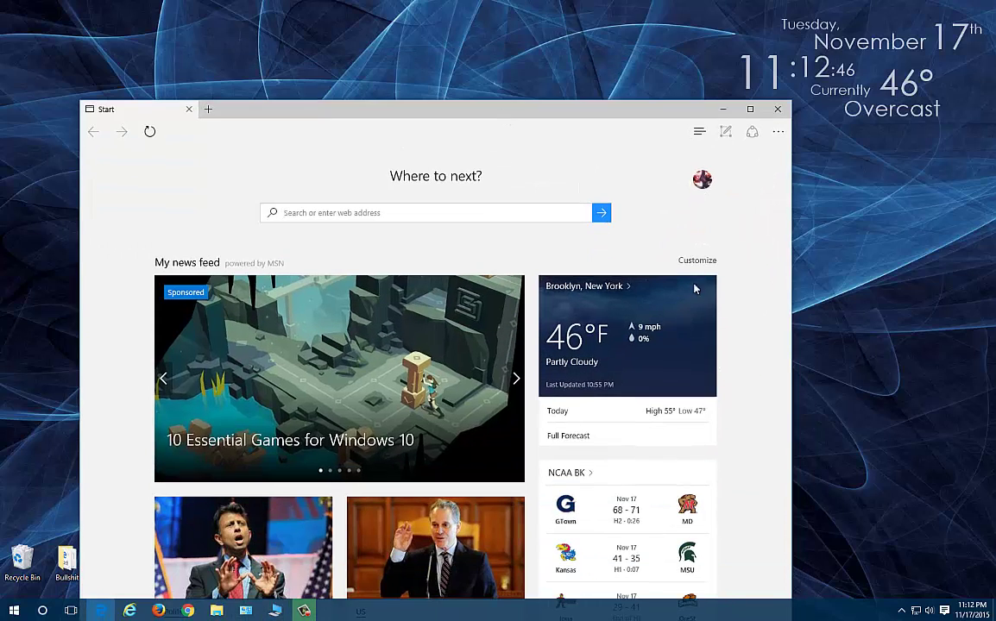
pyautogui.click(945, 610)
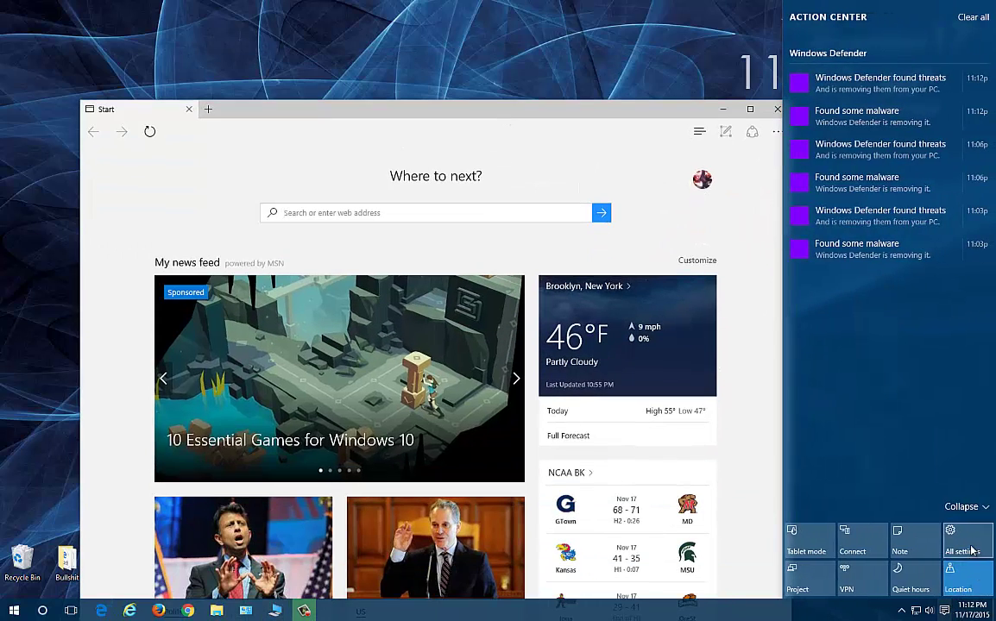
# Step: Browse the Personalization Colors, Background and Themes pages in Settings
pyautogui.click(963, 542)
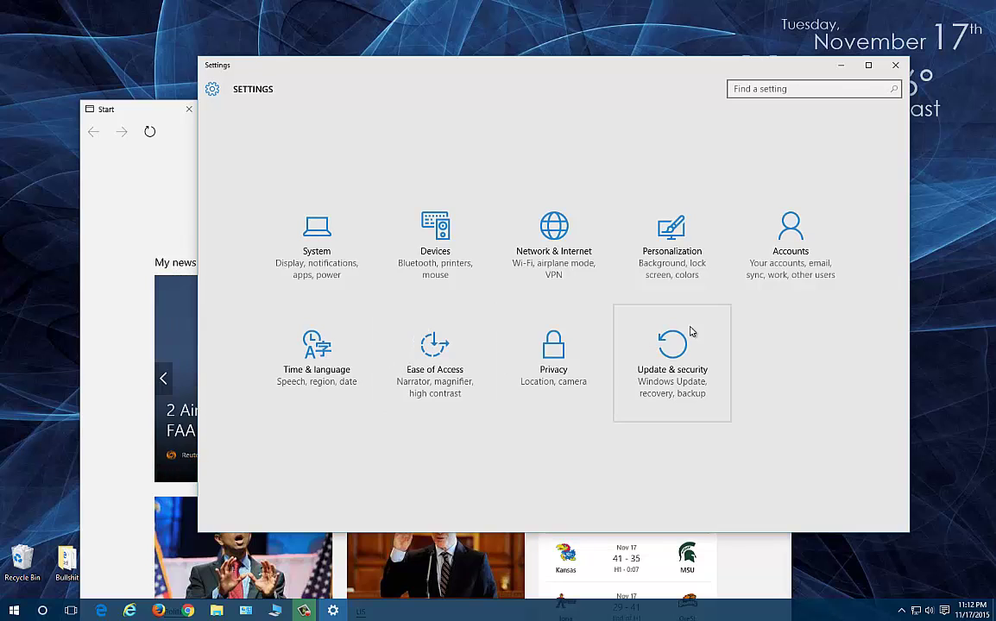
pyautogui.click(679, 282)
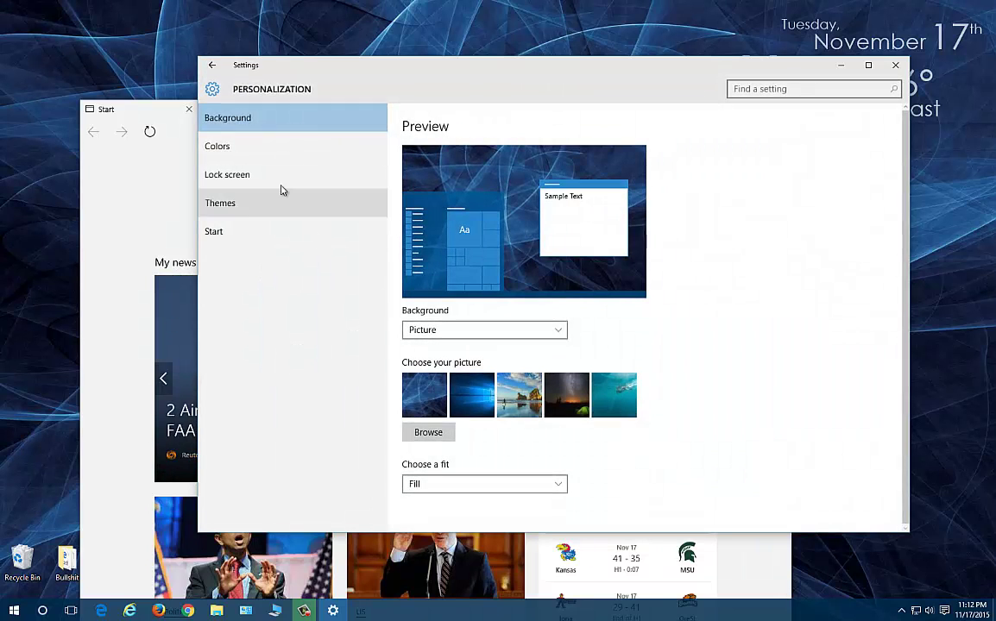
pyautogui.click(257, 151)
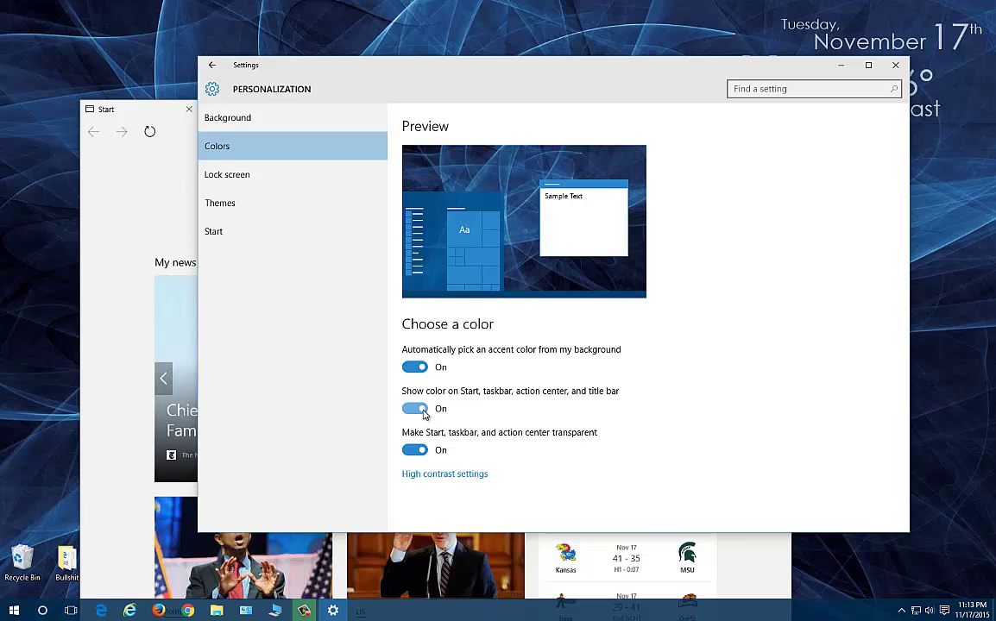
pyautogui.click(294, 127)
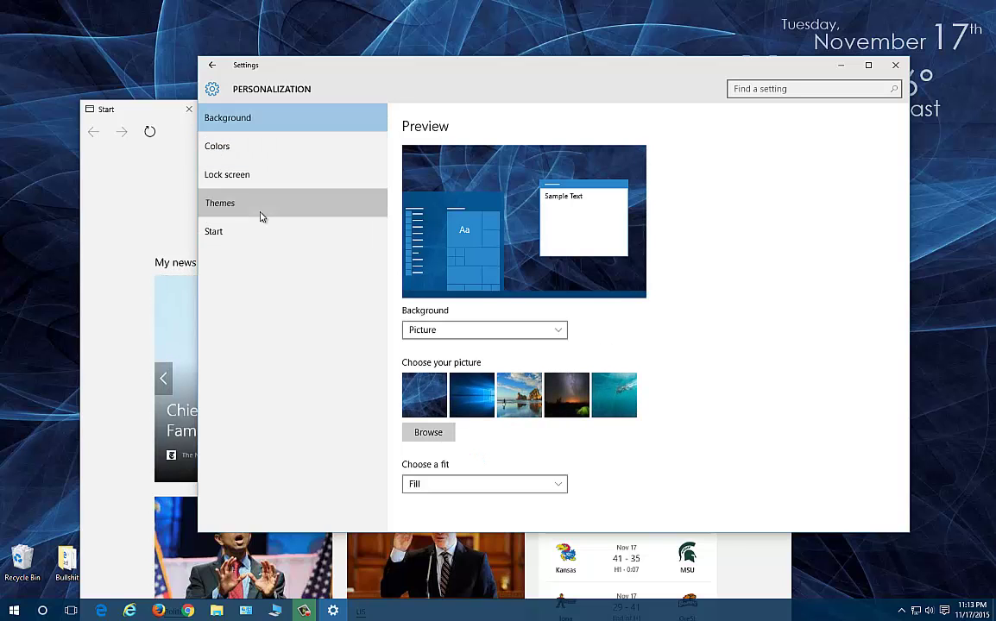
pyautogui.click(263, 211)
# Step: Open the classic Control Panel theme settings, look through them, and close that window
pyautogui.click(439, 154)
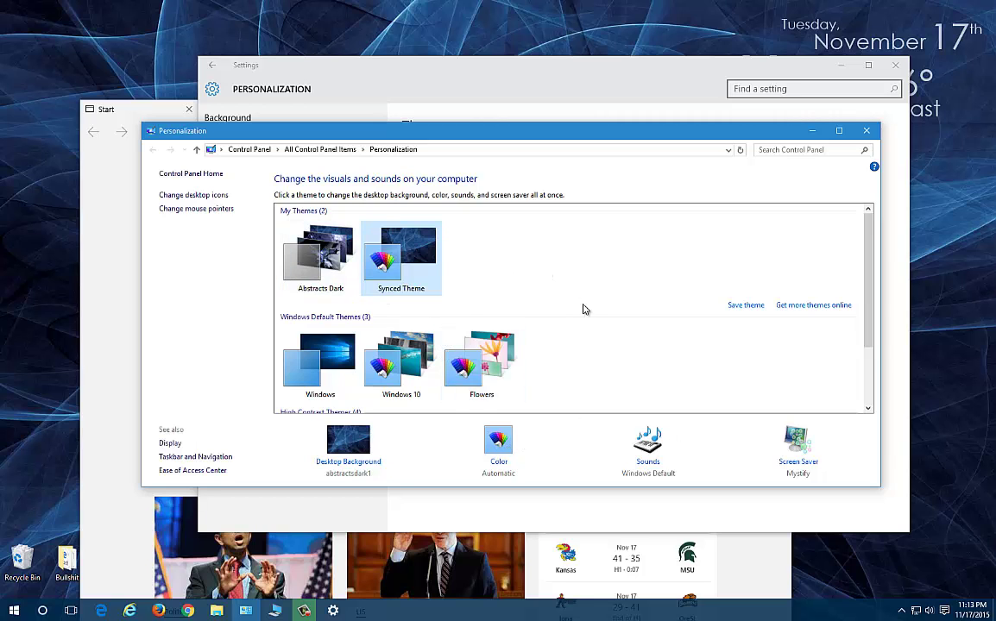
pyautogui.scroll(-2, 579, 328)
pyautogui.scroll(2, 733, 235)
pyautogui.click(866, 131)
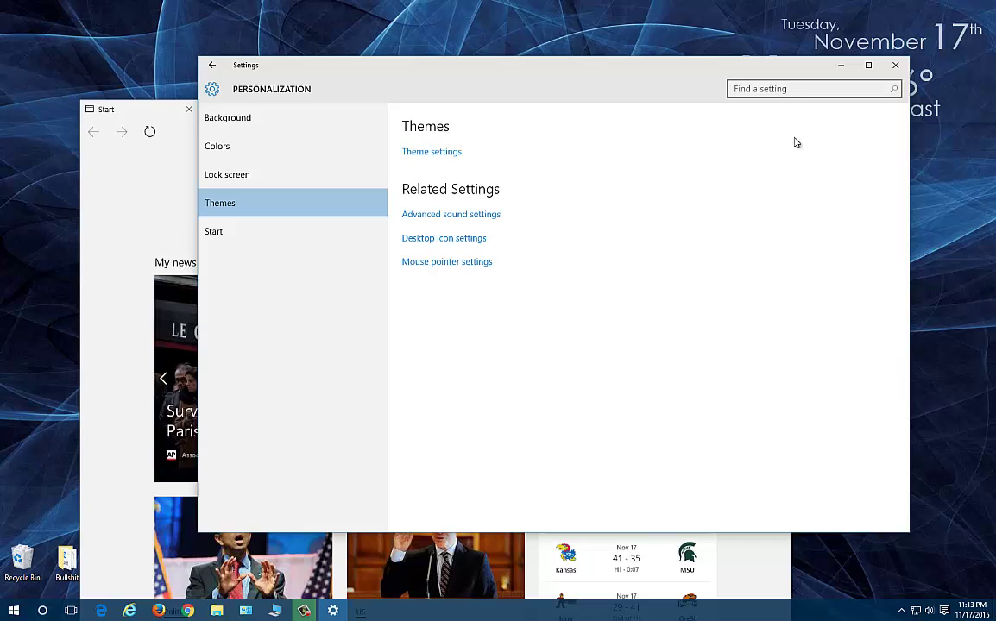
# Step: Close Settings, maximize Edge, and load google.com
pyautogui.click(895, 64)
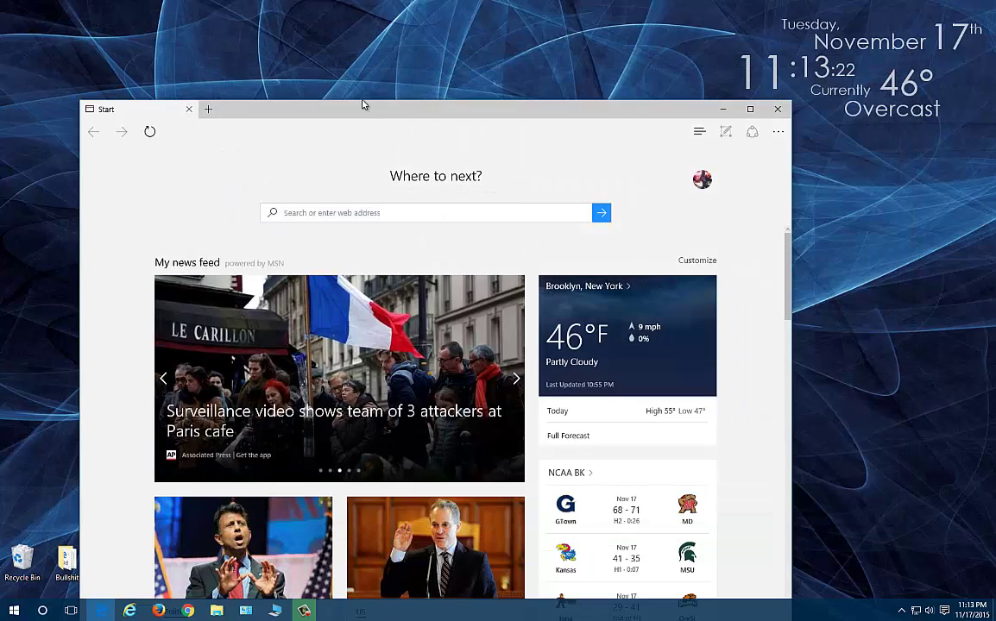
pyautogui.moveTo(351, 116); pyautogui.dragTo(377, 64)
pyautogui.doubleClick(377, 64)
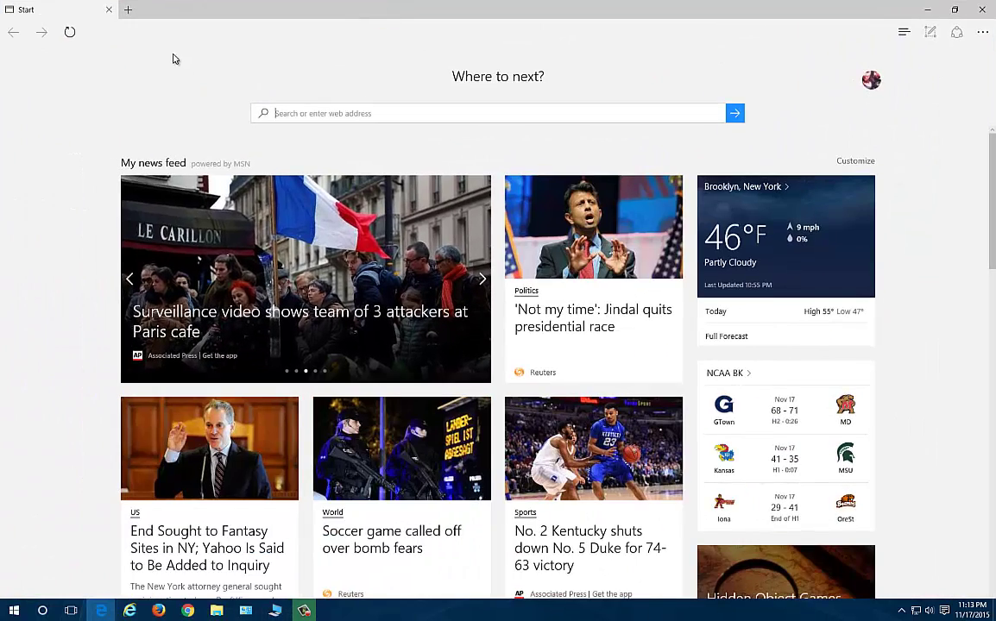
pyautogui.write('g')
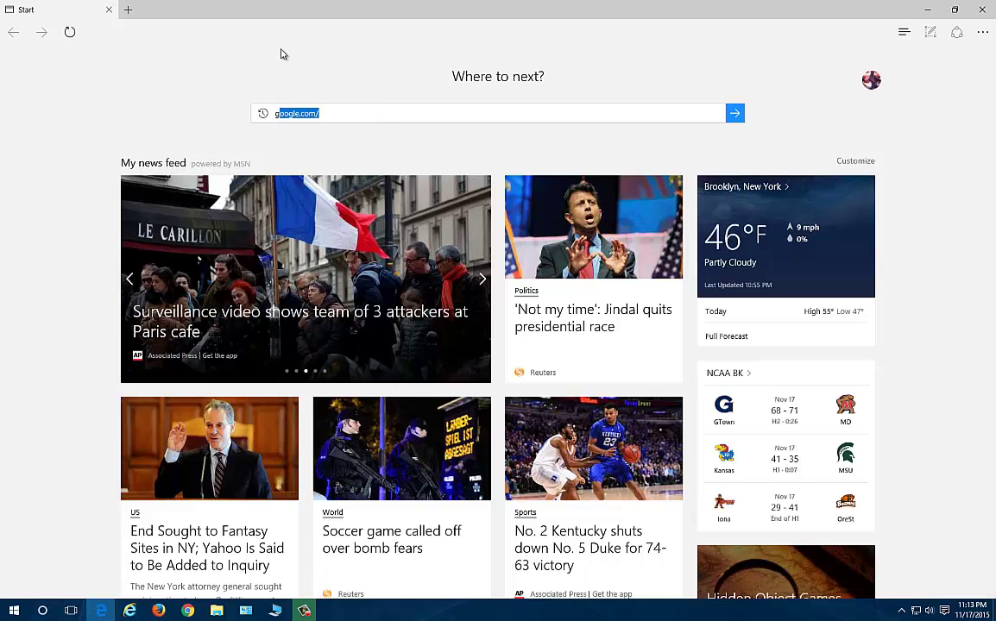
pyautogui.write('oogle.com')
pyautogui.press('Return')
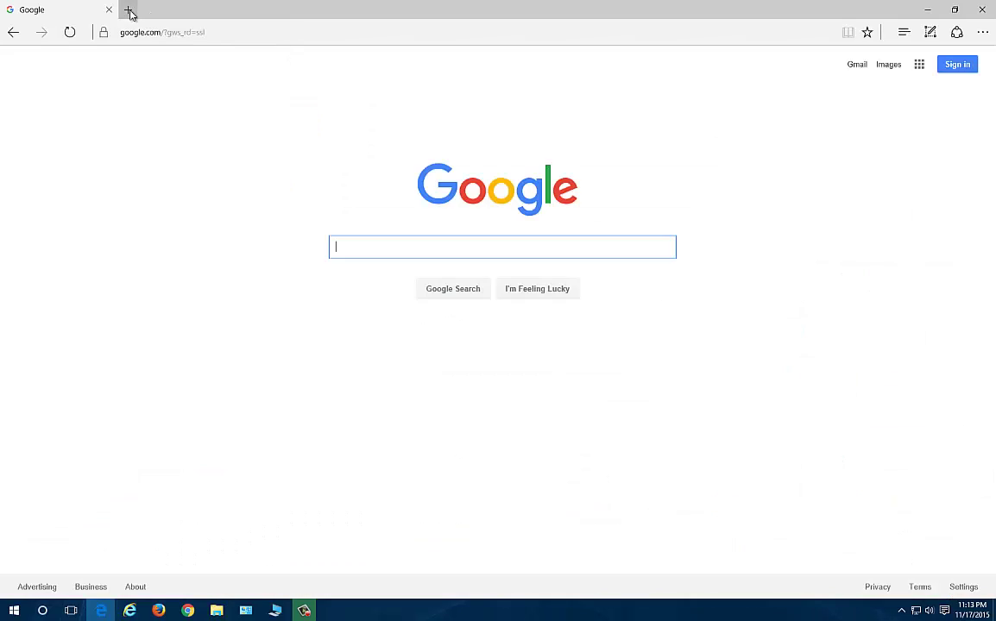
# Step: Open Yahoo and cnn.com each in their own new tabs
pyautogui.click(127, 9)
pyautogui.write('yahoo.com')
pyautogui.press('Return')
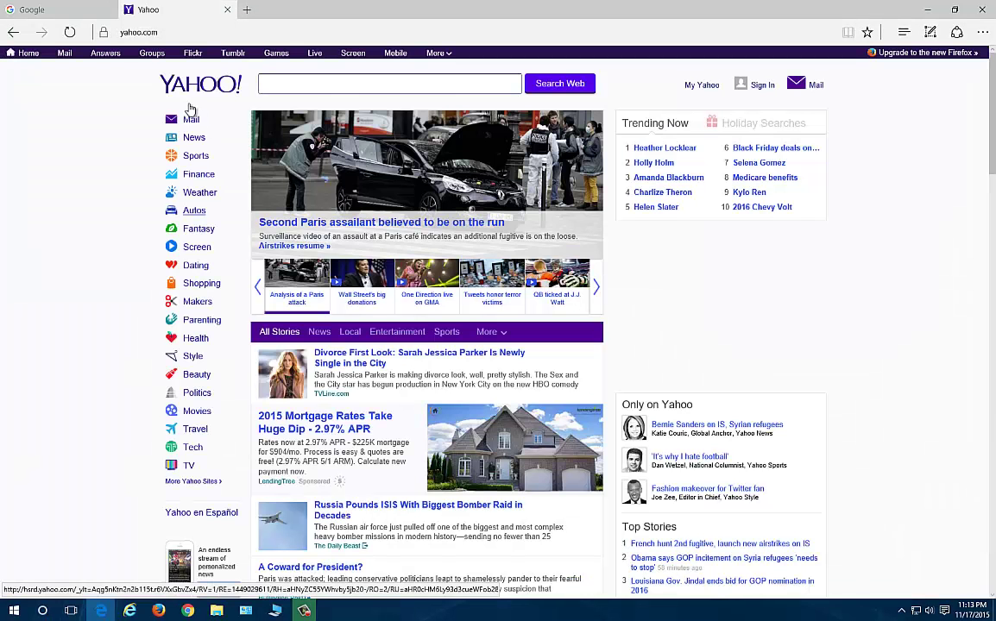
pyautogui.click(250, 10)
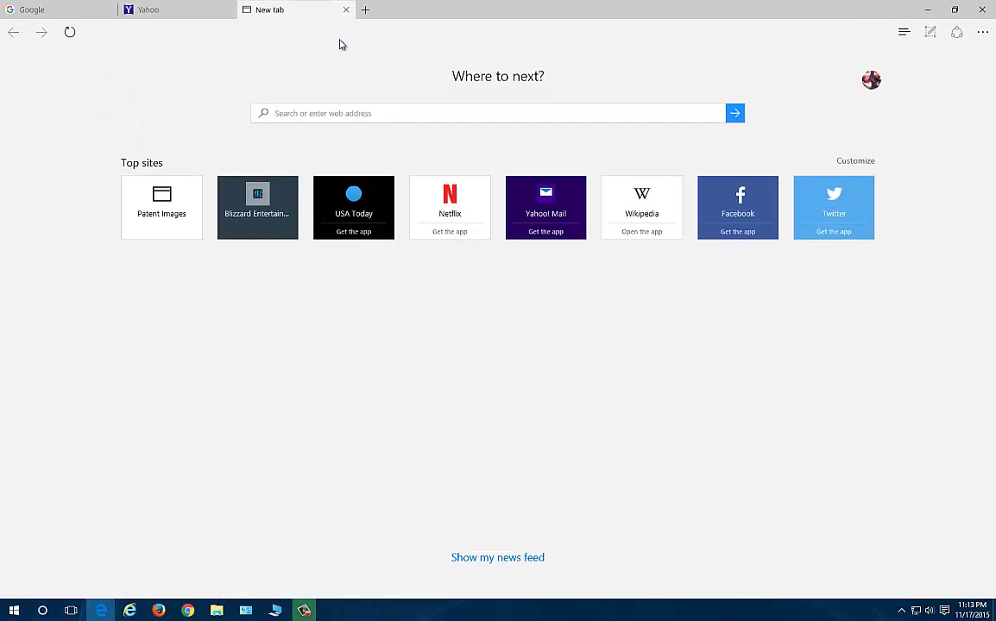
pyautogui.write('cnn.com')
pyautogui.press('Return')
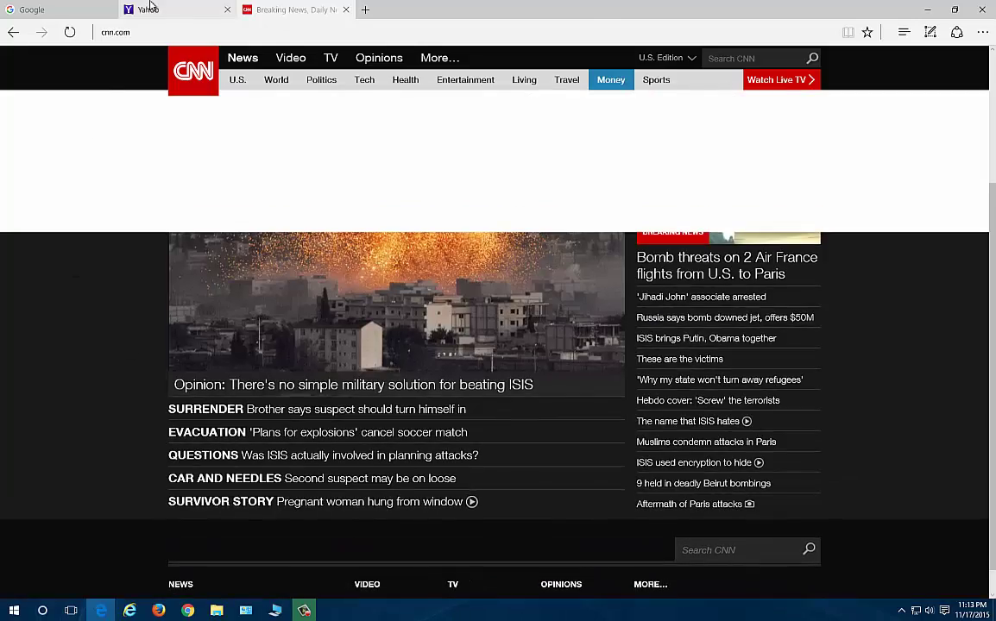
# Step: Switch to the Yahoo tab and scroll through its homepage
pyautogui.click(149, 8)
pyautogui.scroll(-5, 207, 190)
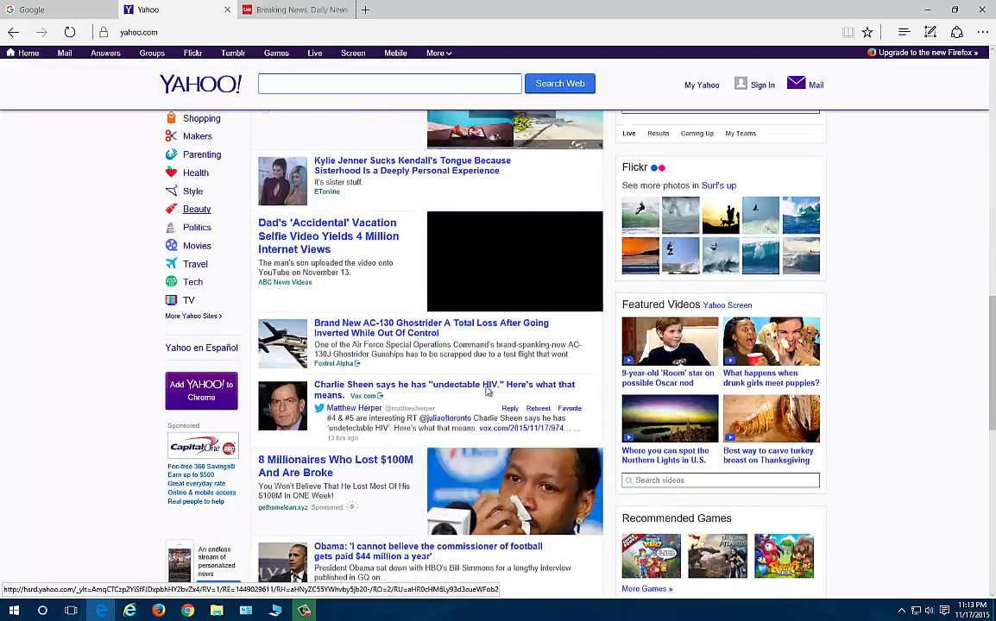
pyautogui.scroll(-10, 540, 393)
pyautogui.scroll(20, 751, 229)
pyautogui.scroll(3, 697, 386)
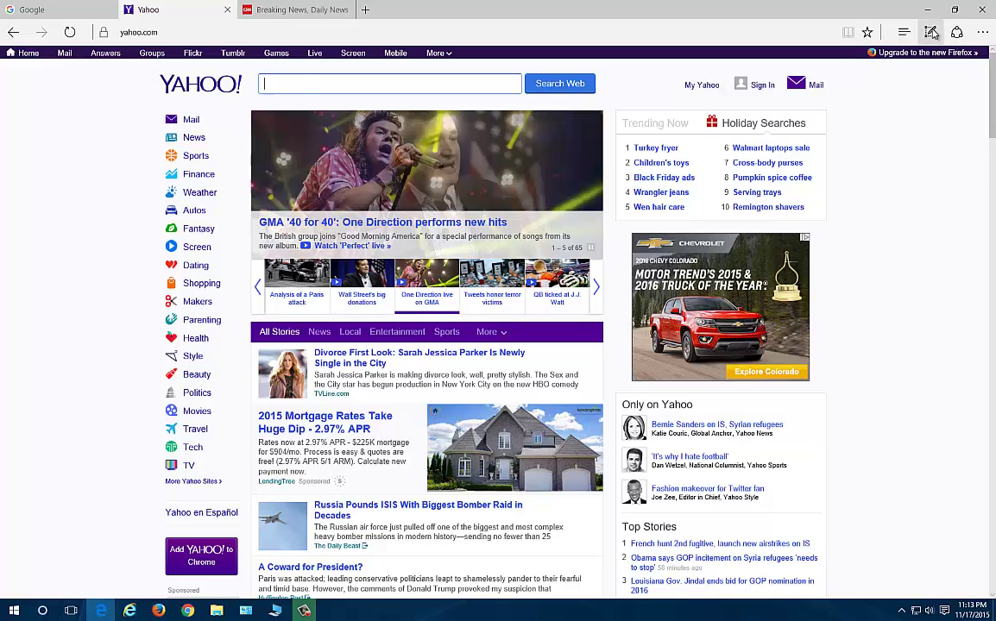
pyautogui.scroll(-5, 510, 320)
pyautogui.scroll(5, 499, 321)
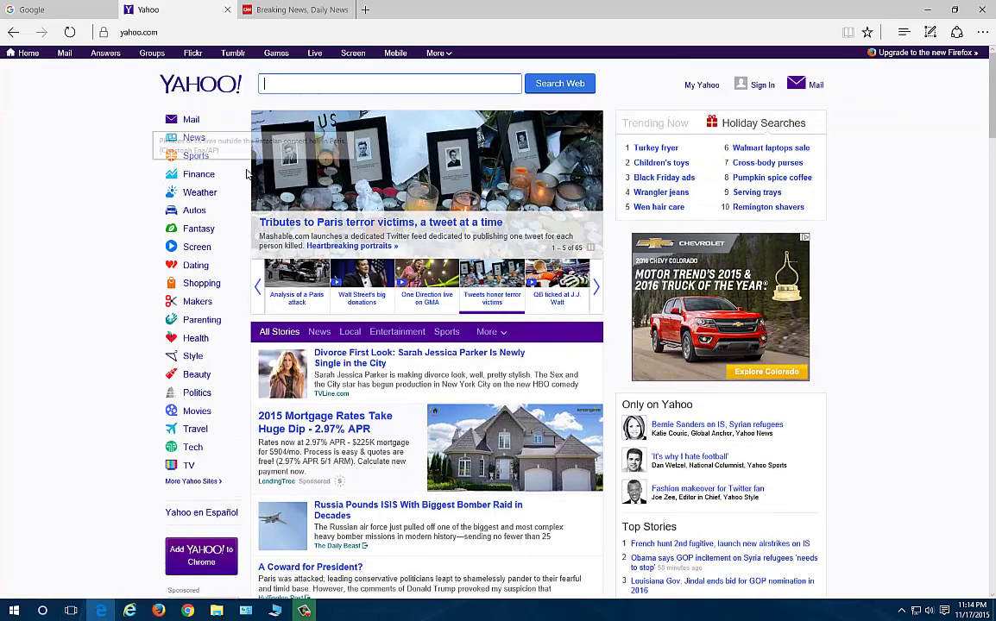
pyautogui.moveTo(255, 16)
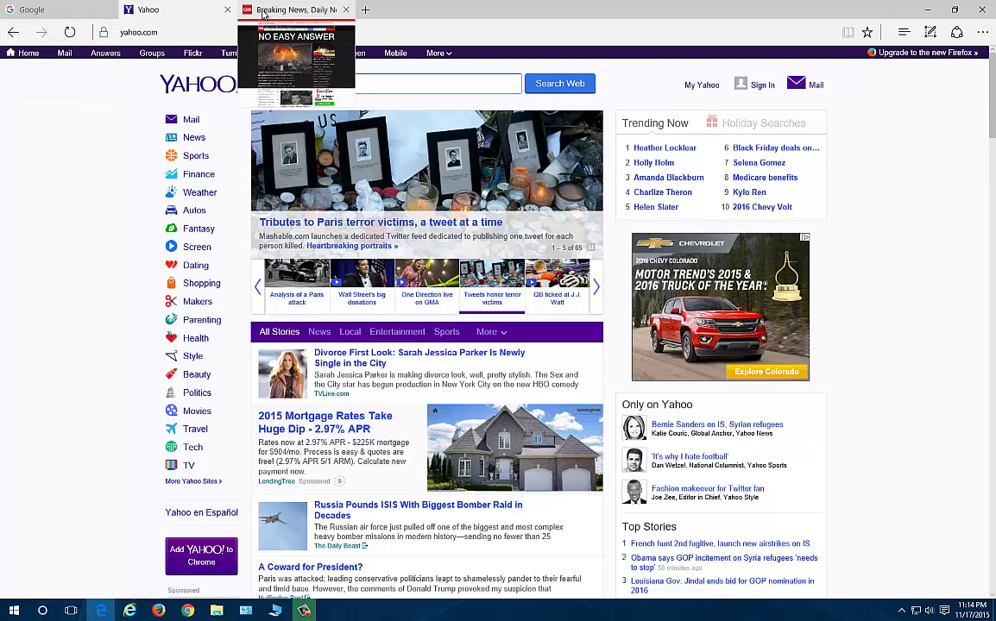
# Step: In a new tab, try gnn.com, then search 'gnn' on Bing and open the GNN Radio result
pyautogui.click(366, 10)
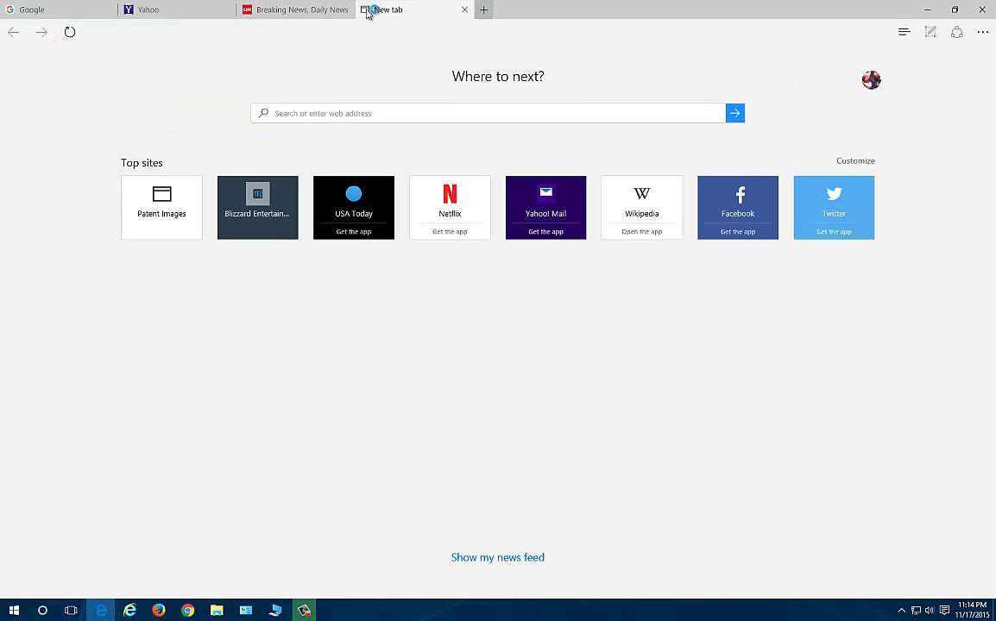
pyautogui.write('gnn')
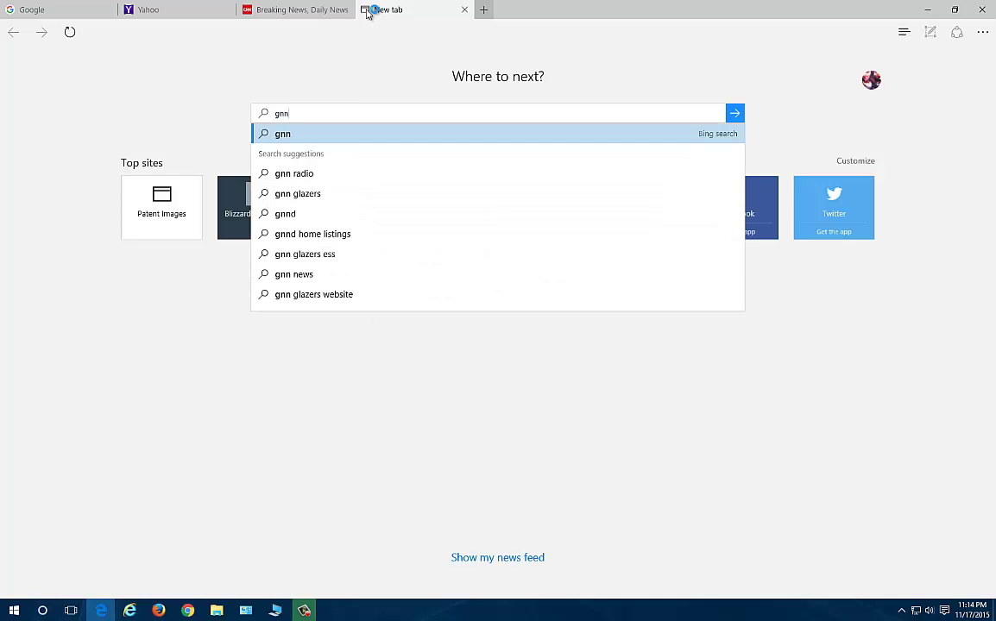
pyautogui.write('.com')
pyautogui.press('Return')
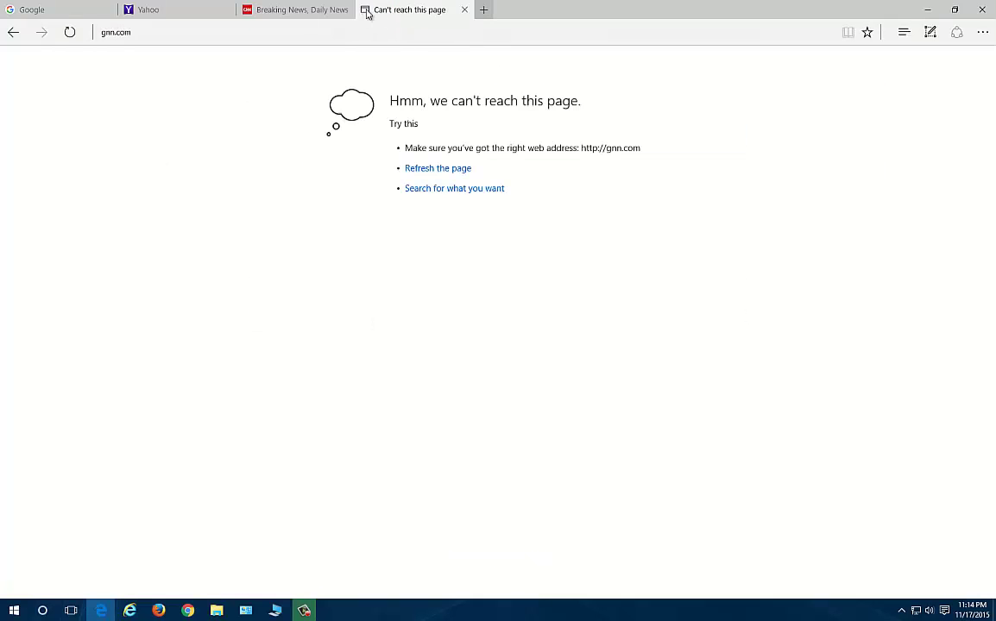
pyautogui.click(367, 33)
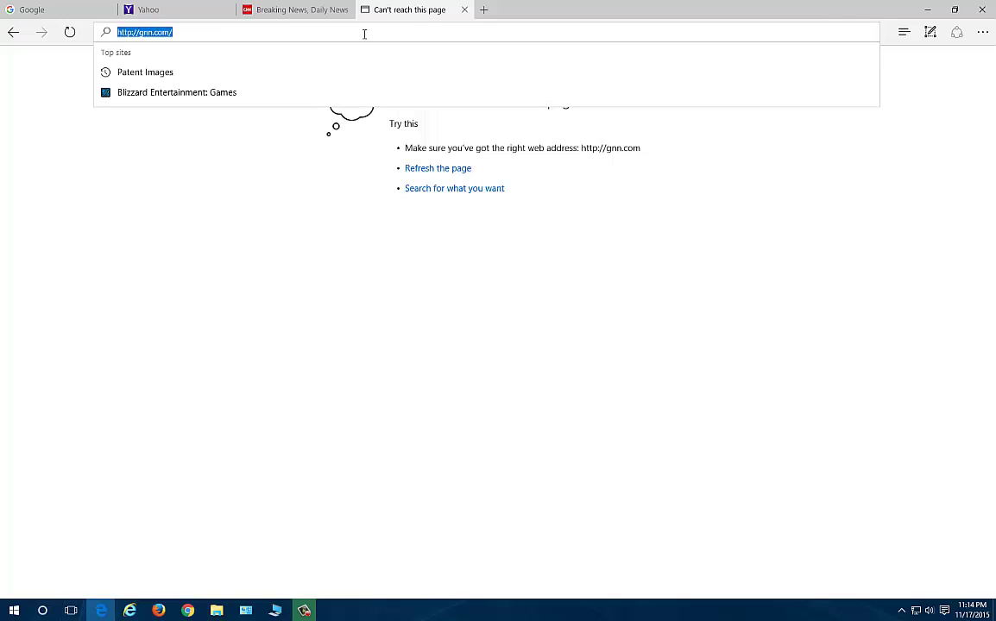
pyautogui.write('gnn')
pyautogui.press('Return')
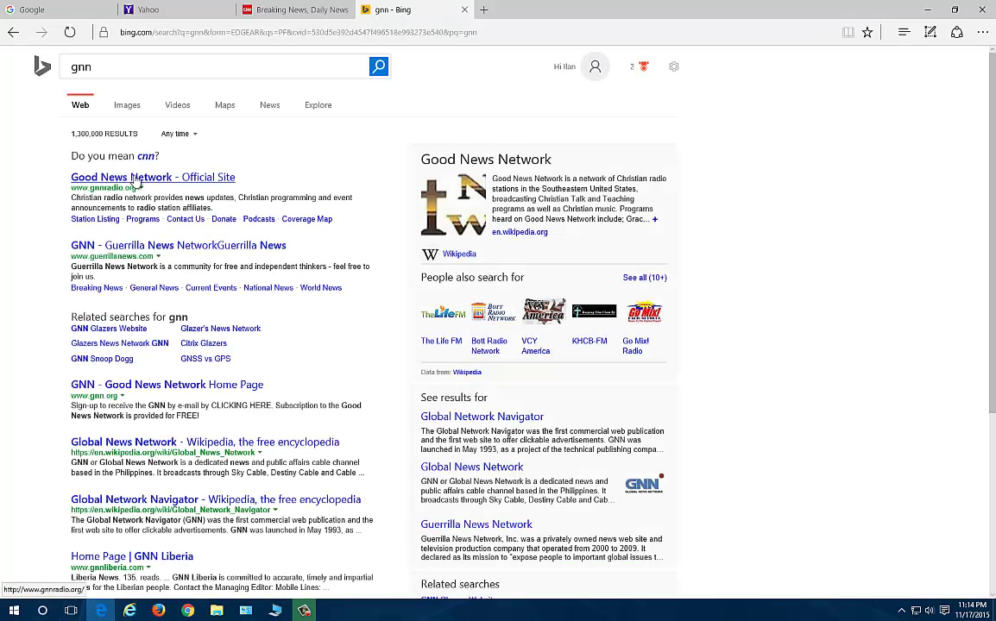
pyautogui.click(471, 183)
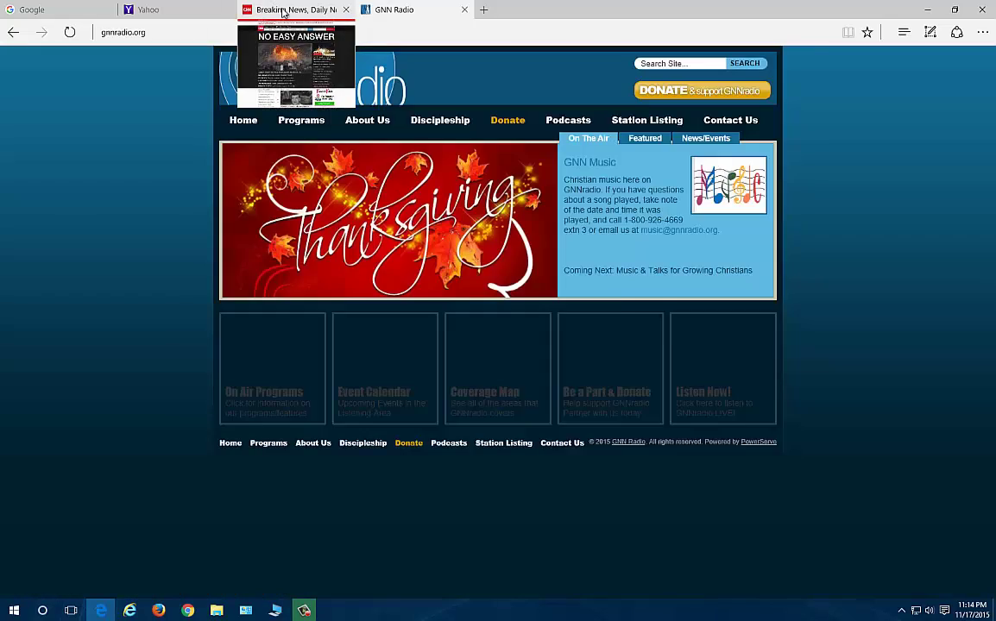
# Step: Glance at the CNN Breaking News tab and return to GNN Radio
pyautogui.click(298, 9)
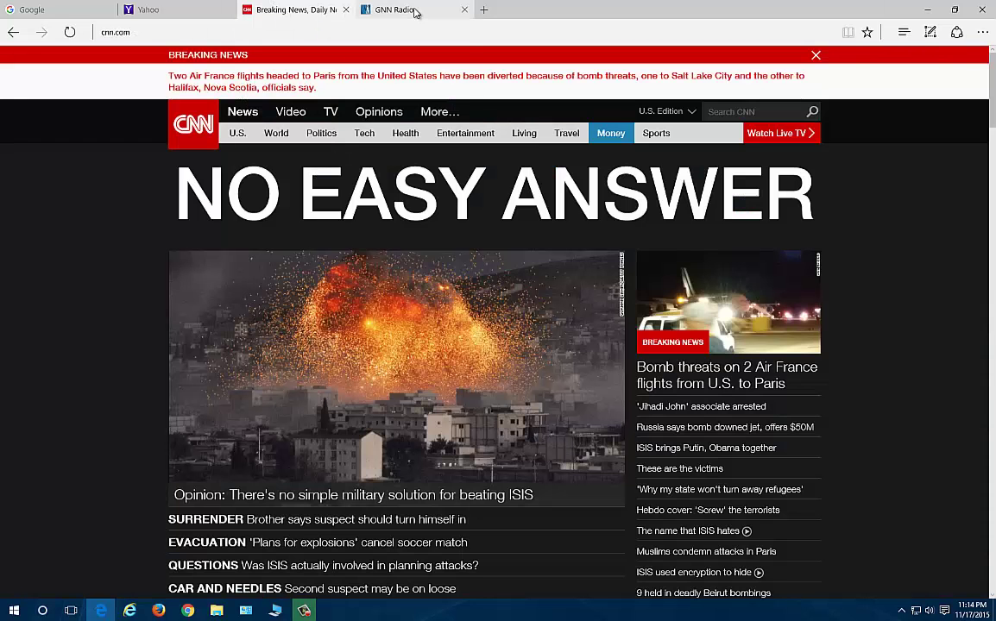
pyautogui.click(414, 11)
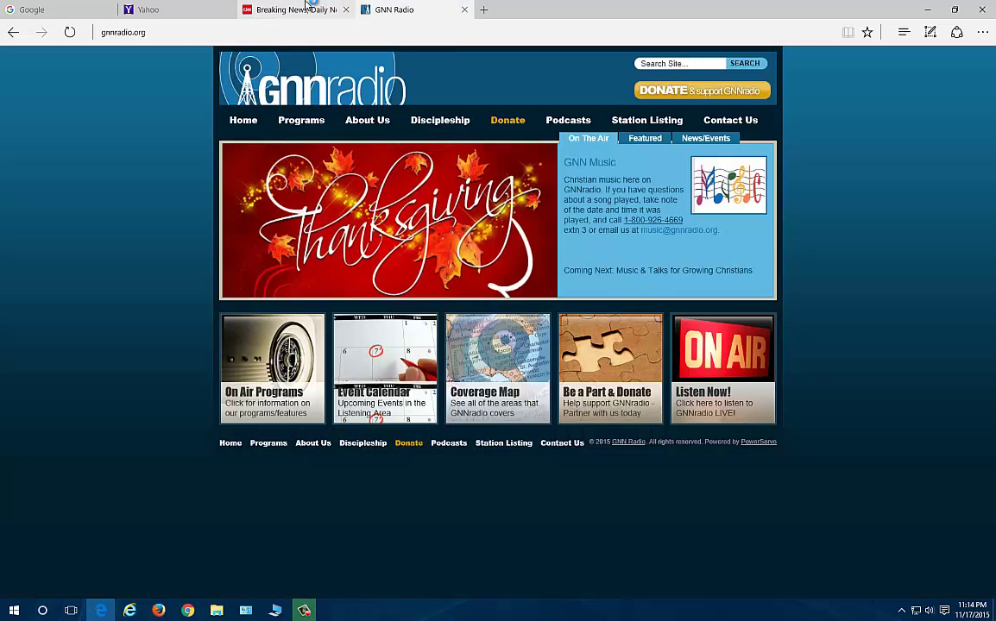
pyautogui.moveTo(36, 15)
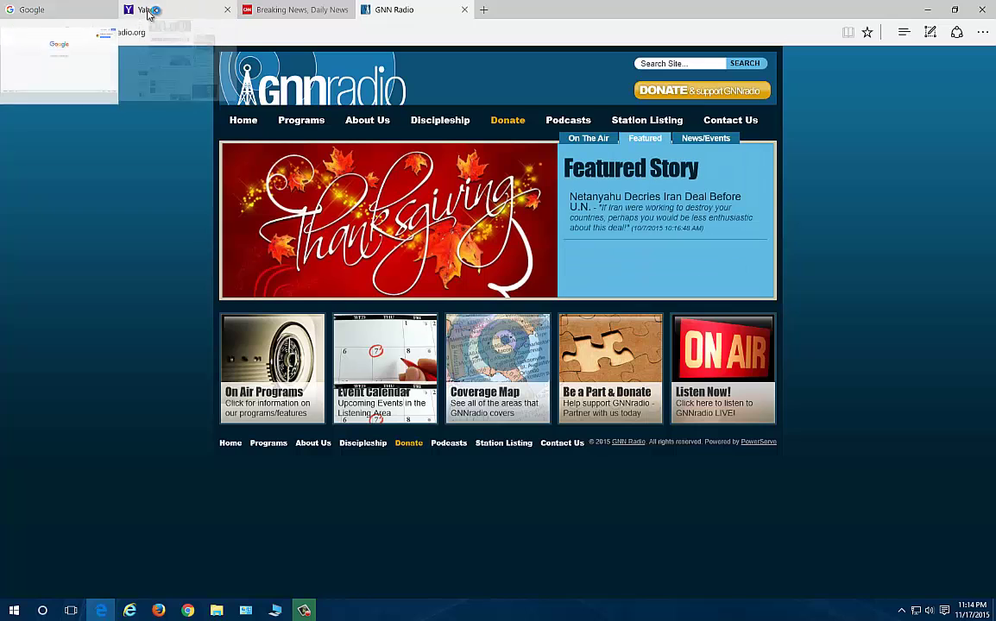
pyautogui.moveTo(321, 16)
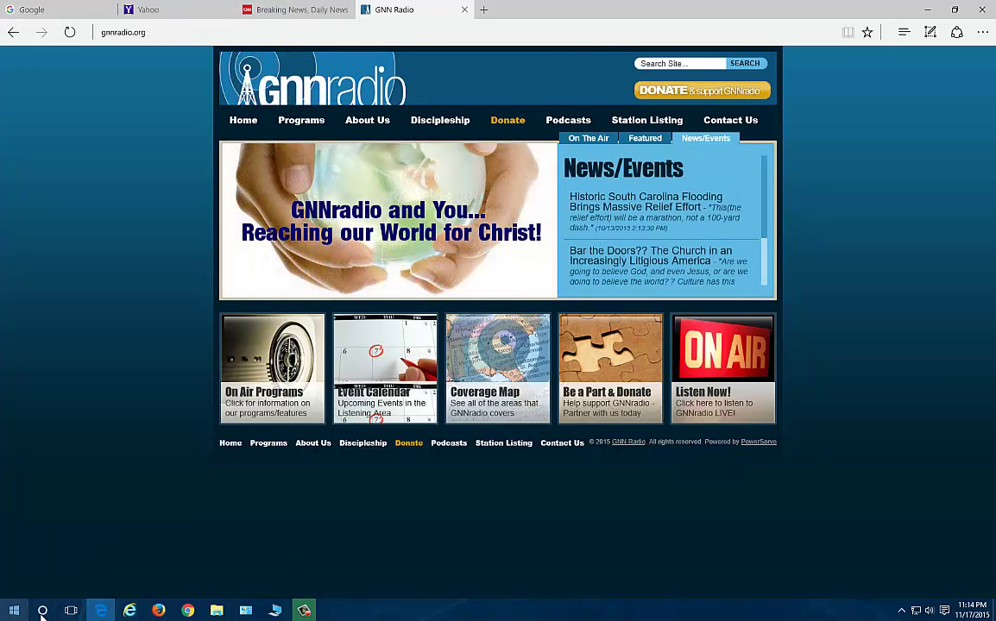
# Step: Check Cortana's weather and headlines, dismiss it, and close the GNN Radio tab
pyautogui.click(42, 611)
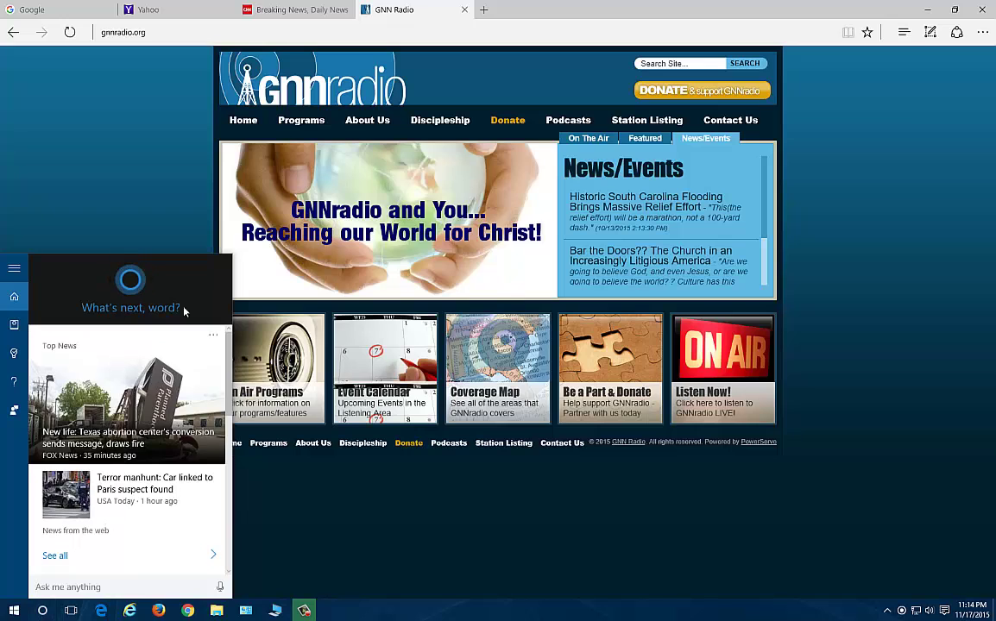
pyautogui.scroll(-3, 162, 484)
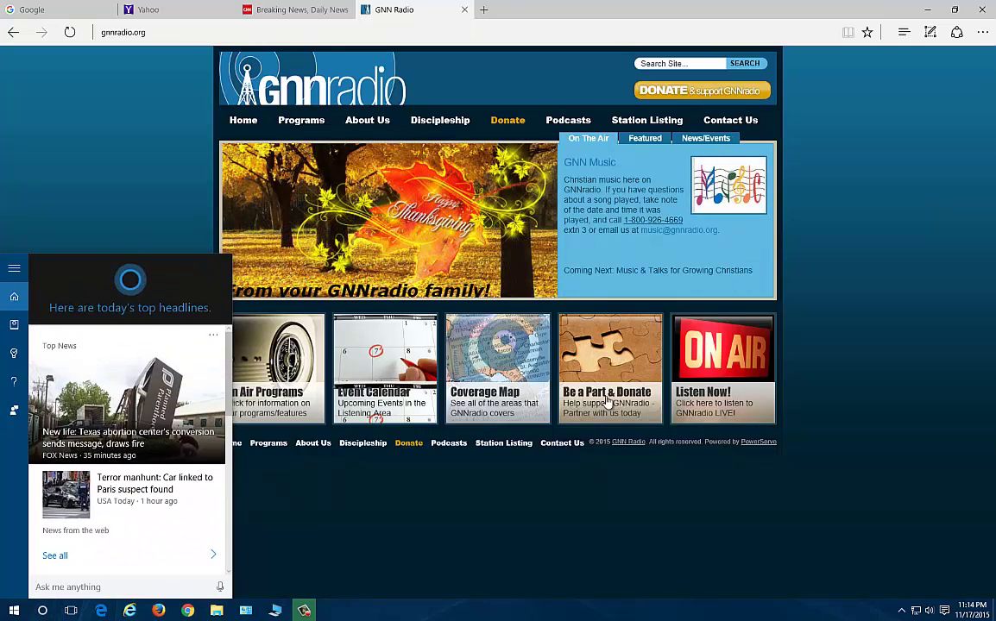
pyautogui.click(805, 316)
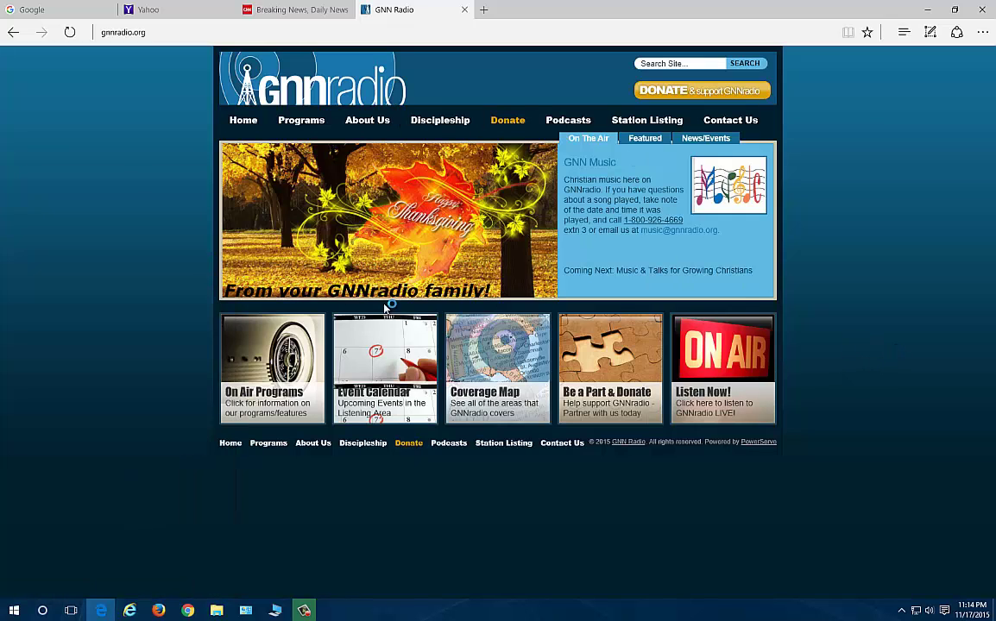
pyautogui.click(464, 10)
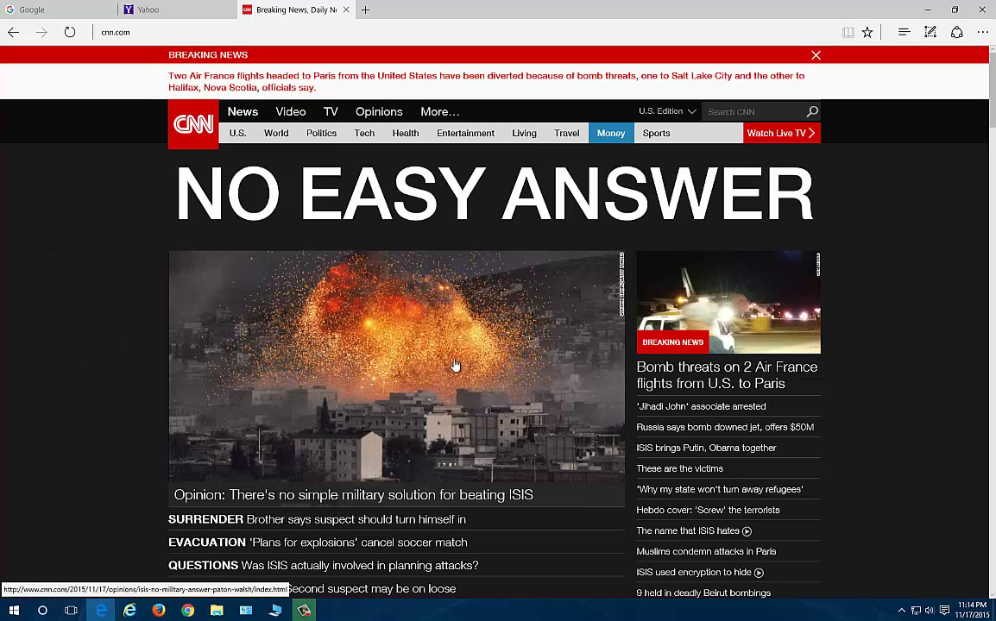
# Step: Close the CNN tab, scroll the Yahoo page, and bring up Cortana's top headlines
pyautogui.click(346, 9)
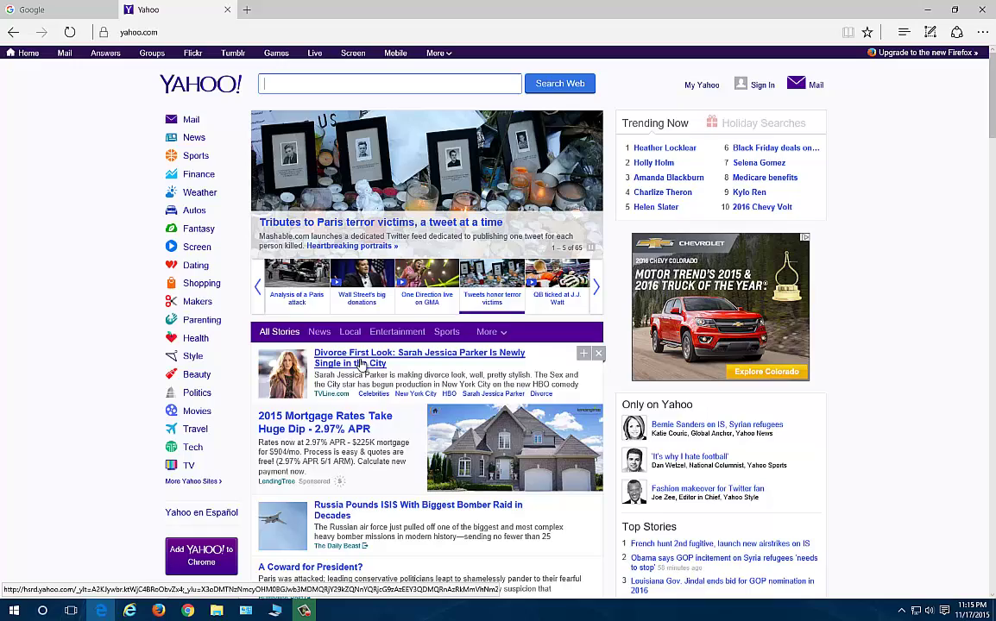
pyautogui.scroll(-2, 354, 363)
pyautogui.scroll(2, 354, 362)
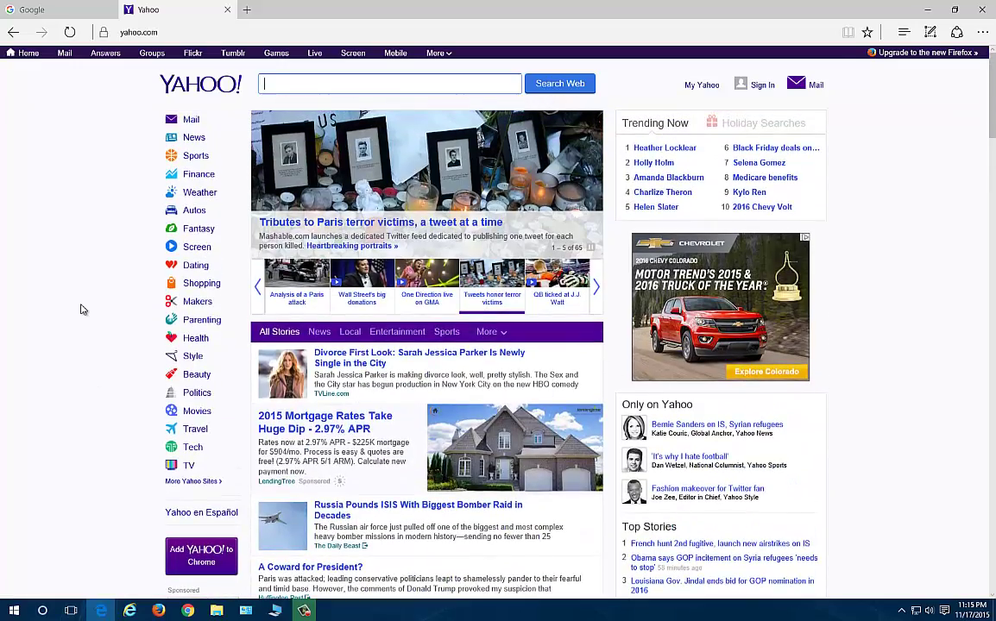
pyautogui.scroll(-6, 383, 331)
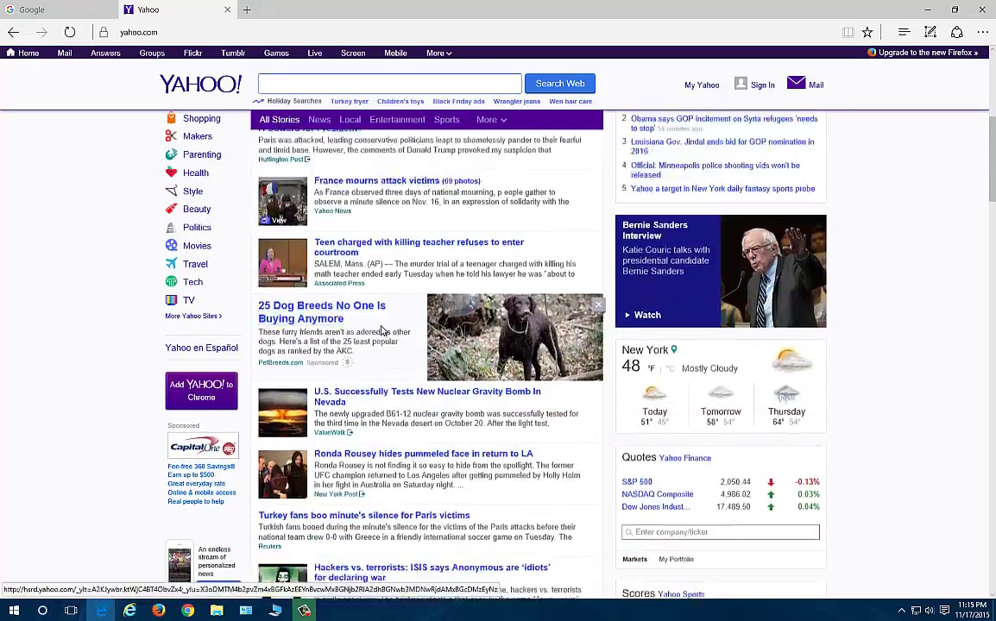
pyautogui.scroll(-15, 383, 331)
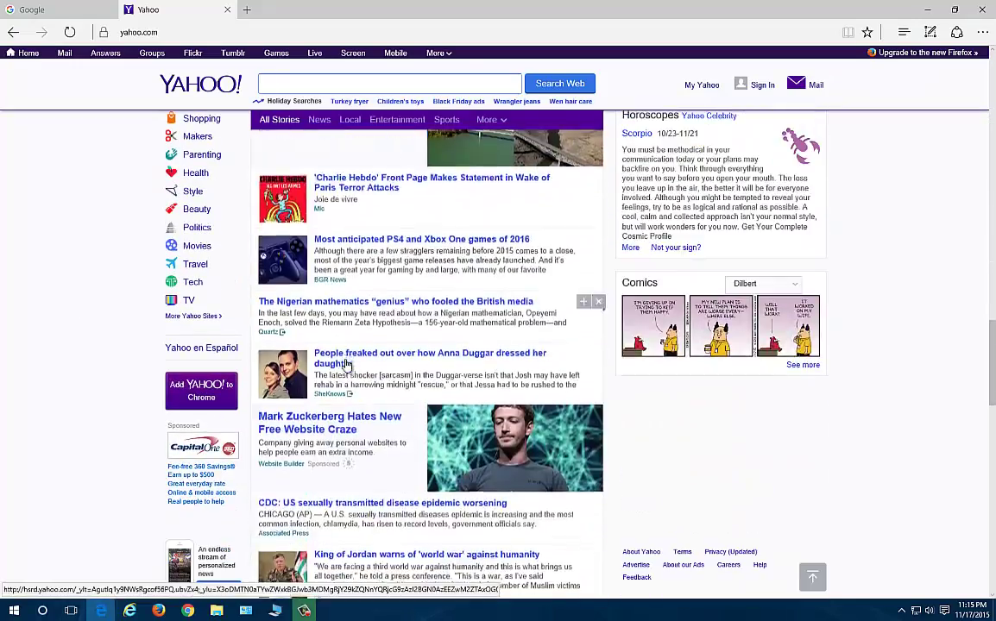
pyautogui.scroll(-15, 349, 364)
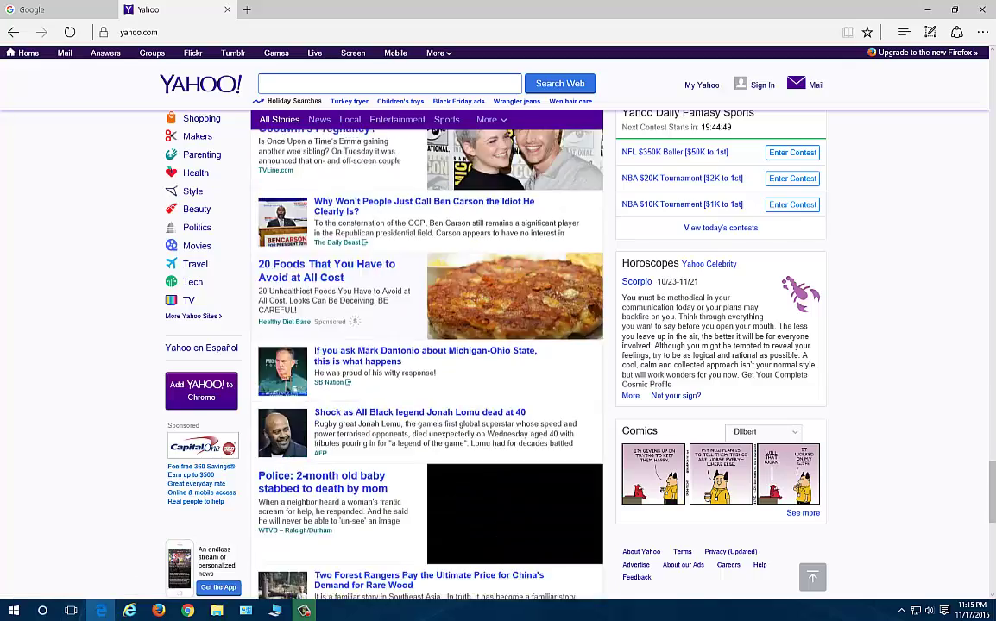
pyautogui.scroll(-5, 120, 506)
pyautogui.click(42, 611)
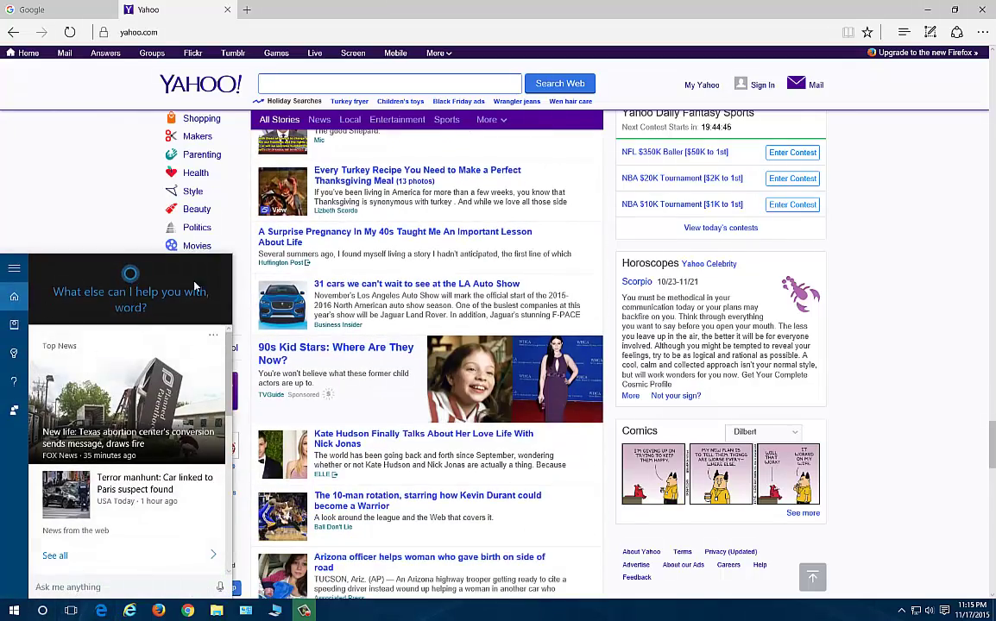
# Step: Browse Cortana's Notebook, About Me details and reminders
pyautogui.click(14, 325)
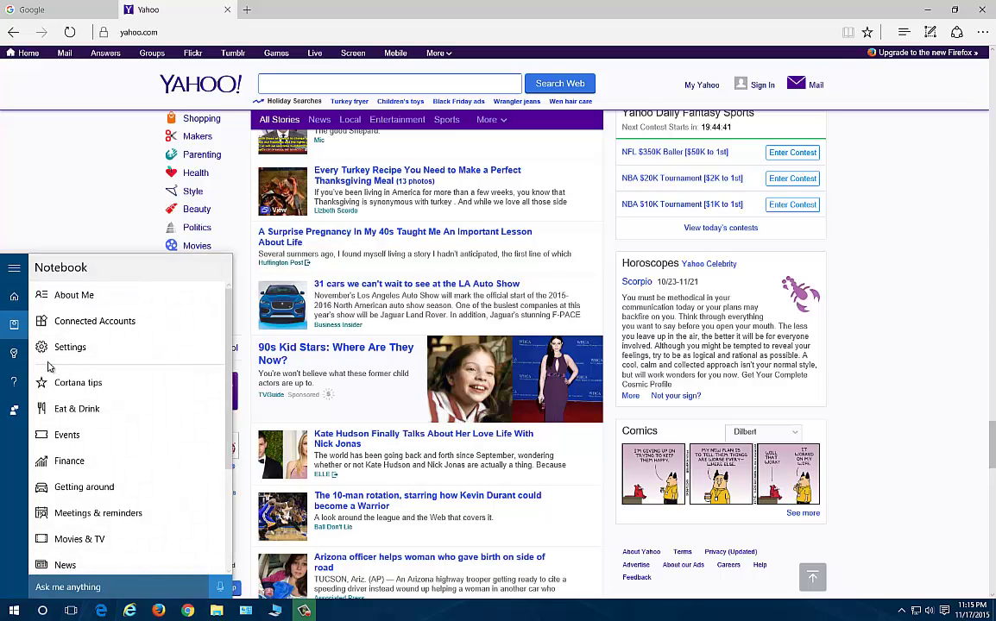
pyautogui.click(121, 297)
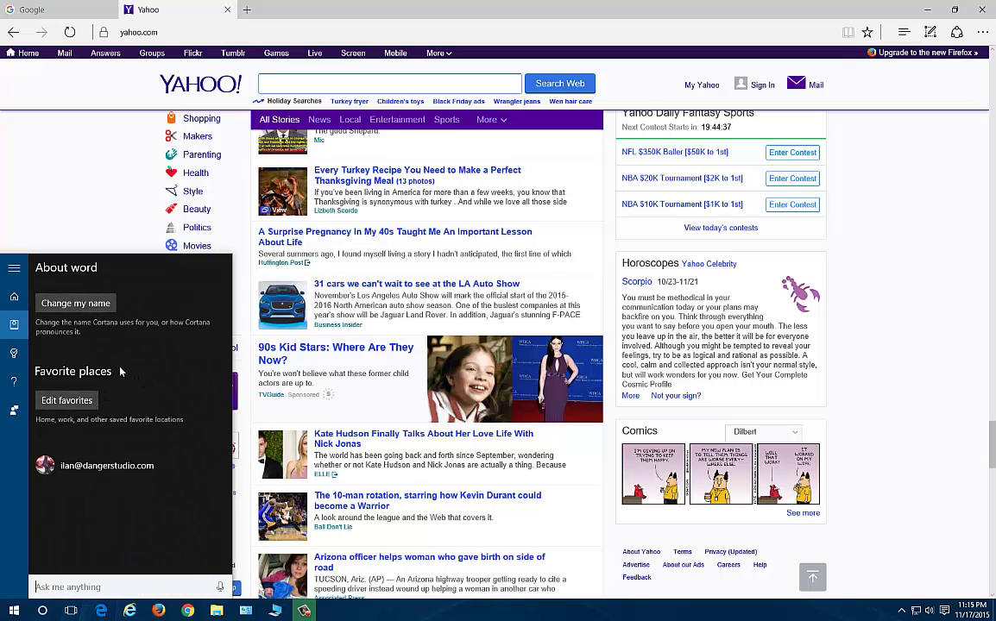
pyautogui.click(16, 361)
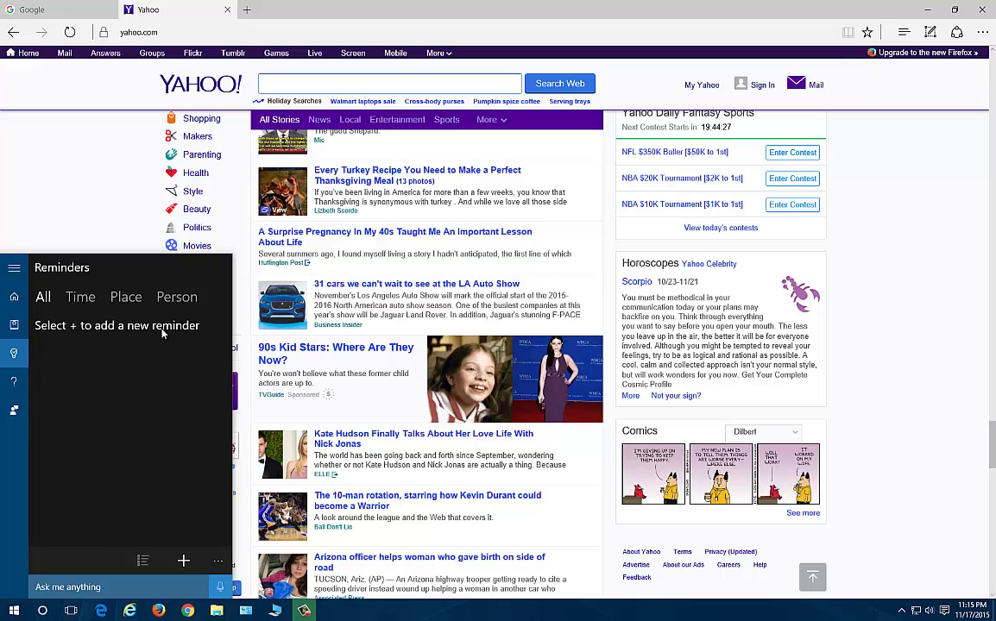
# Step: Look through the list of things Cortana can help with, then close the Cortana panel
pyautogui.click(22, 384)
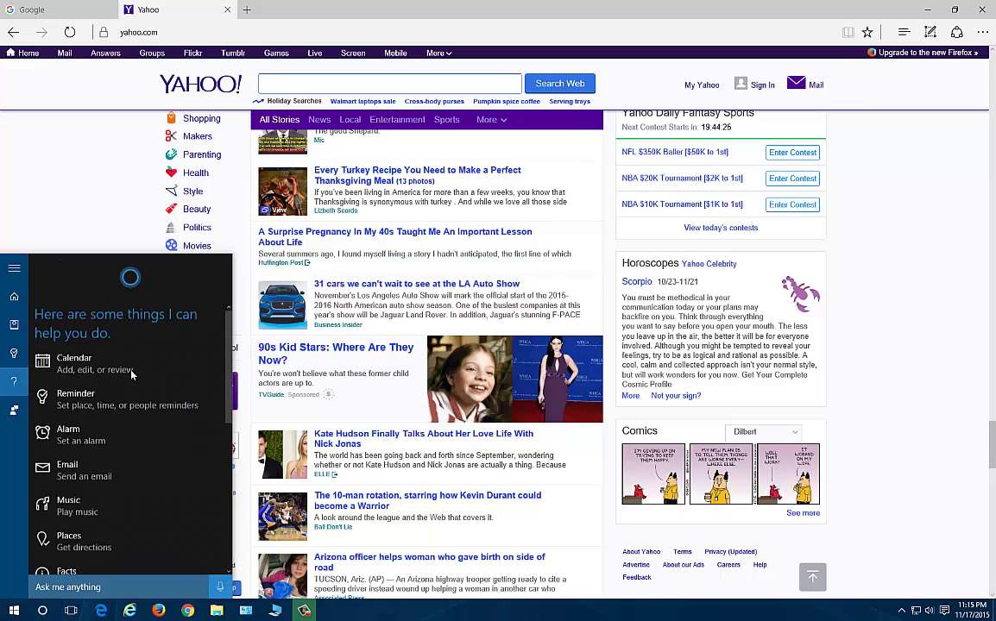
pyautogui.scroll(-3, 113, 445)
pyautogui.scroll(-3, 113, 445)
pyautogui.scroll(8, 101, 395)
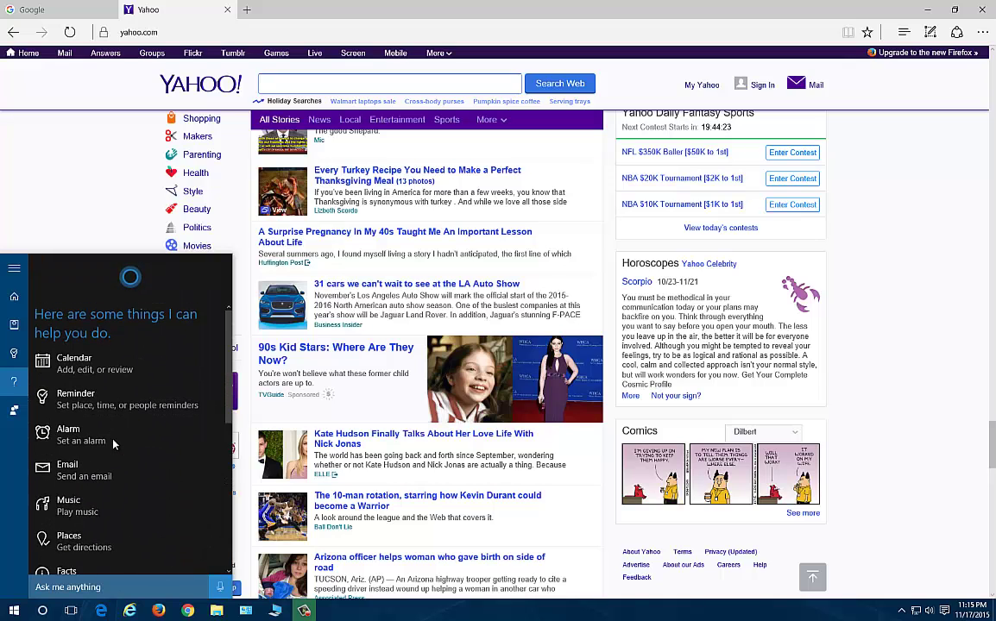
pyautogui.click(101, 190)
# Step: Close Edge and show the Windows activation page under Update & security settings
pyautogui.click(227, 10)
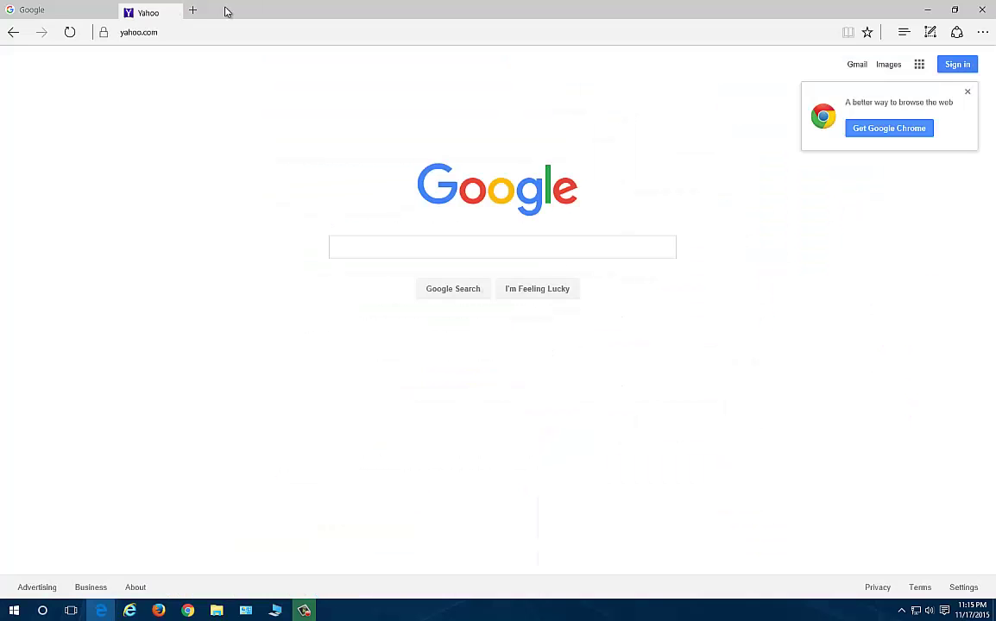
pyautogui.click(982, 9)
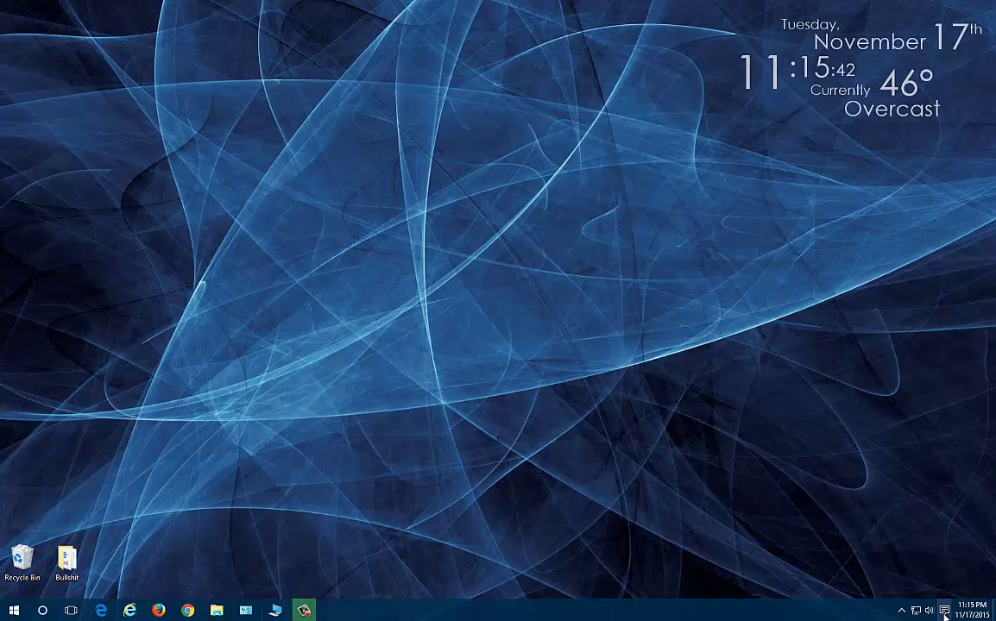
pyautogui.click(945, 611)
pyautogui.click(967, 542)
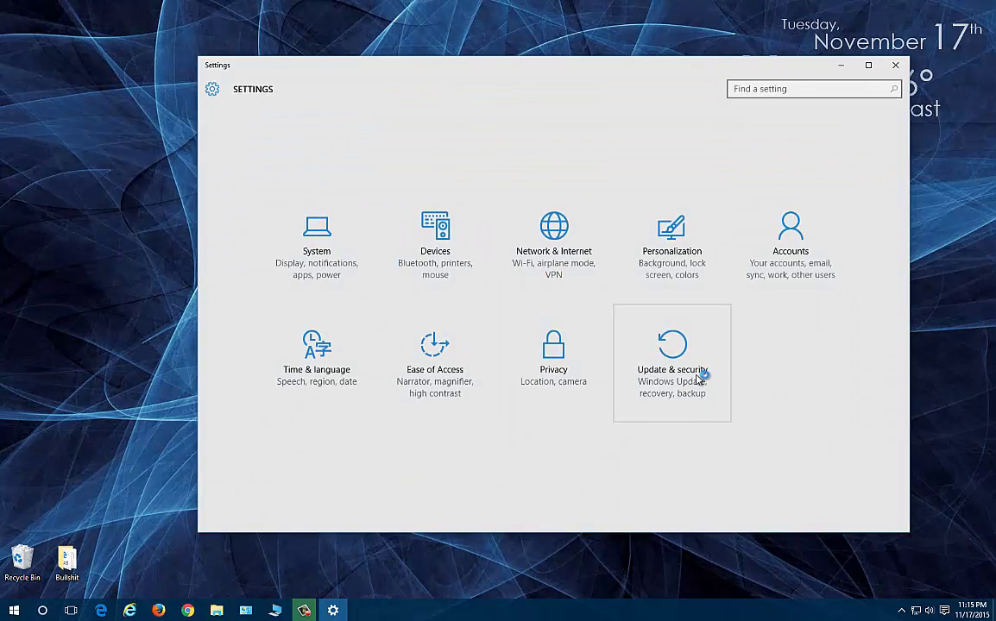
pyautogui.click(695, 380)
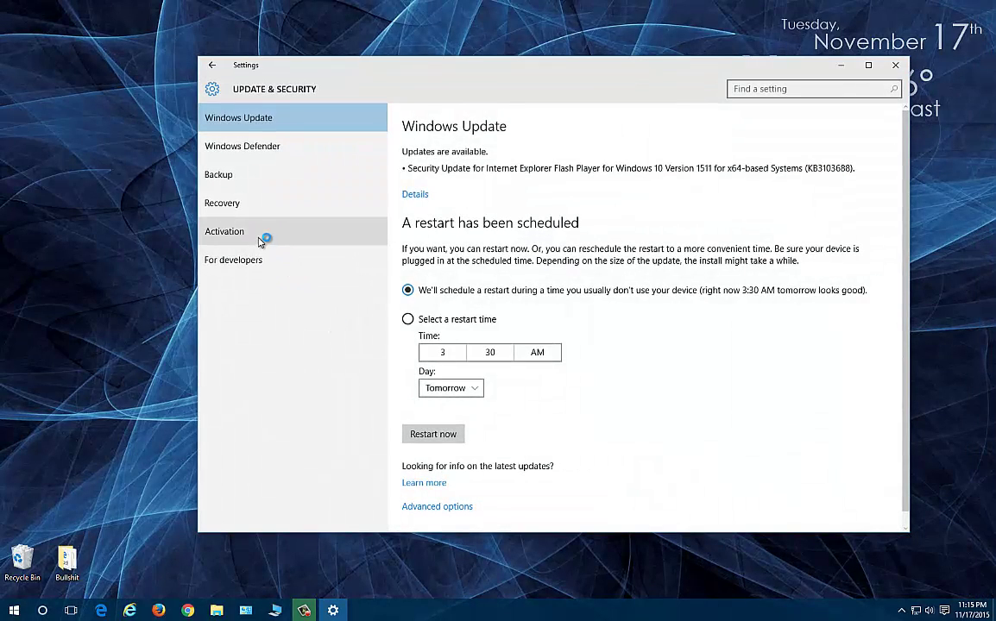
pyautogui.click(261, 239)
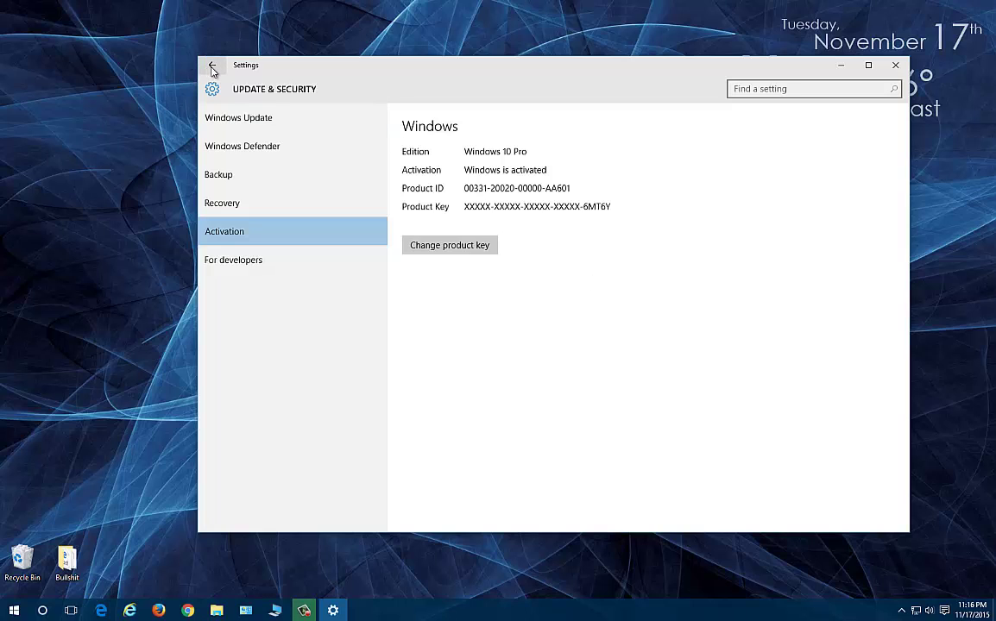
# Step: Review the Windows Update and Windows Defender pages, then close Settings
pyautogui.click(244, 122)
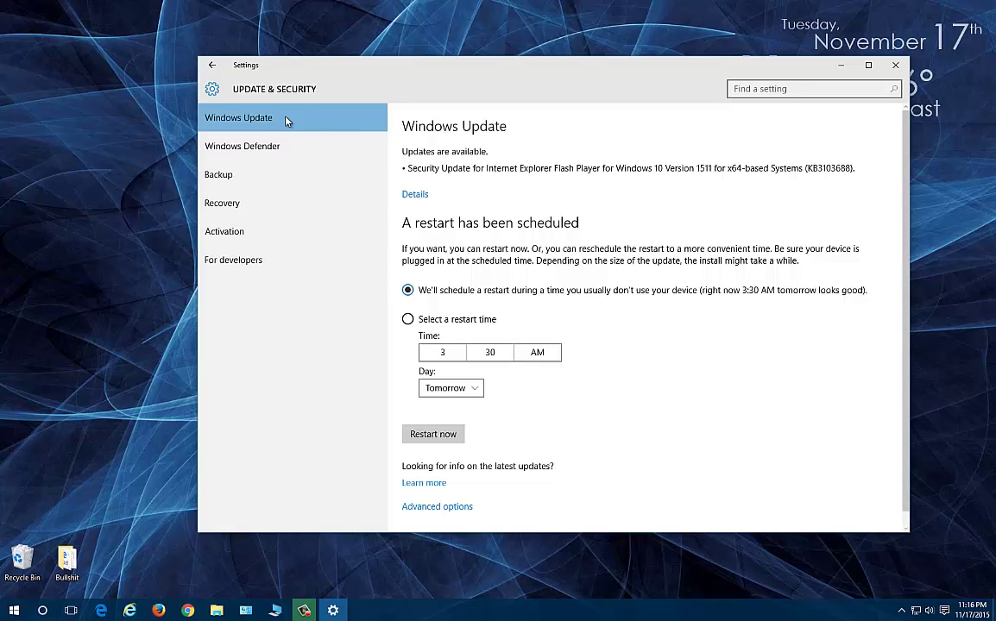
pyautogui.click(271, 149)
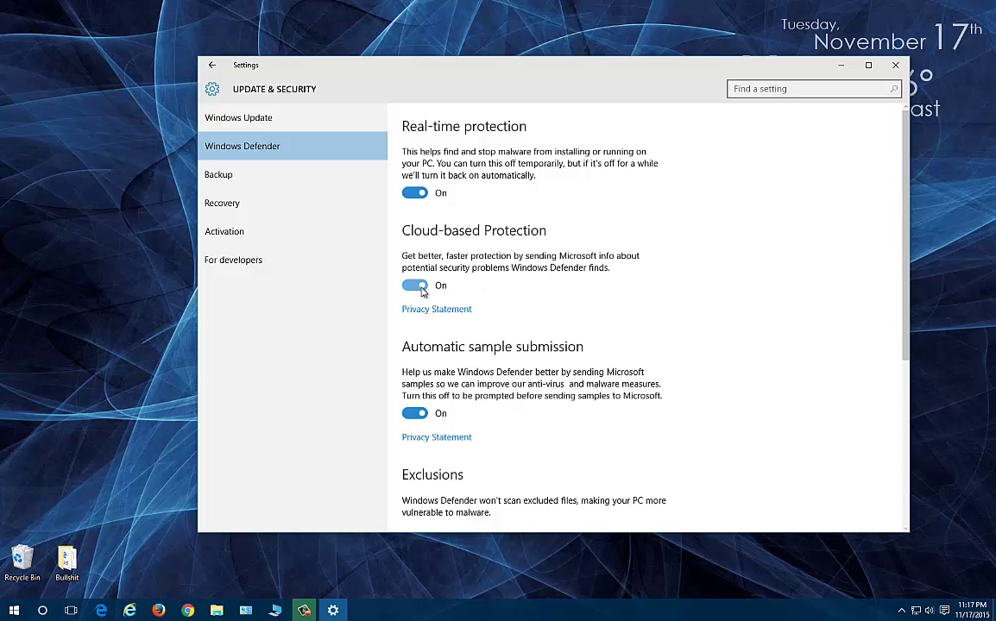
pyautogui.click(897, 66)
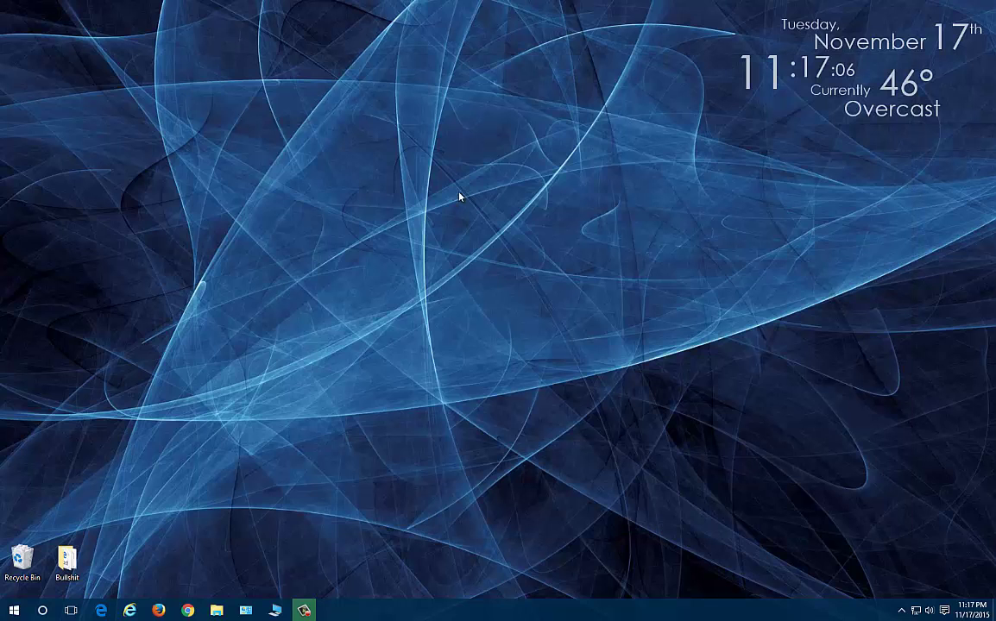
pyautogui.click(216, 610)
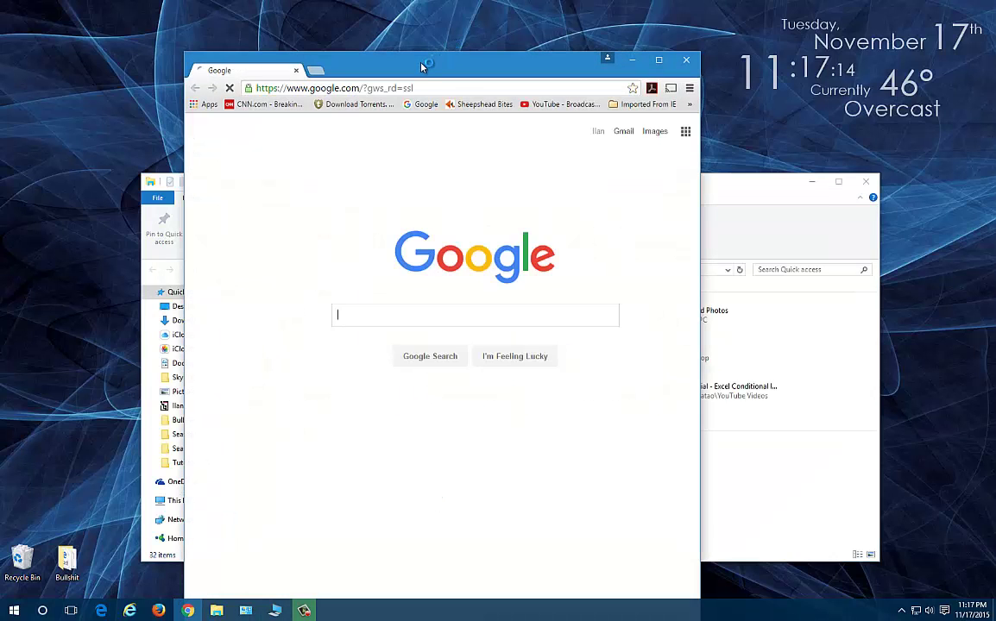
pyautogui.moveTo(422, 62); pyautogui.dragTo(298, 36)
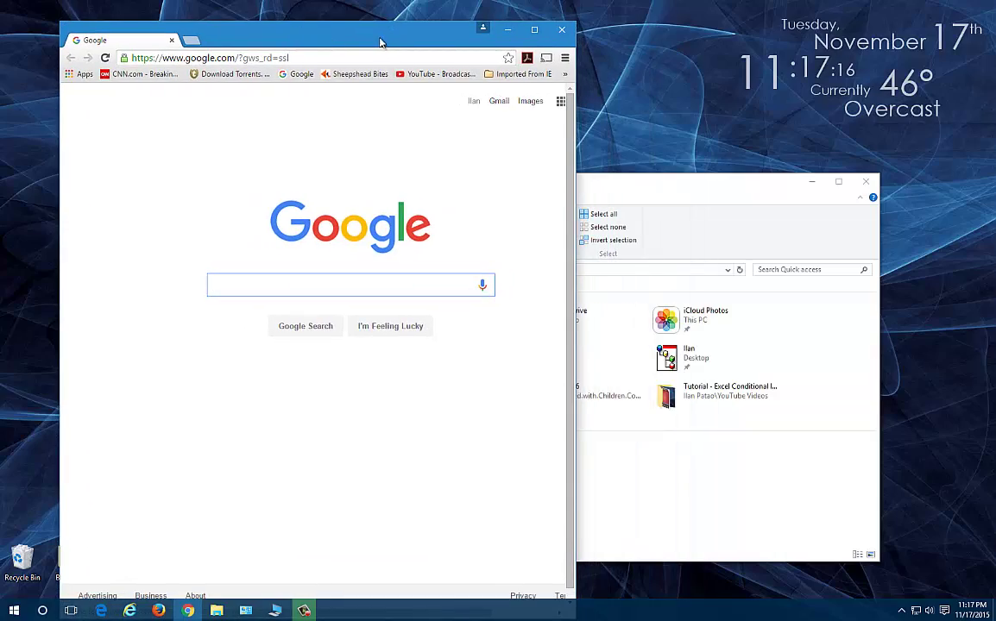
pyautogui.moveTo(380, 41); pyautogui.dragTo(519, 344)
pyautogui.moveTo(334, 176); pyautogui.dragTo(435, 58)
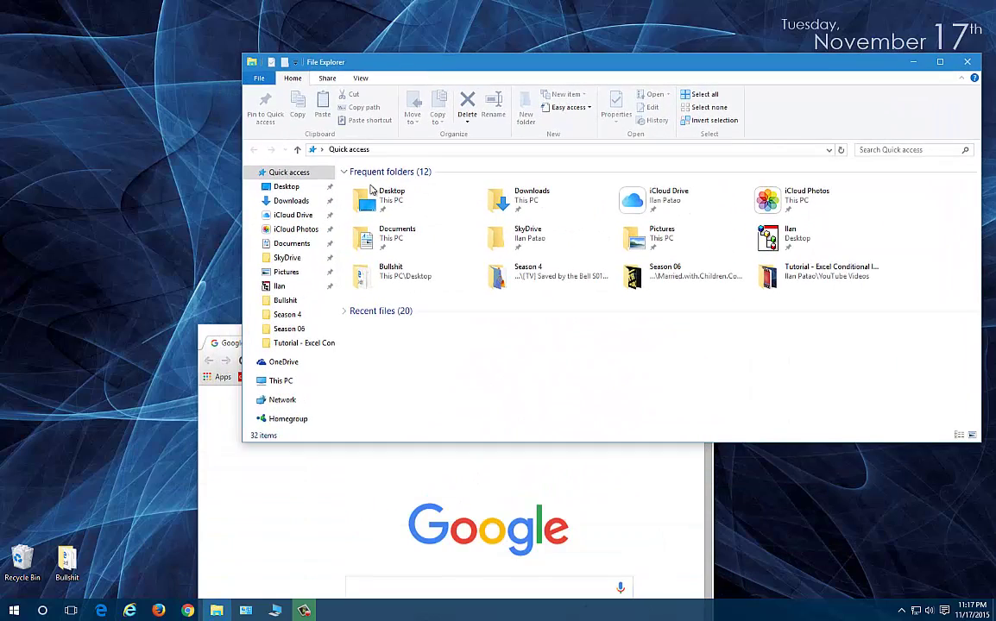
pyautogui.click(258, 482)
pyautogui.moveTo(420, 343); pyautogui.dragTo(3, 125)
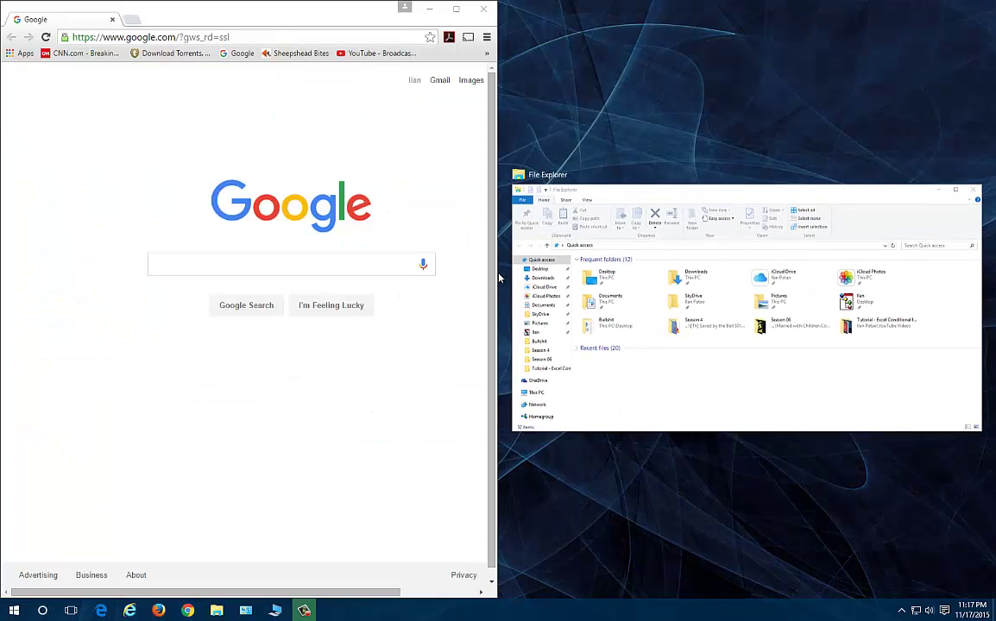
pyautogui.press('Escape')
pyautogui.click(523, 377)
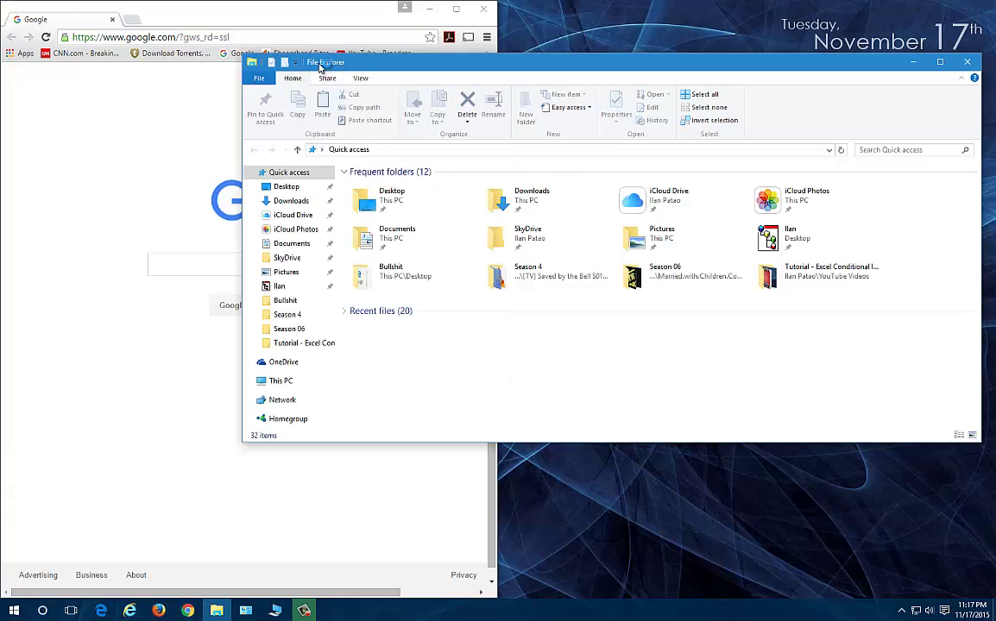
pyautogui.moveTo(406, 64); pyautogui.dragTo(995, 112)
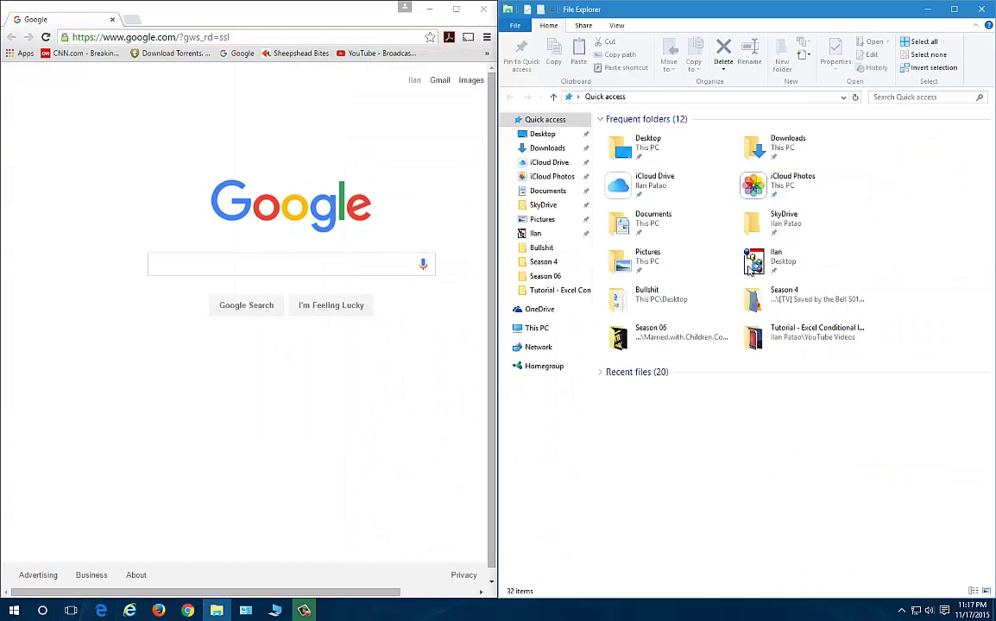
pyautogui.moveTo(496, 287); pyautogui.dragTo(541, 289)
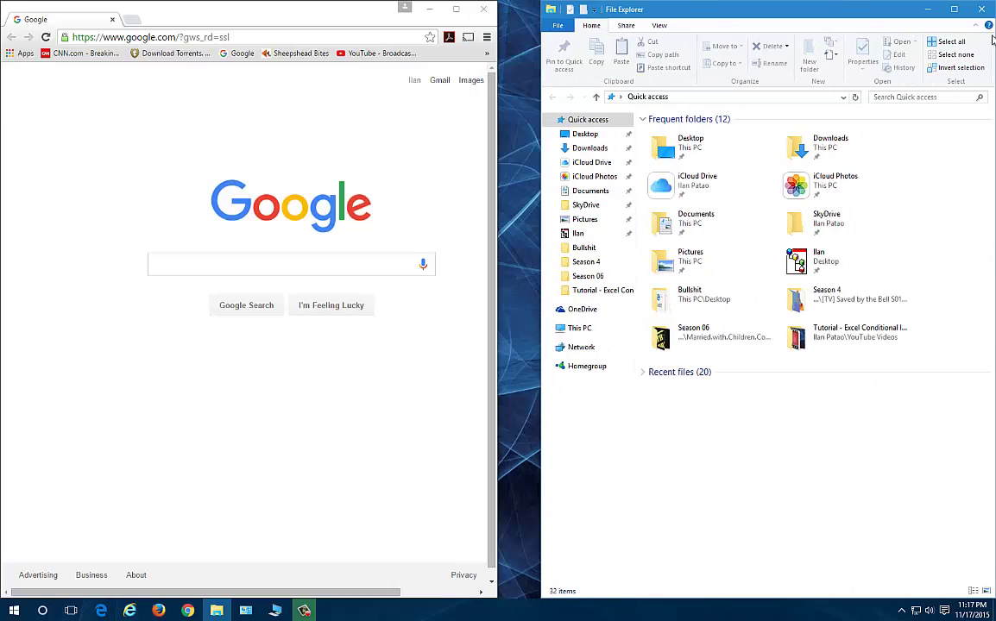
pyautogui.click(981, 9)
pyautogui.click(482, 9)
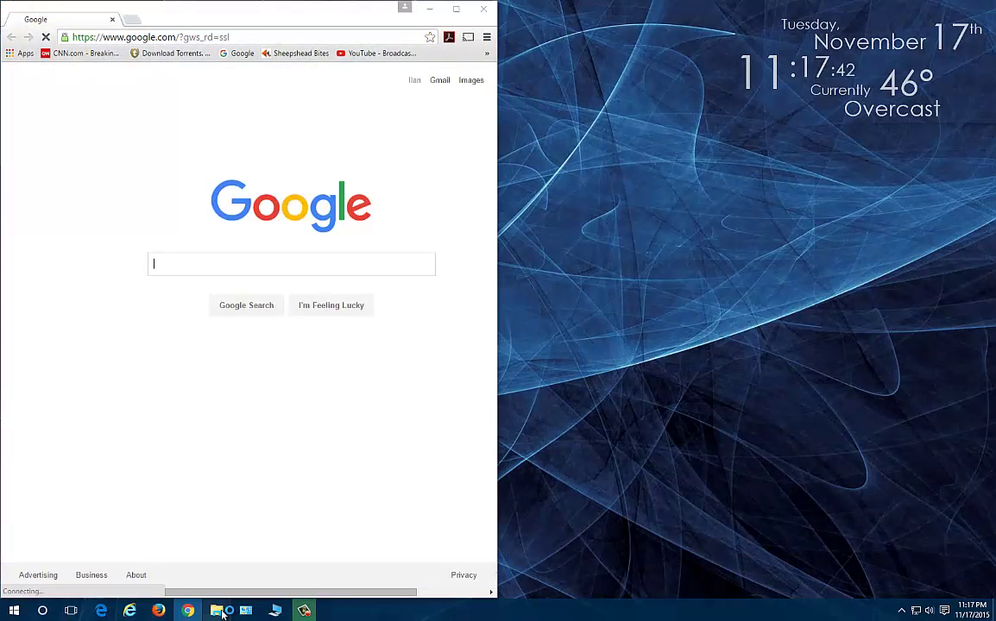
pyautogui.click(219, 611)
pyautogui.moveTo(417, 65); pyautogui.dragTo(993, 173)
pyautogui.click(278, 253)
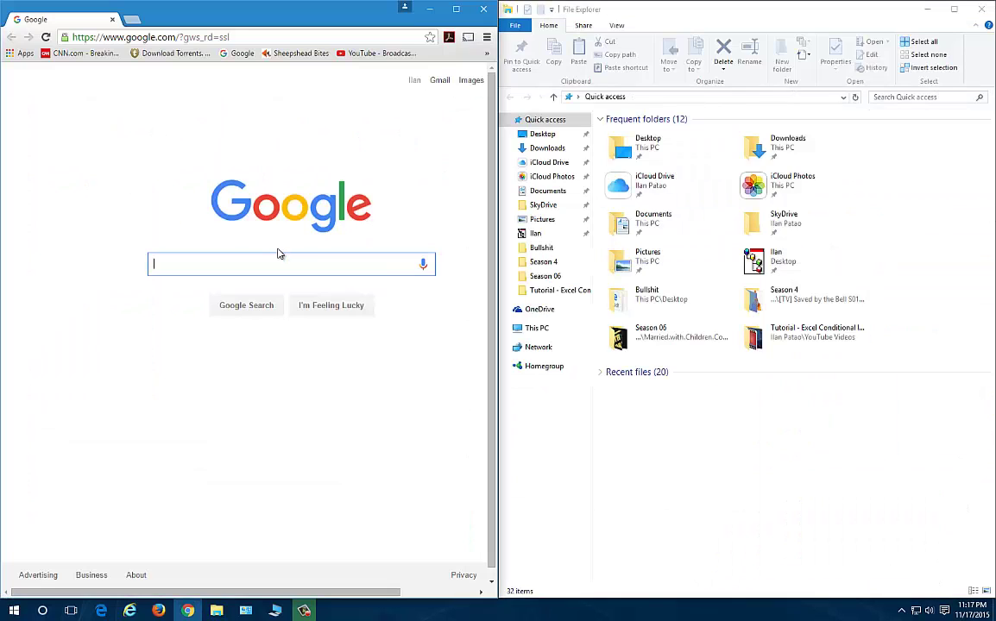
pyautogui.moveTo(494, 294); pyautogui.dragTo(406, 315)
pyautogui.moveTo(499, 316); pyautogui.dragTo(422, 317)
pyautogui.click(981, 9)
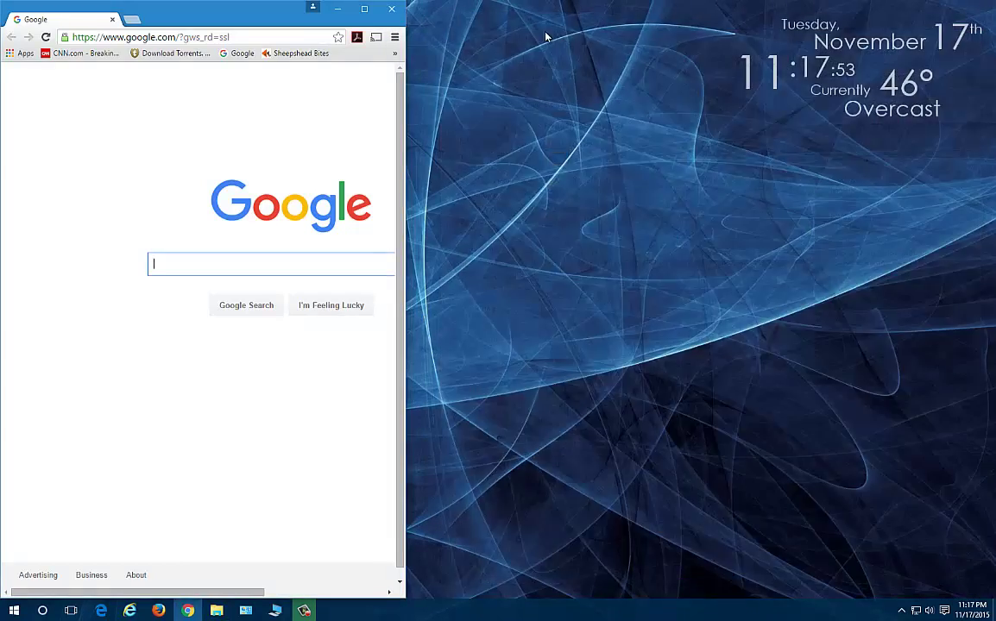
pyautogui.click(391, 9)
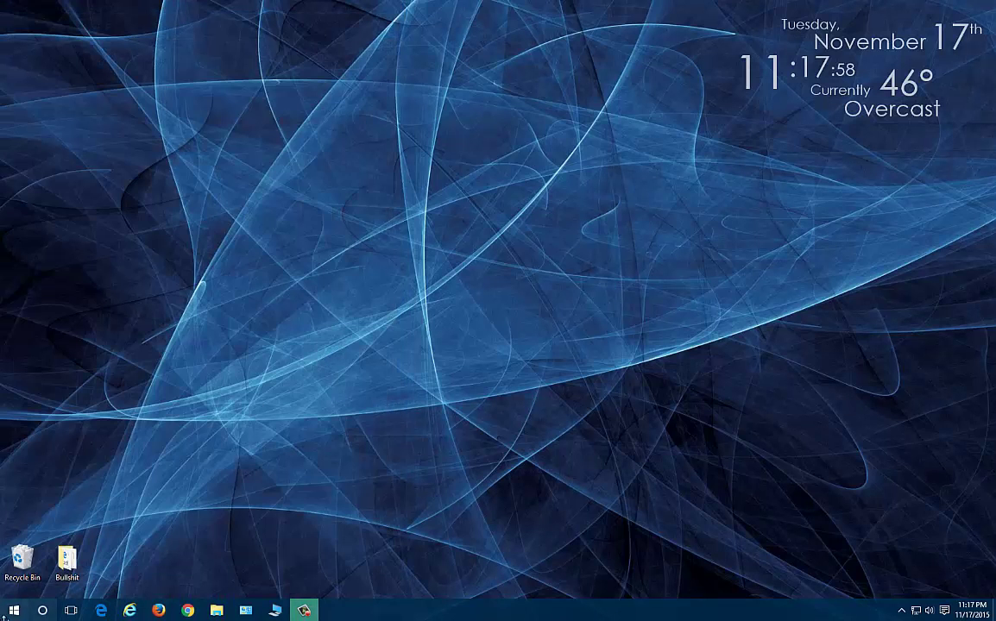
# Step: Search Cortana for 'excel', dismiss it, then search 'word' and launch Word 2013
pyautogui.click(44, 611)
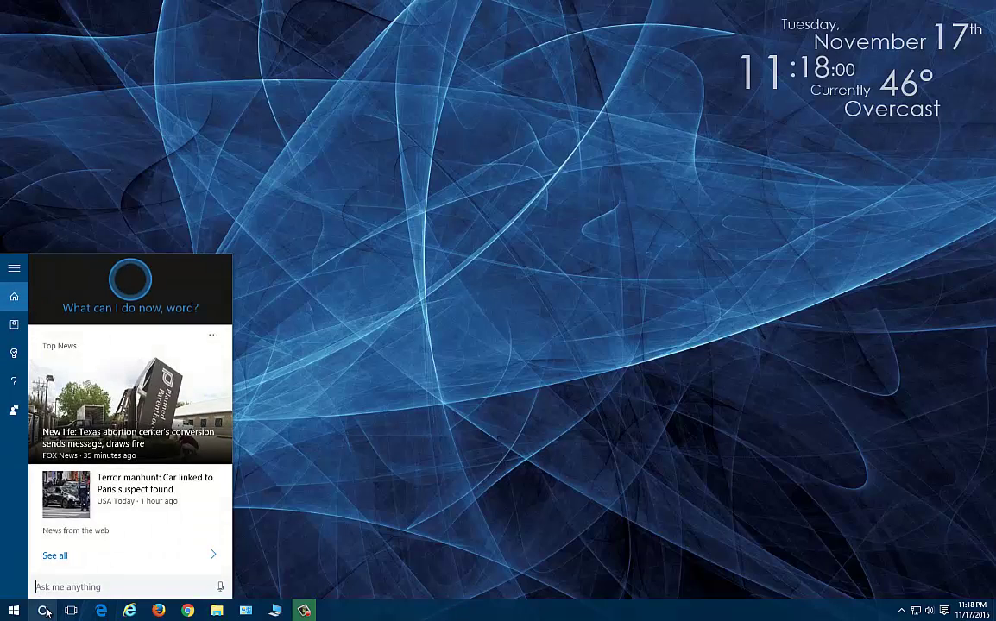
pyautogui.write('excel')
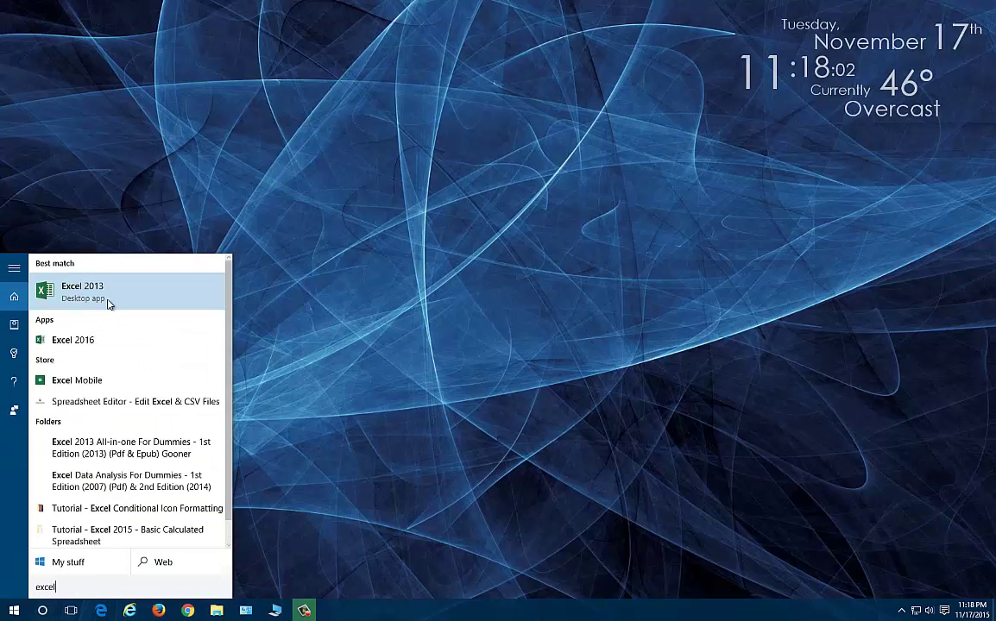
pyautogui.press('Escape')
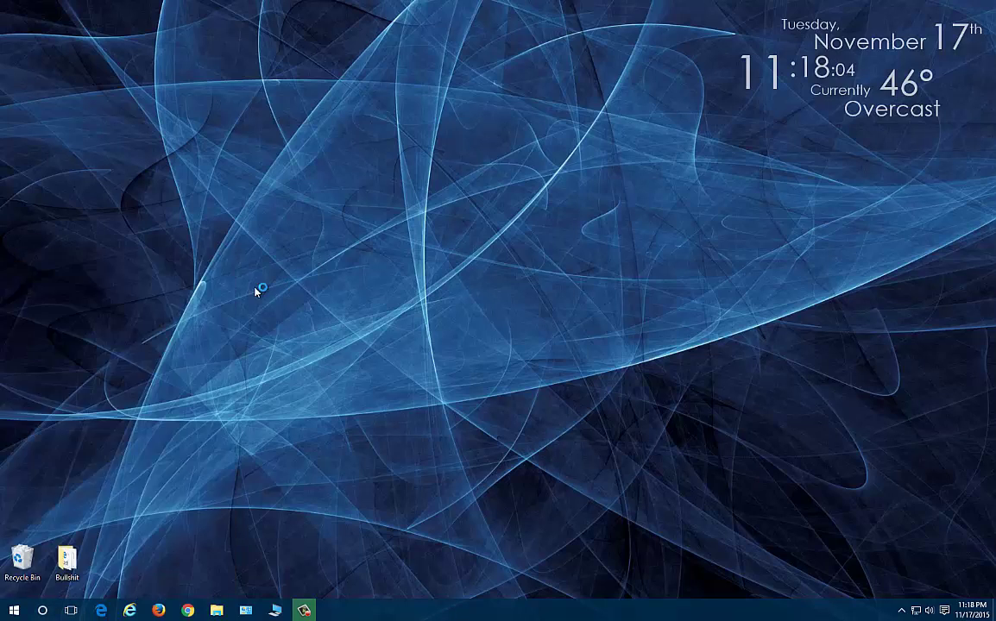
pyautogui.click(49, 614)
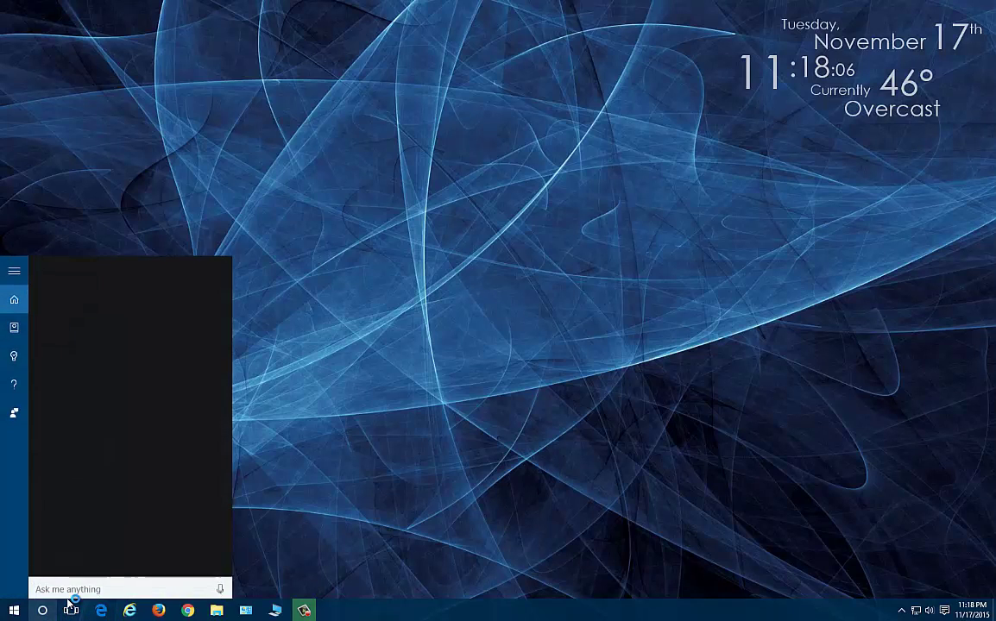
pyautogui.write('word')
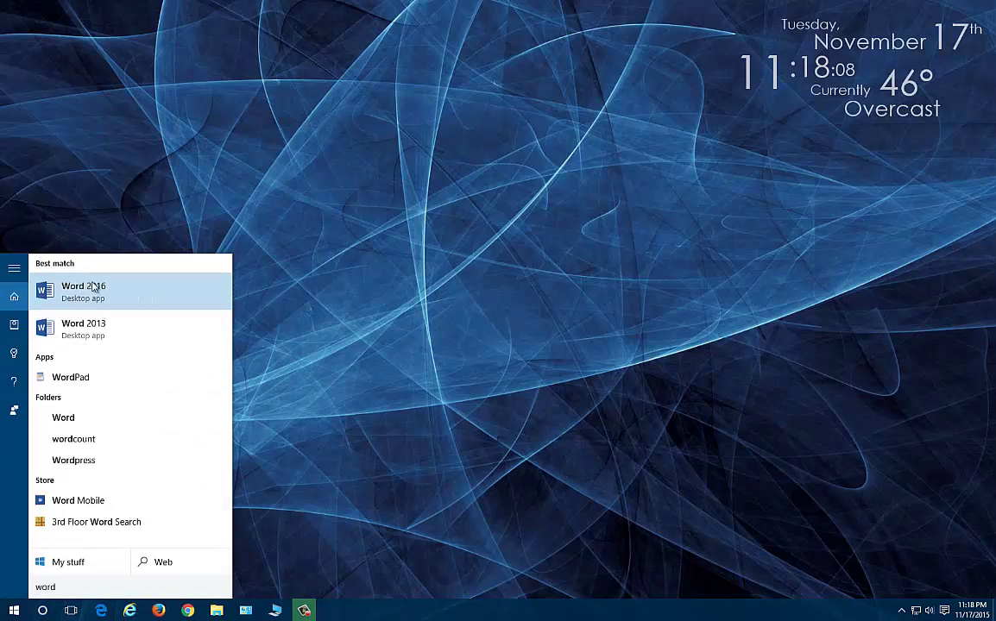
pyautogui.click(93, 328)
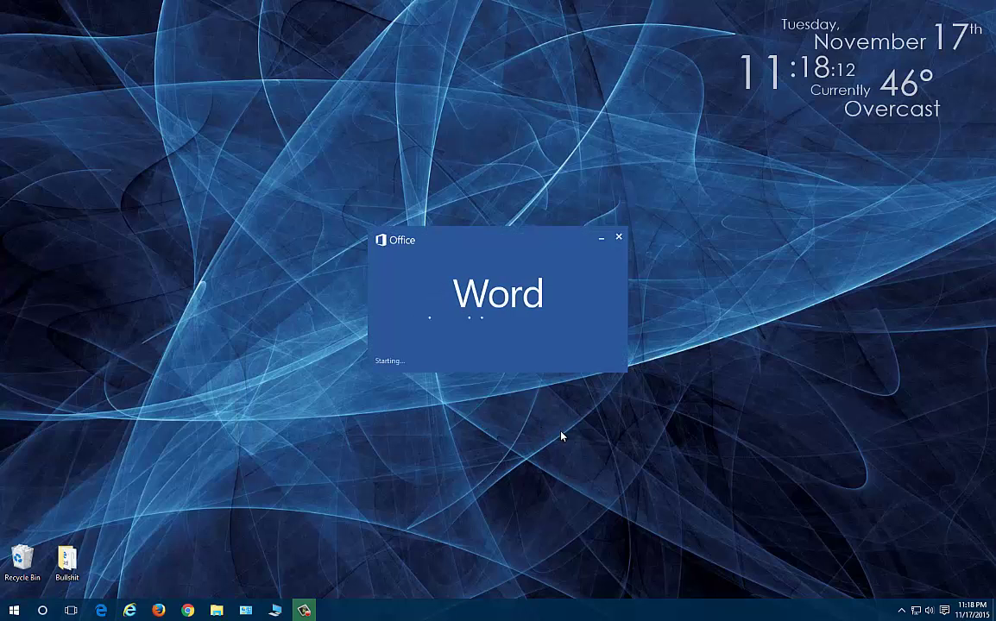
# Step: Create virtual Desktops 2 and 3, visit Desktop 3, then return to Desktop 1 with Win+Ctrl+Left
pyautogui.click(71, 615)
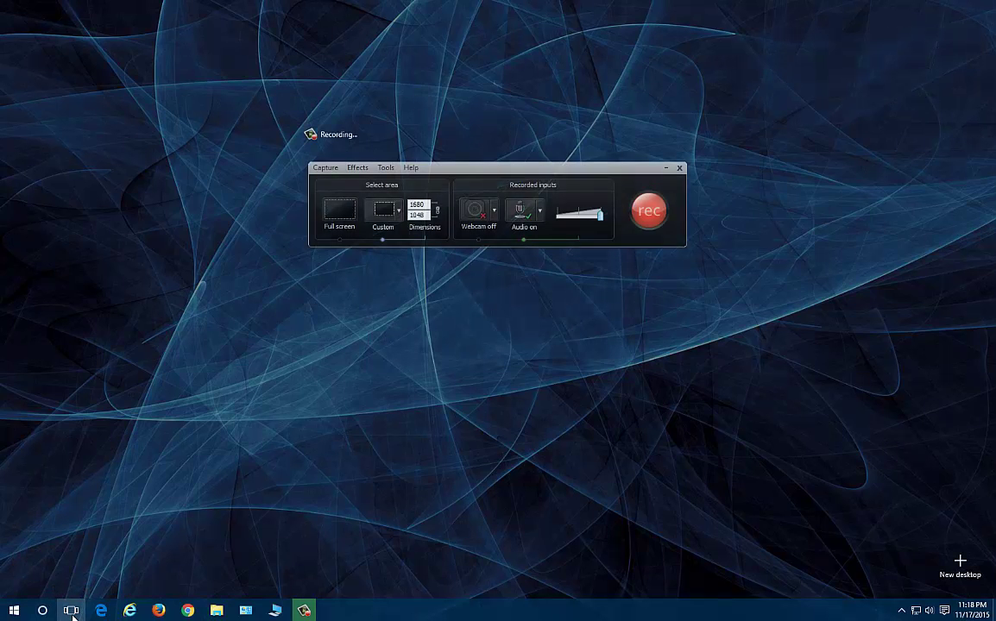
pyautogui.click(962, 565)
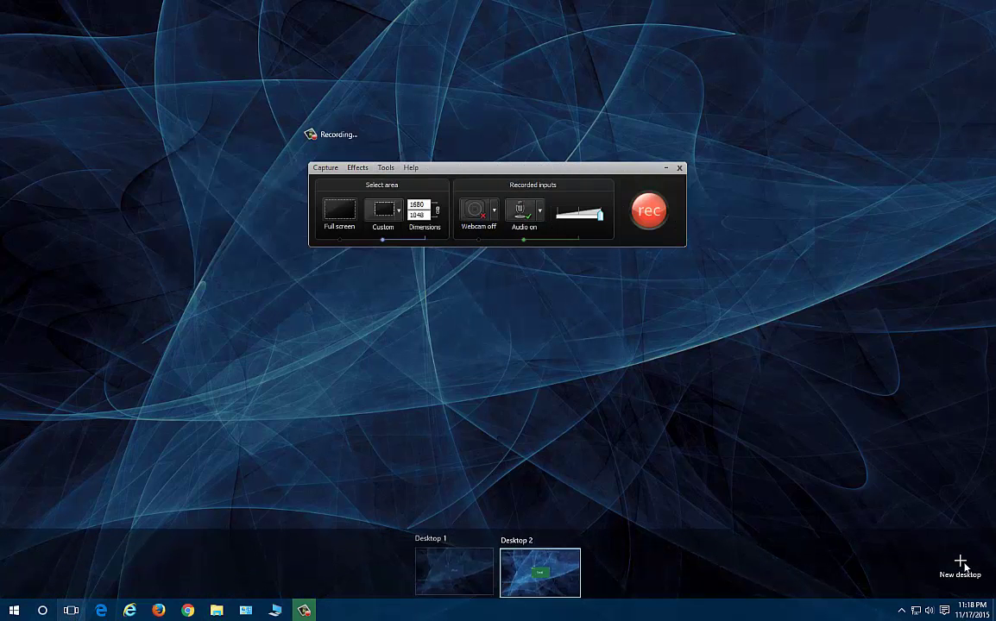
pyautogui.click(965, 565)
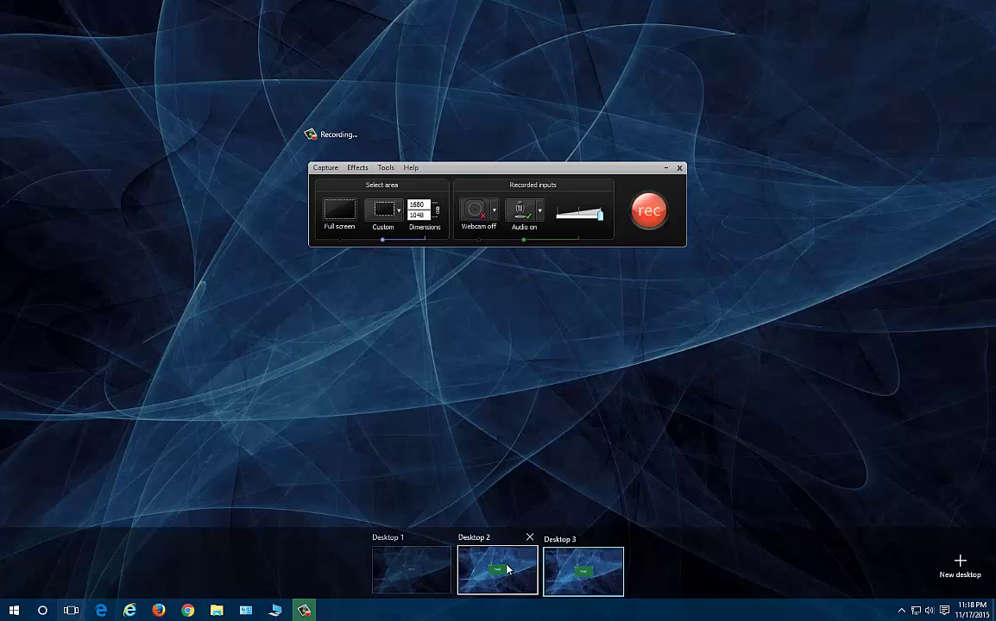
pyautogui.click(569, 572)
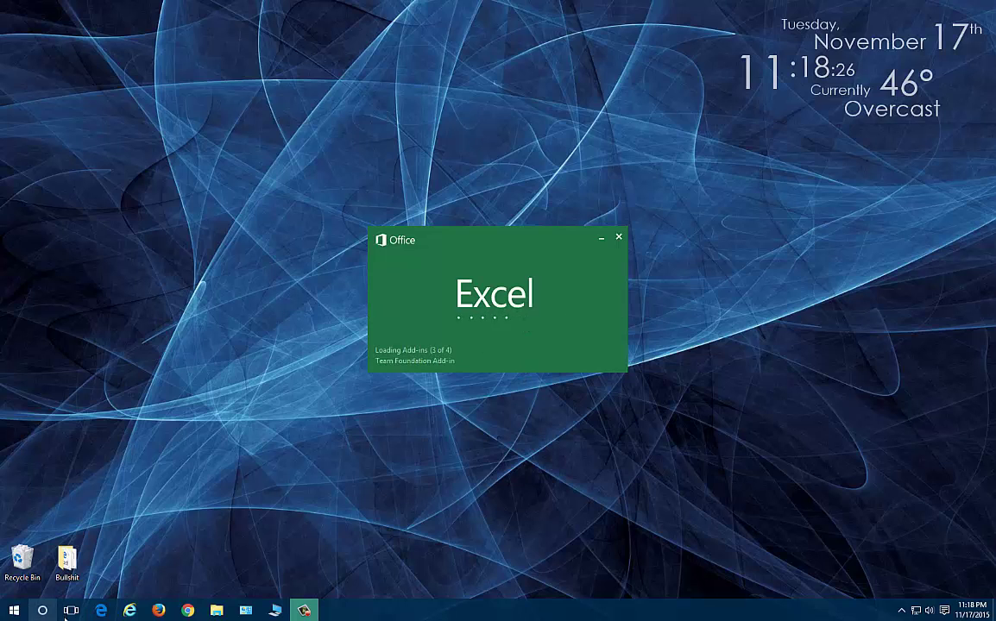
pyautogui.press('super+Tab')
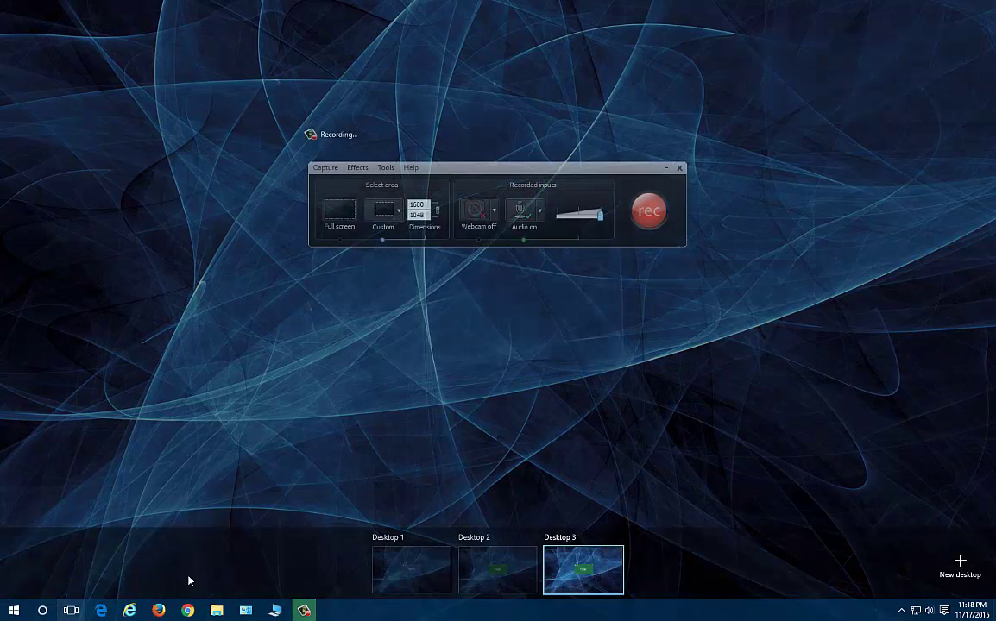
pyautogui.press('ctrl+super+Left')
# Step: Return to Desktop 1 and open a blank Word document and a blank Excel workbook
pyautogui.press('super+Tab')
pyautogui.click(389, 569)
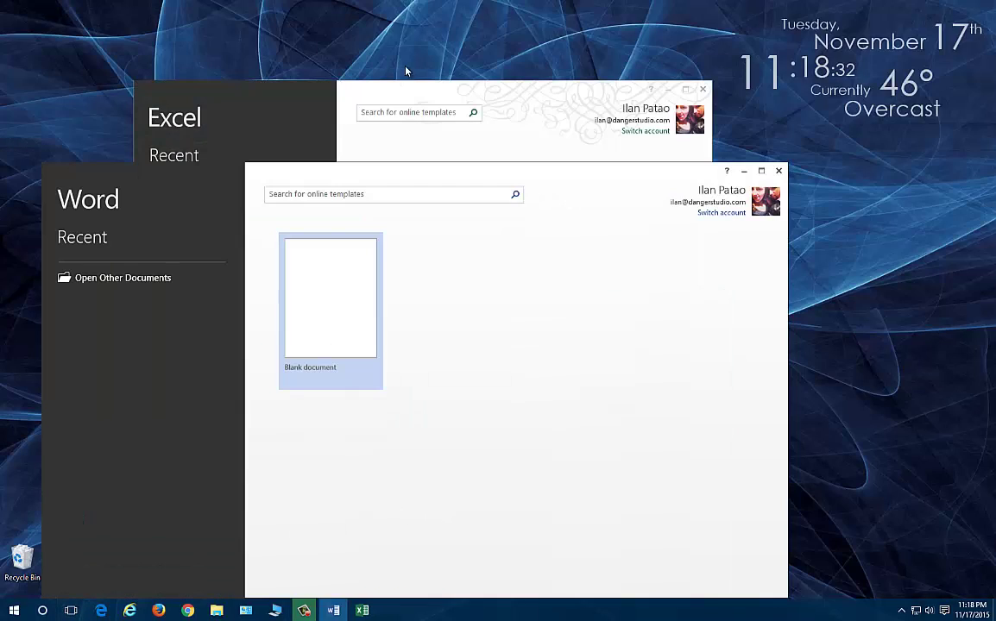
pyautogui.moveTo(485, 172); pyautogui.dragTo(529, 222)
pyautogui.click(393, 325)
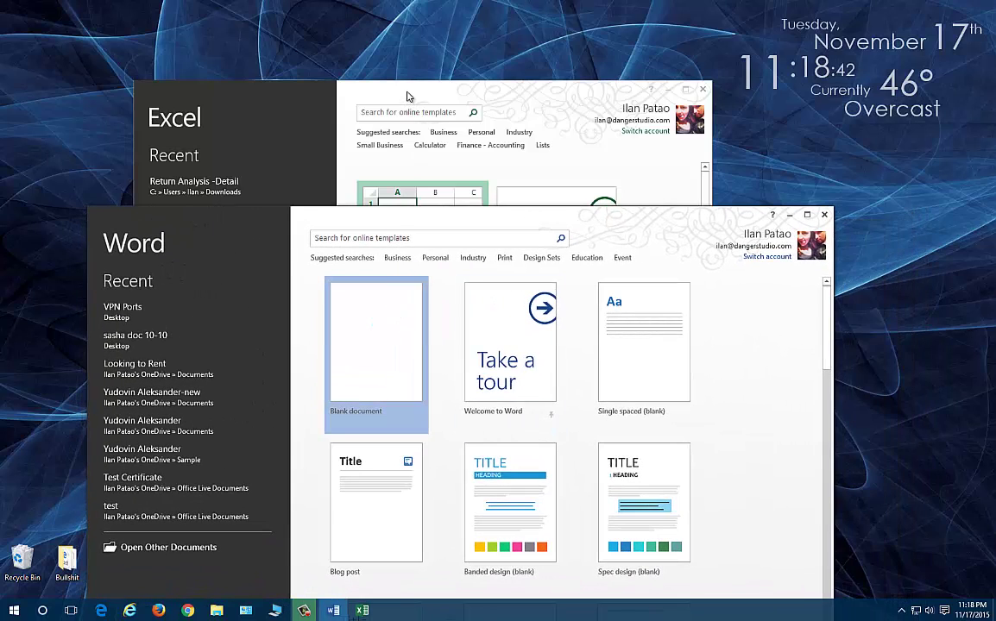
pyautogui.click(411, 218)
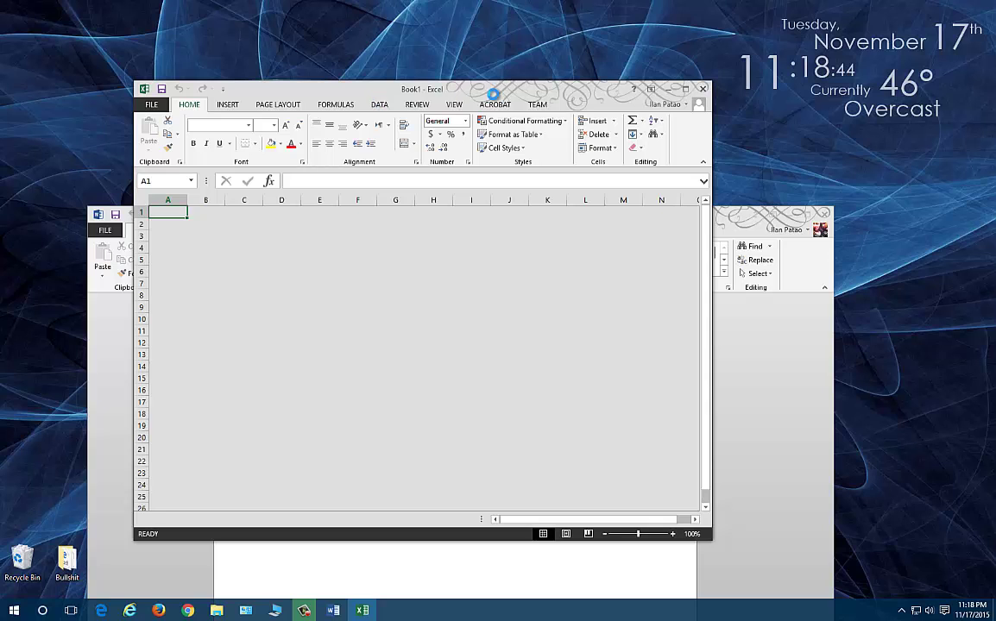
# Step: Snap Excel to the left half of the screen and Word to the right half
pyautogui.click(767, 334)
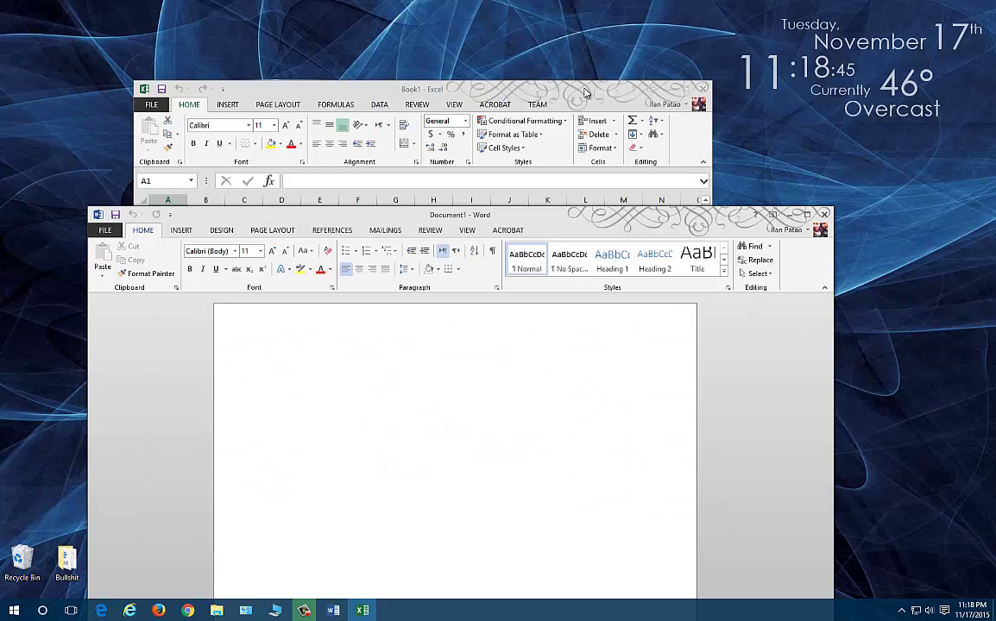
pyautogui.moveTo(535, 98); pyautogui.dragTo(462, 42)
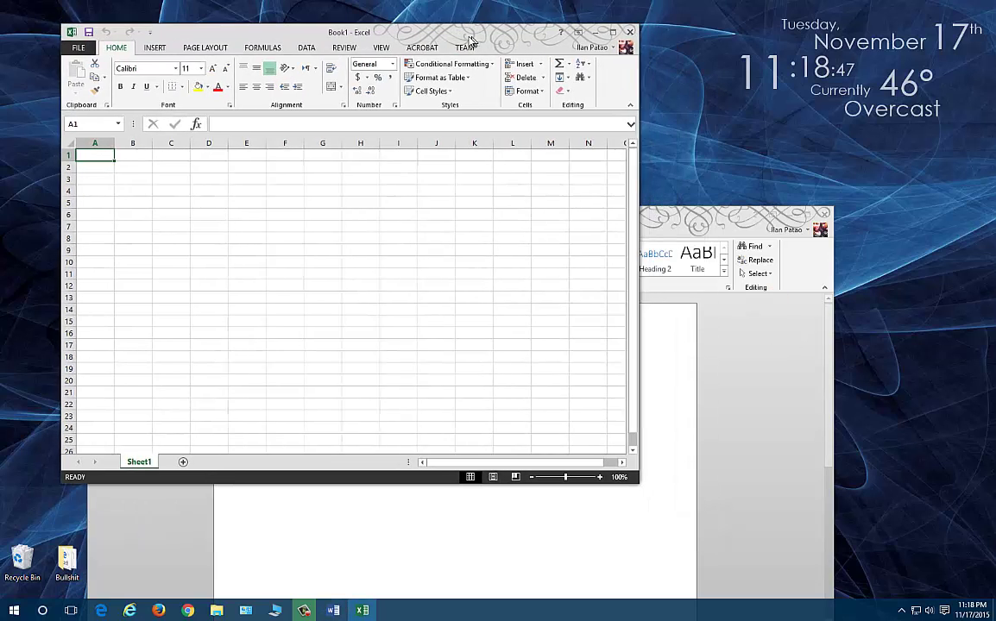
pyautogui.click(681, 222)
pyautogui.moveTo(524, 212); pyautogui.dragTo(630, 127)
pyautogui.moveTo(481, 34); pyautogui.dragTo(1, 112)
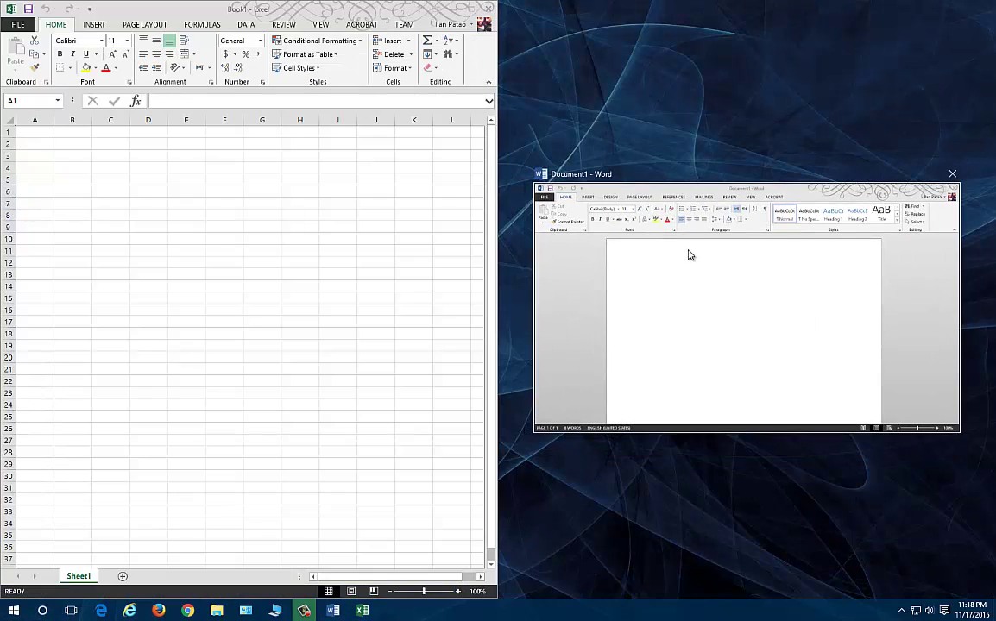
pyautogui.click(692, 256)
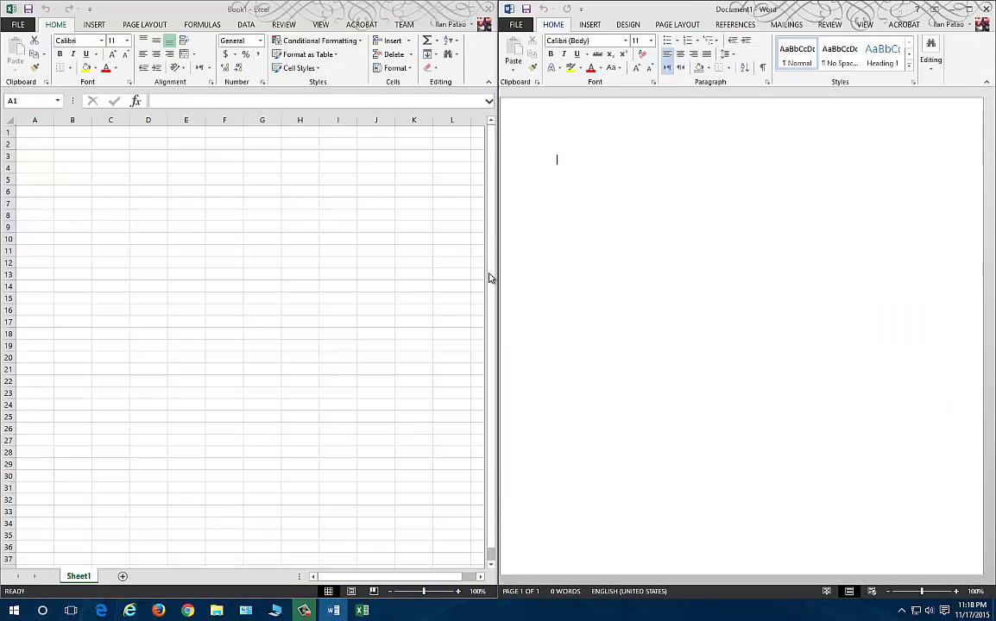
# Step: Drag the split between the snapped windows so Excel shows columns up to M
pyautogui.moveTo(493, 276); pyautogui.dragTo(312, 296)
pyautogui.moveTo(565, 327); pyautogui.dragTo(619, 339)
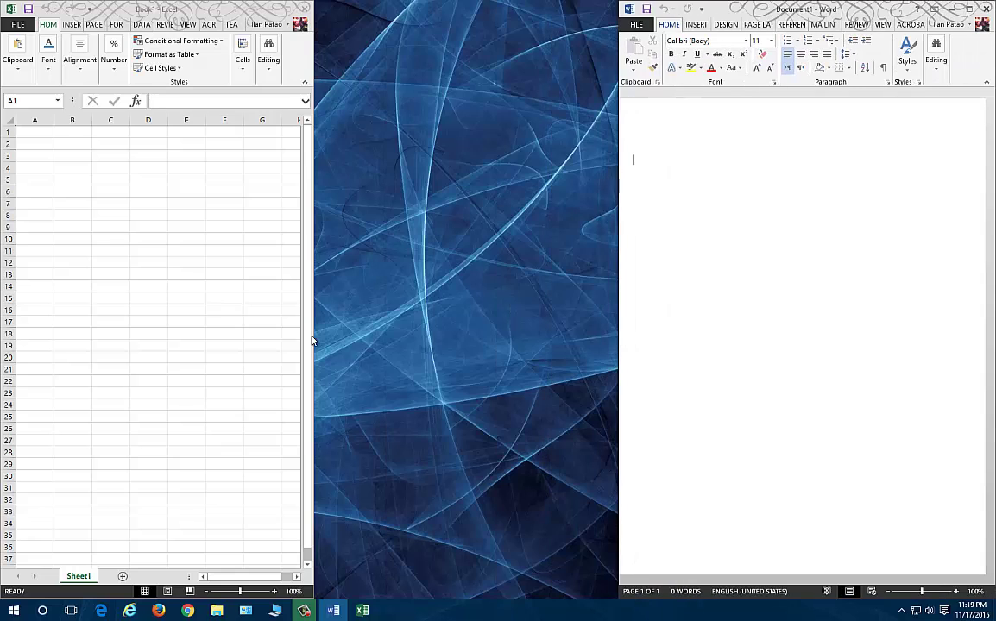
pyautogui.moveTo(313, 337); pyautogui.dragTo(541, 338)
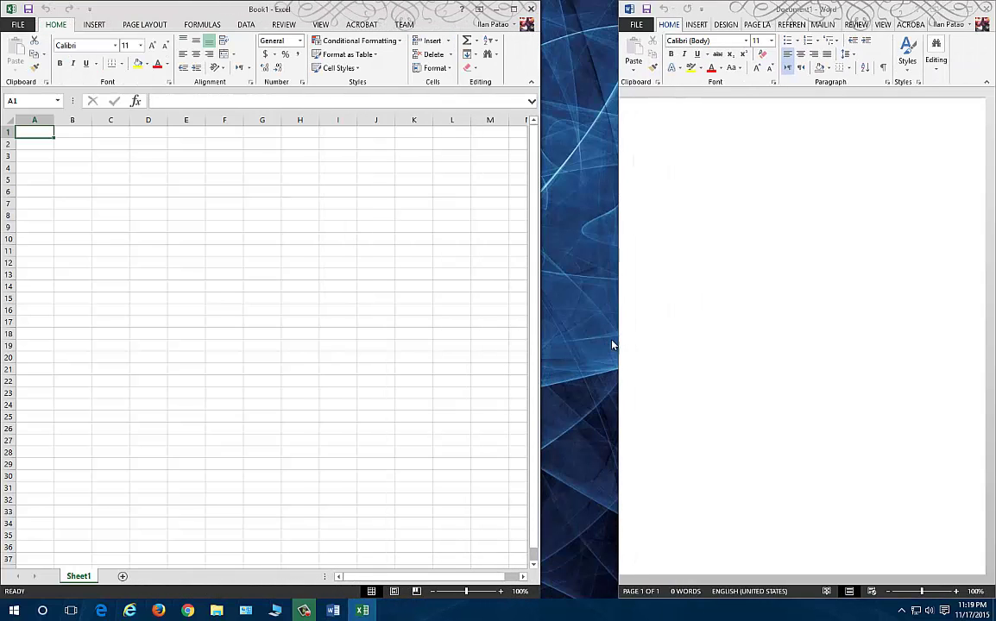
pyautogui.moveTo(618, 340); pyautogui.dragTo(540, 339)
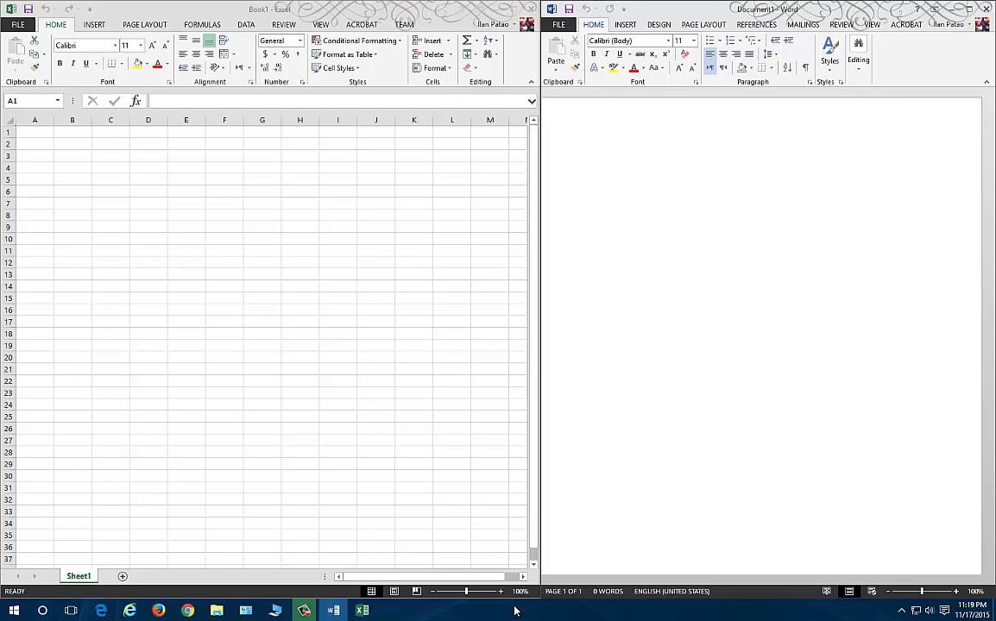
pyautogui.scroll(-5, 651, 417)
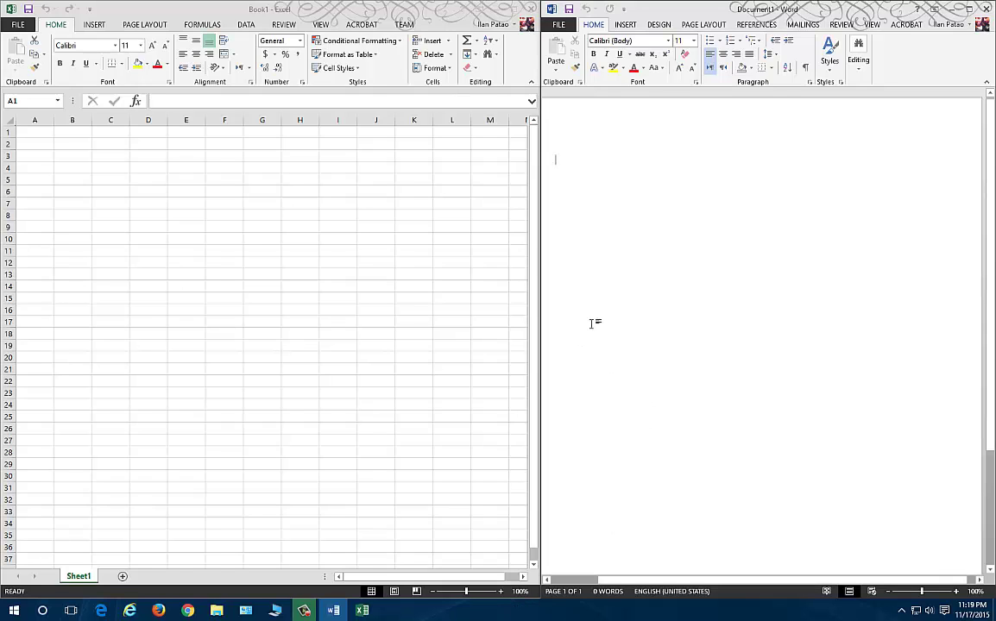
# Step: Drag Word out of its snapped half so it floats over Excel
pyautogui.hotkey('alt', 'Tab')
pyautogui.click(671, 176)
pyautogui.moveTo(669, 9); pyautogui.dragTo(341, 9)
pyautogui.moveTo(835, 7); pyautogui.dragTo(807, 144)
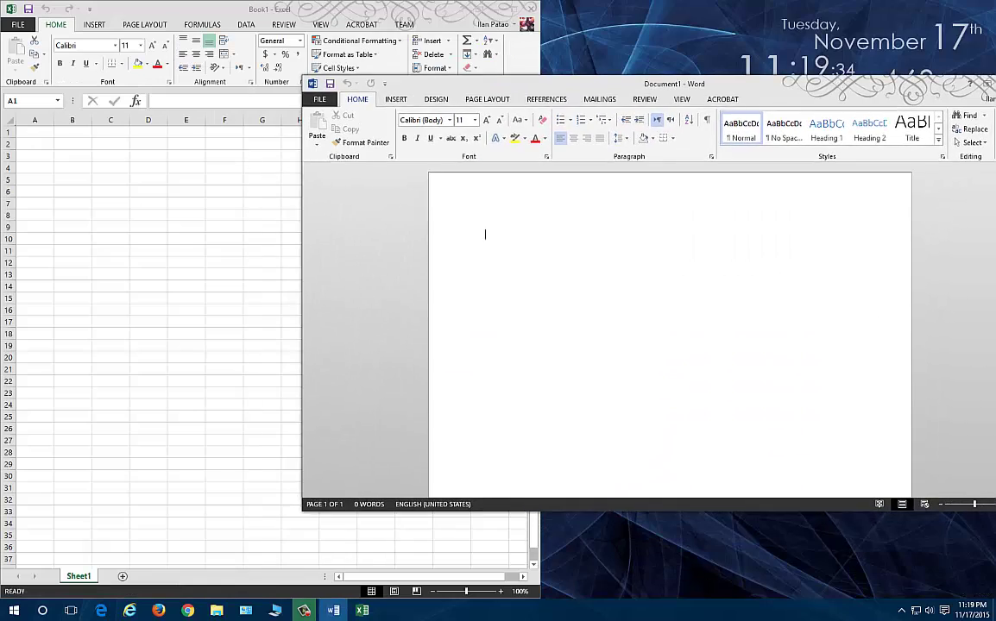
# Step: In Task View, move the Excel and Word windows to Desktop 2
pyautogui.click(71, 612)
pyautogui.rightClick(448, 233)
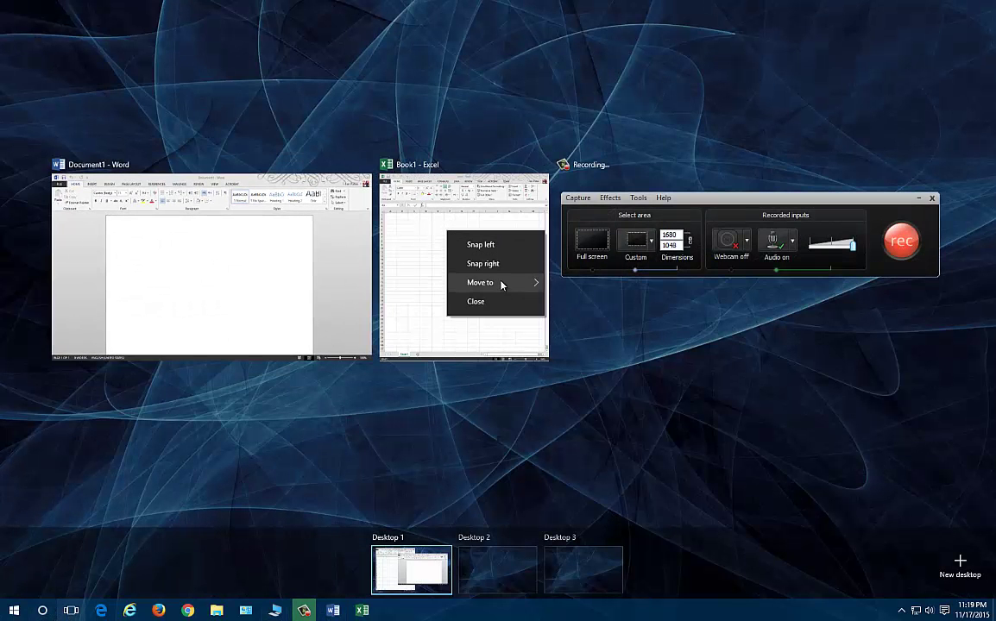
pyautogui.moveTo(507, 283)
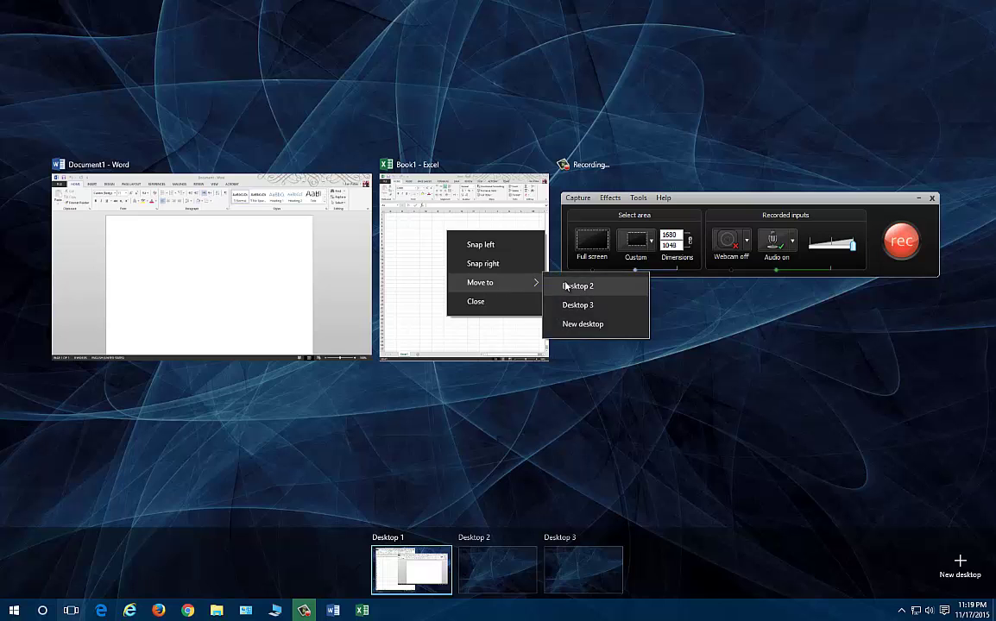
pyautogui.click(577, 286)
pyautogui.rightClick(255, 269)
pyautogui.moveTo(318, 319)
pyautogui.click(385, 321)
# Step: Close Desktop 3 and switch over to Desktop 2 holding Word and Excel
pyautogui.click(615, 536)
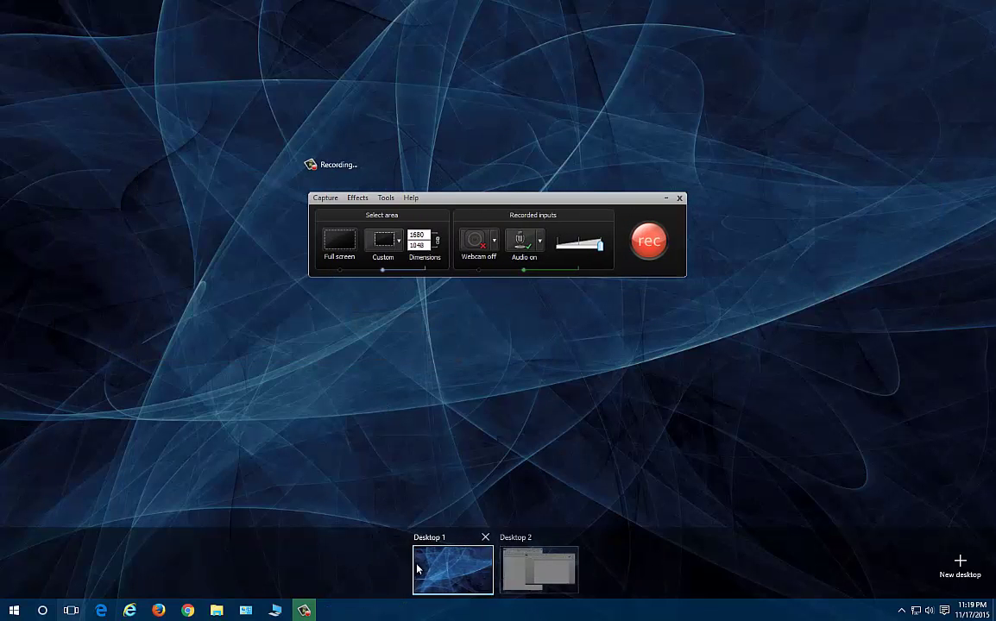
pyautogui.click(417, 565)
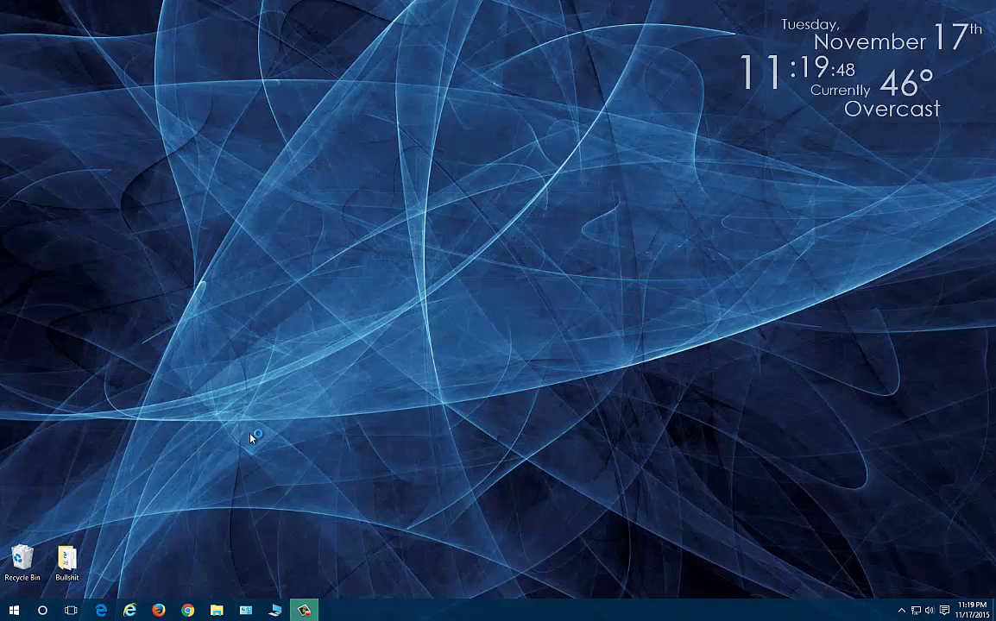
pyautogui.click(71, 610)
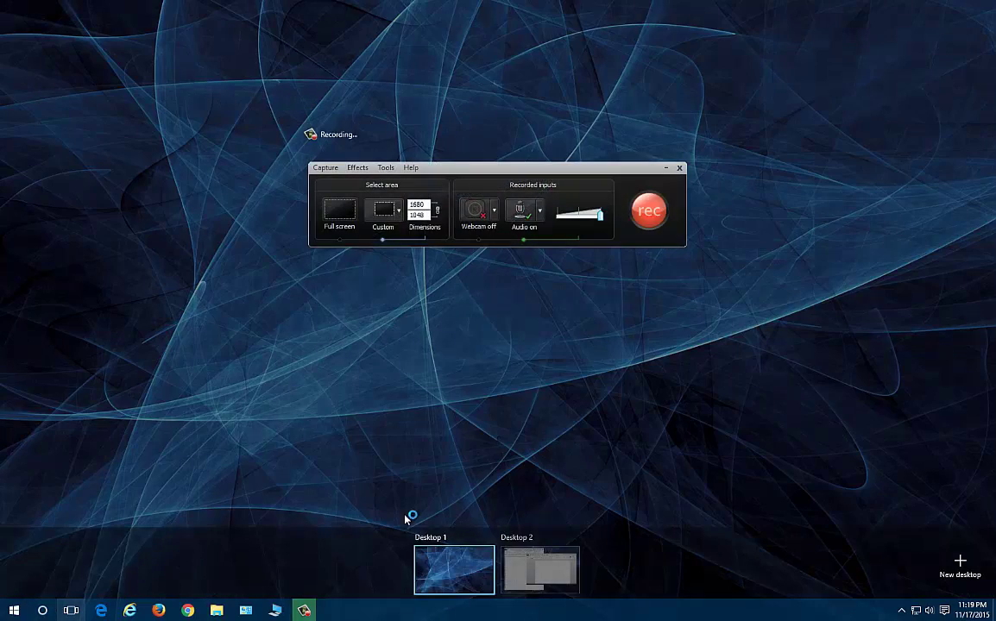
pyautogui.click(500, 499)
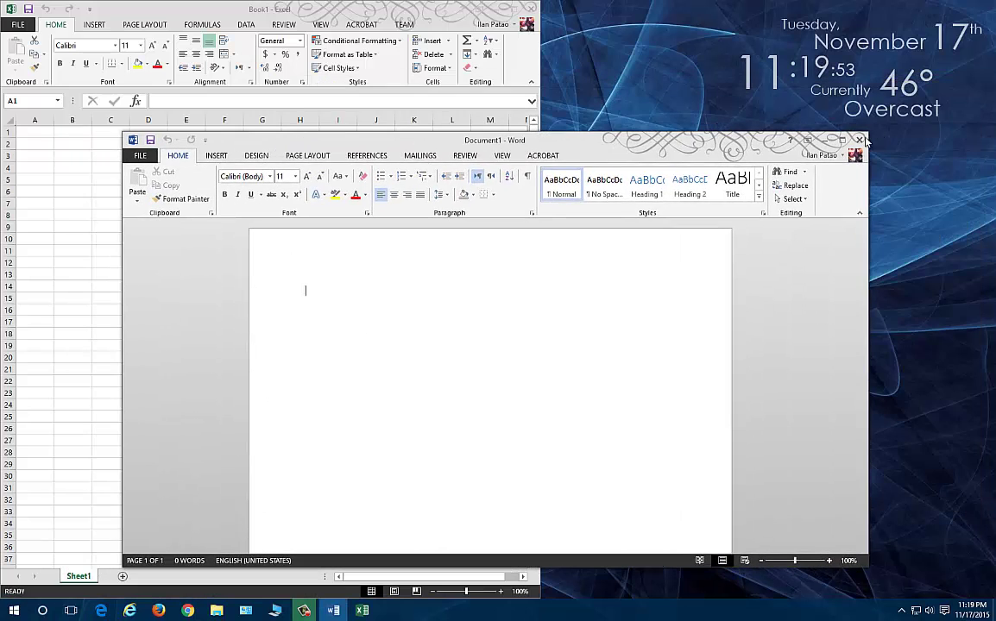
# Step: Close Word and Excel, then close Desktop 2 to leave a single desktop
pyautogui.click(860, 140)
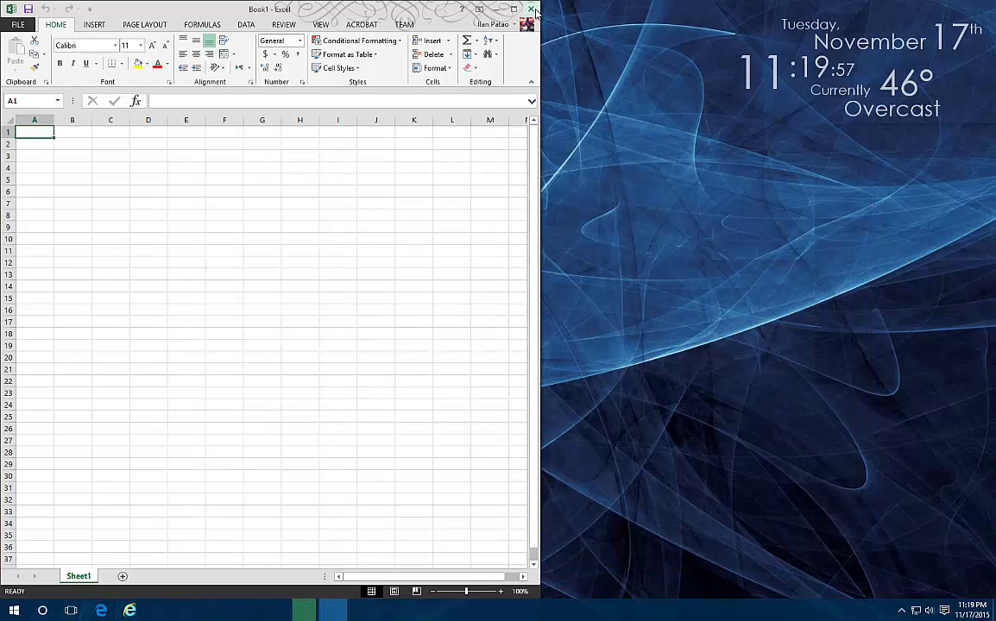
pyautogui.click(531, 9)
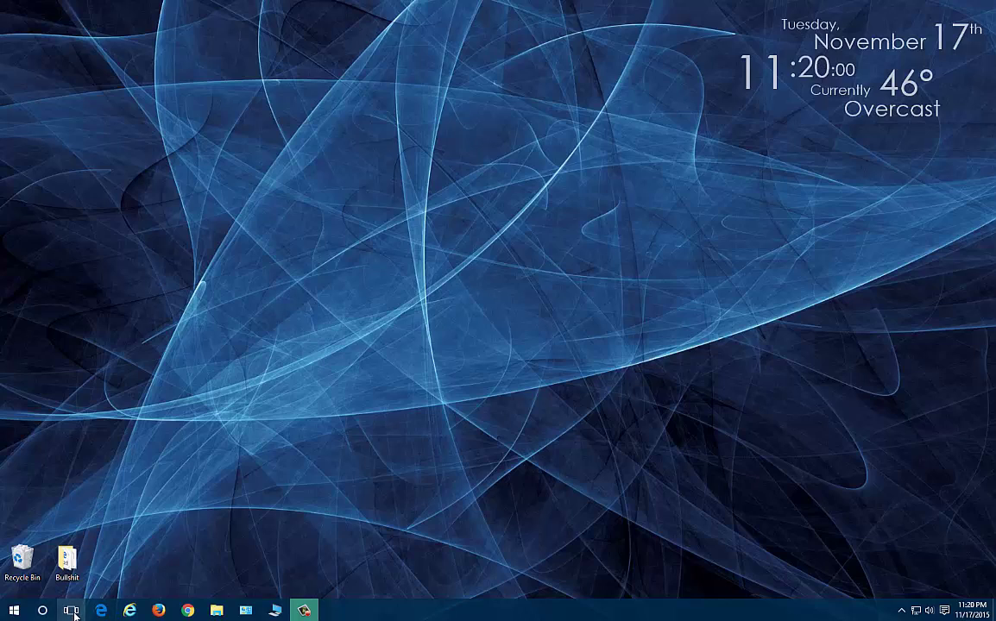
pyautogui.click(71, 610)
pyautogui.click(571, 539)
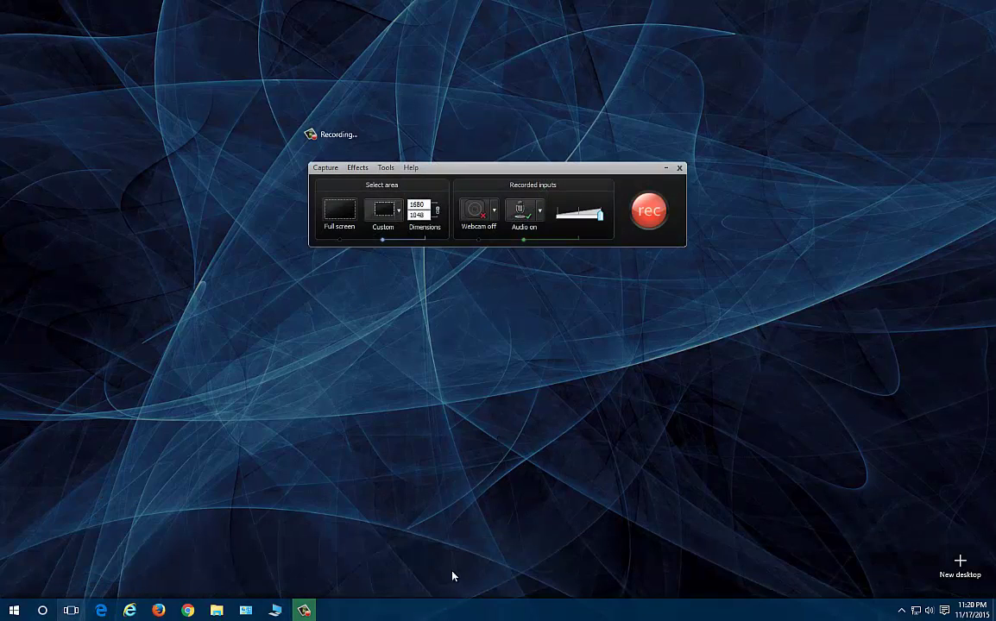
pyautogui.click(66, 612)
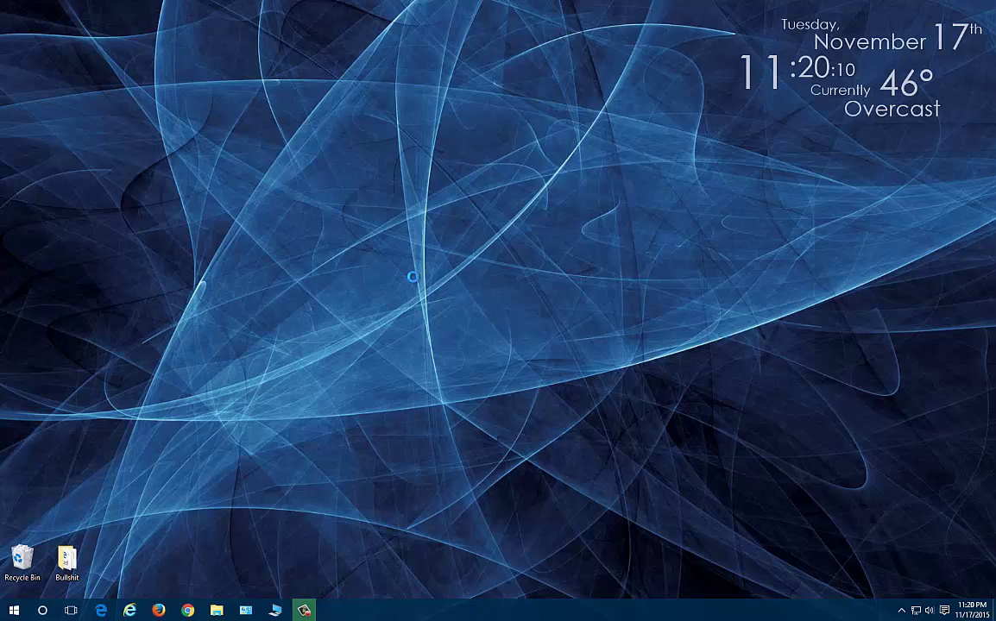
# Step: Clear all the Windows Defender notifications in Action Center and open Settings from the All settings tile
pyautogui.rightClick(315, 281)
pyautogui.click(819, 373)
pyautogui.click(945, 610)
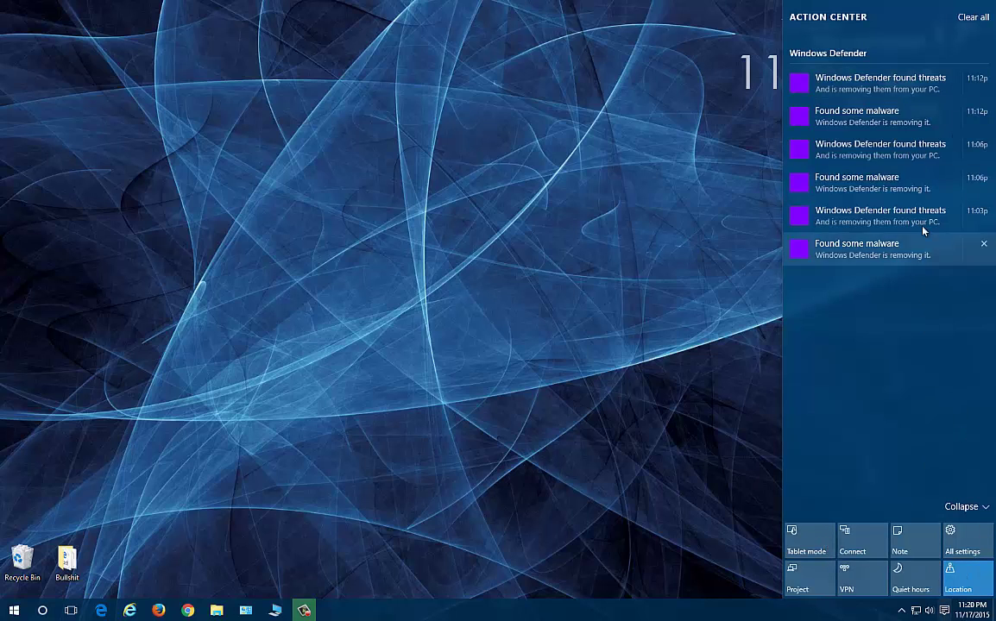
pyautogui.click(973, 17)
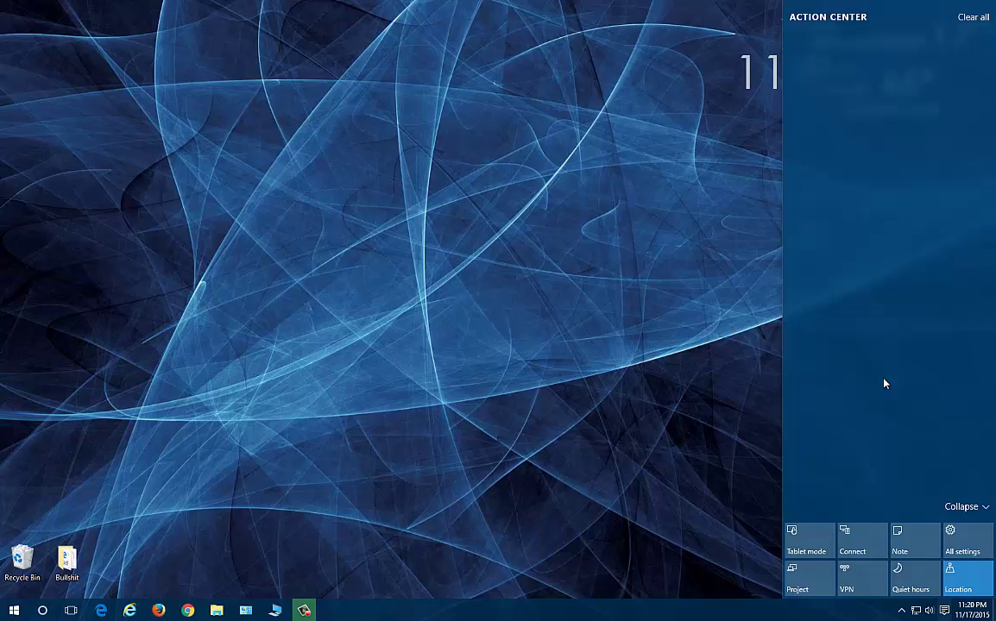
pyautogui.click(963, 539)
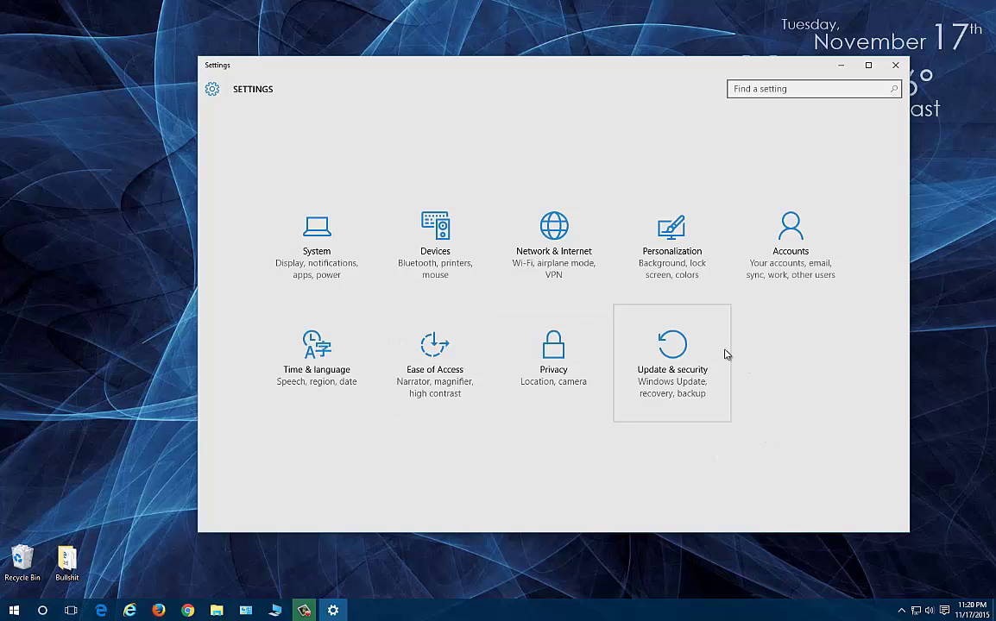
# Step: Browse Personalization's Lock screen, Colors, Background and Start pages, then show the Start menu
pyautogui.click(652, 291)
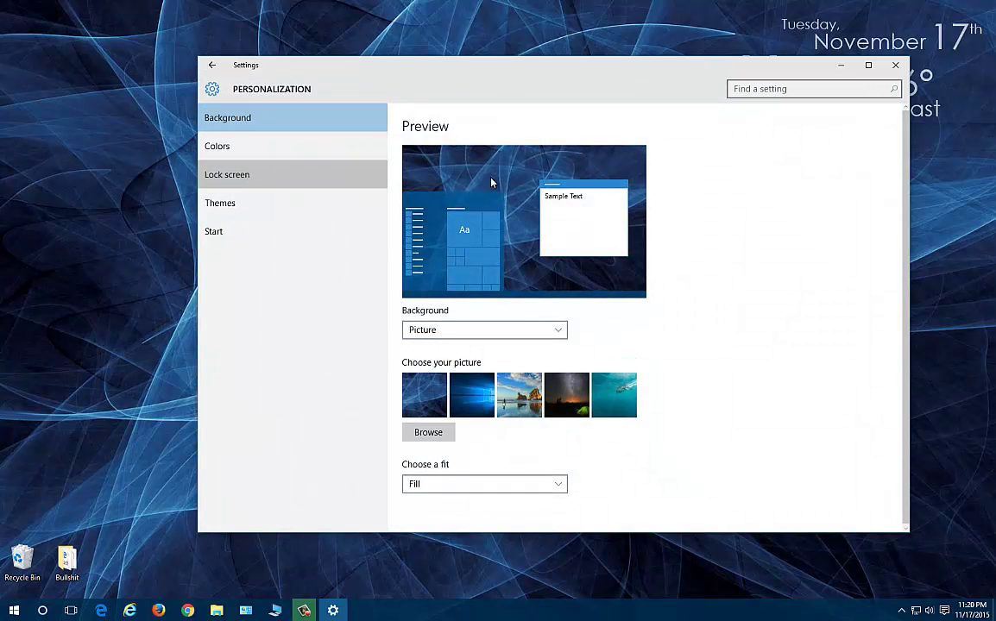
pyautogui.click(305, 177)
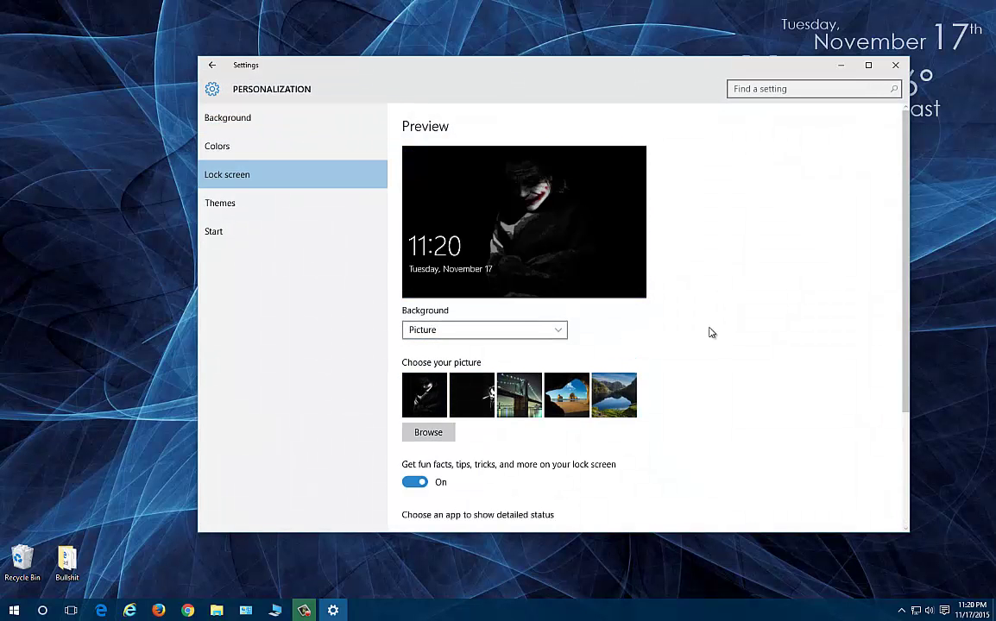
pyautogui.scroll(-5, 656, 348)
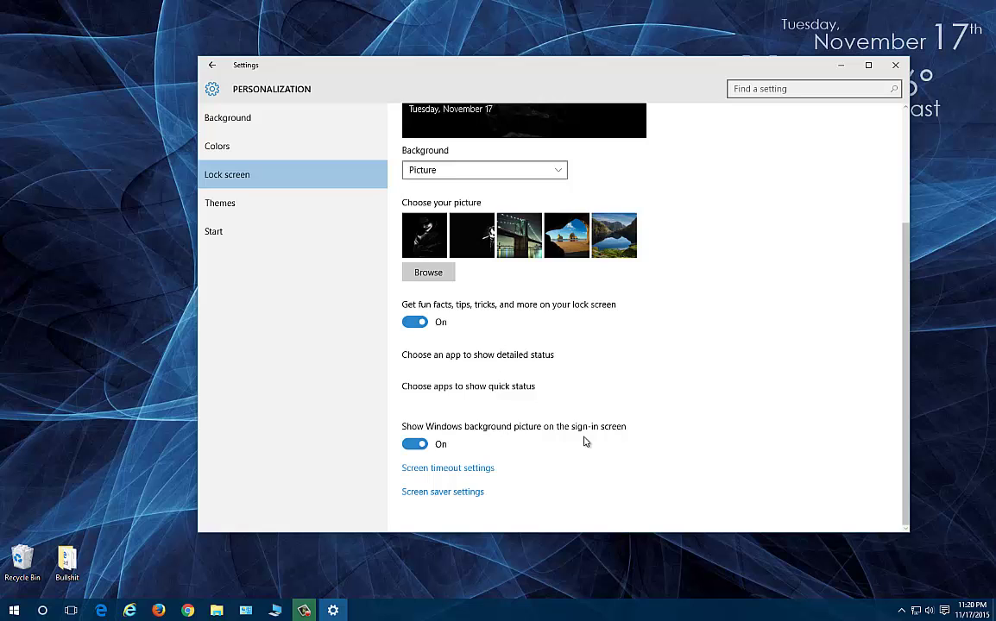
pyautogui.scroll(4, 574, 304)
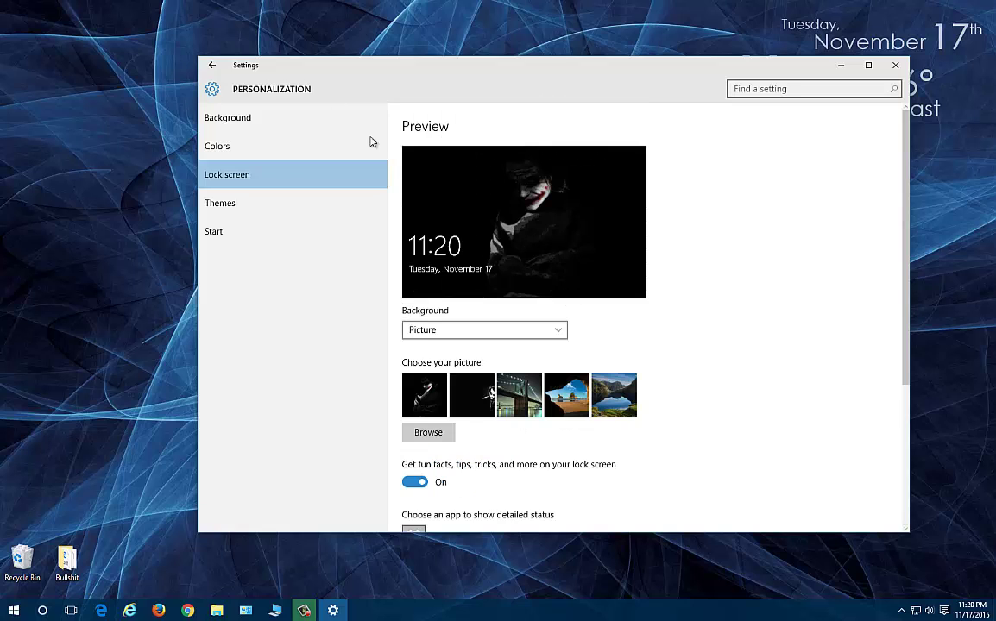
pyautogui.click(298, 146)
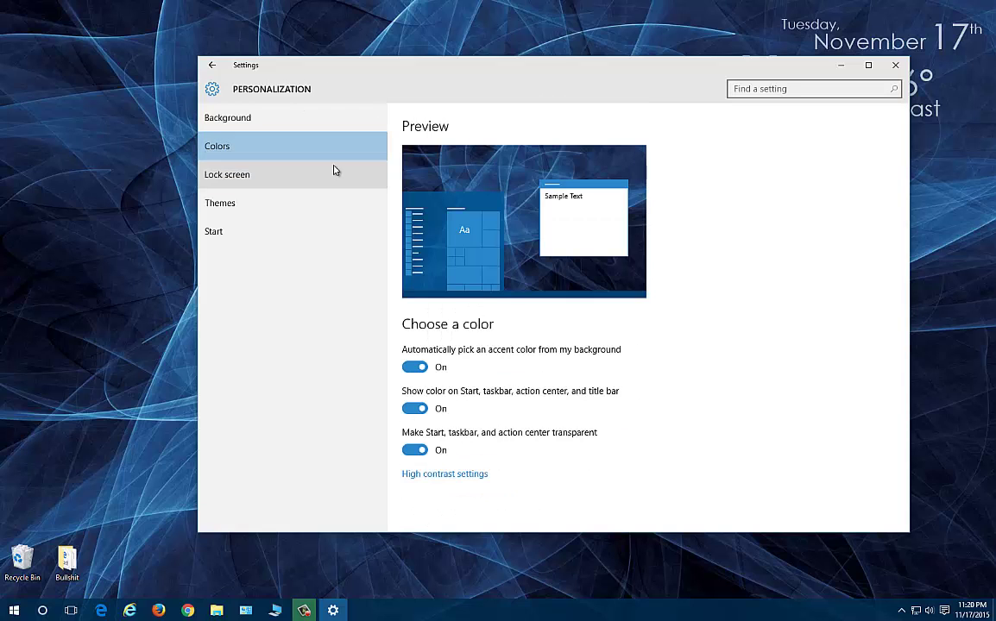
pyautogui.click(271, 119)
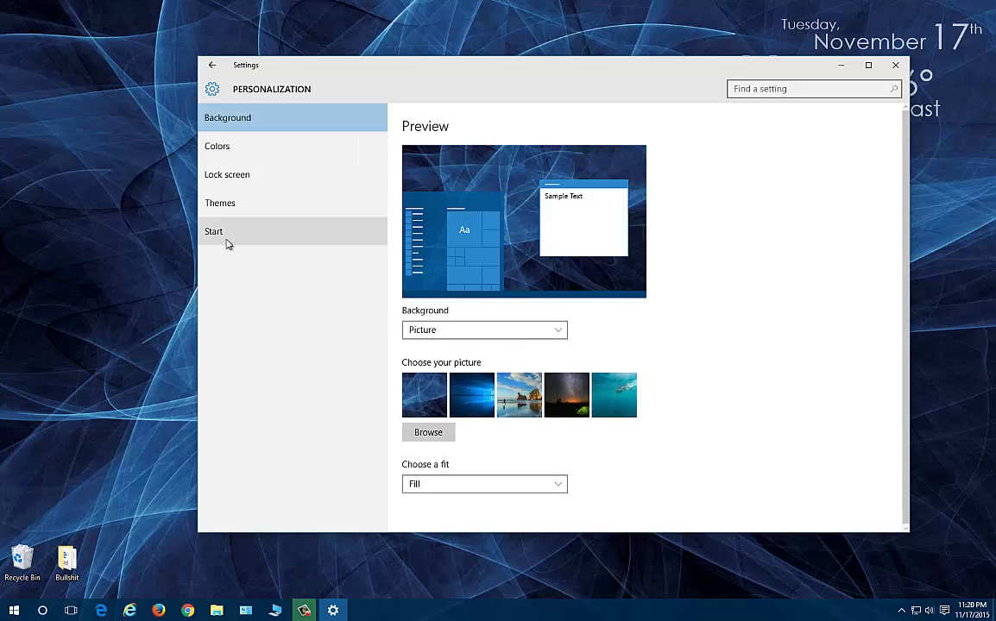
pyautogui.click(227, 237)
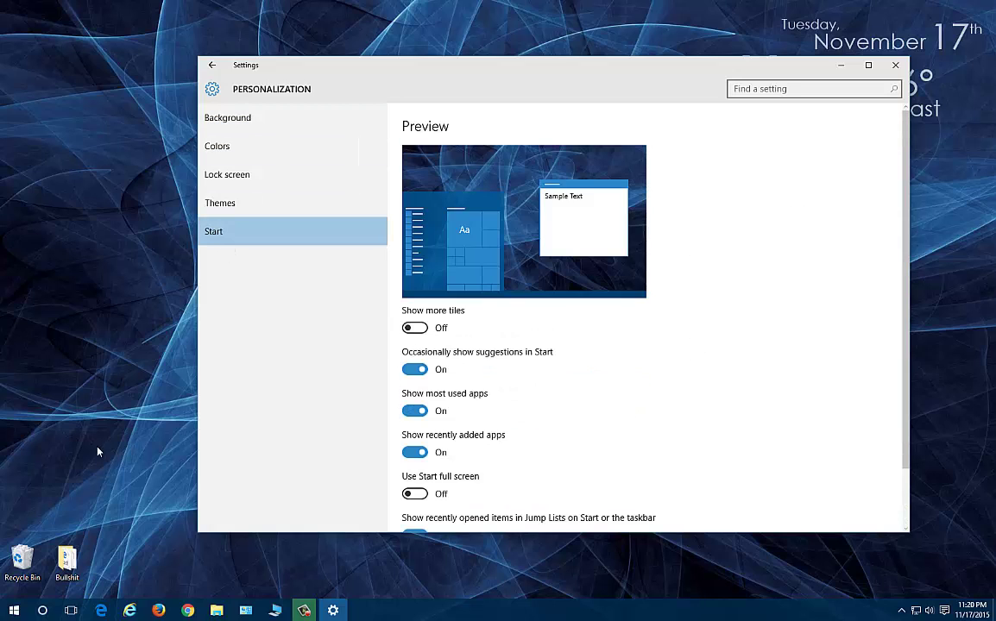
pyautogui.press('super')
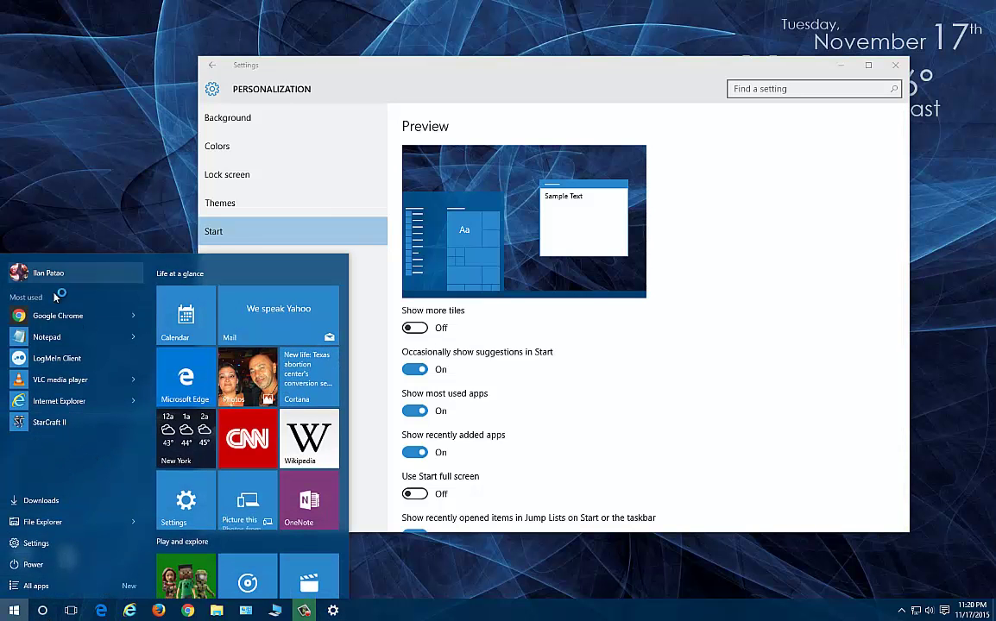
# Step: Close the Settings window and bring up the Win+X power-user menu from the Start button
pyautogui.rightClick(25, 613)
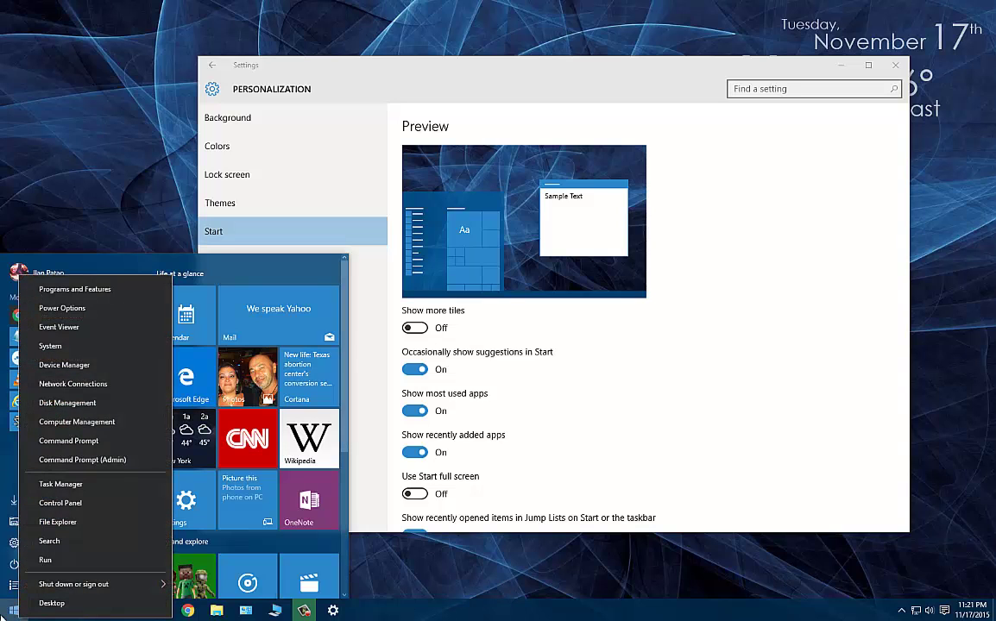
pyautogui.press('Escape')
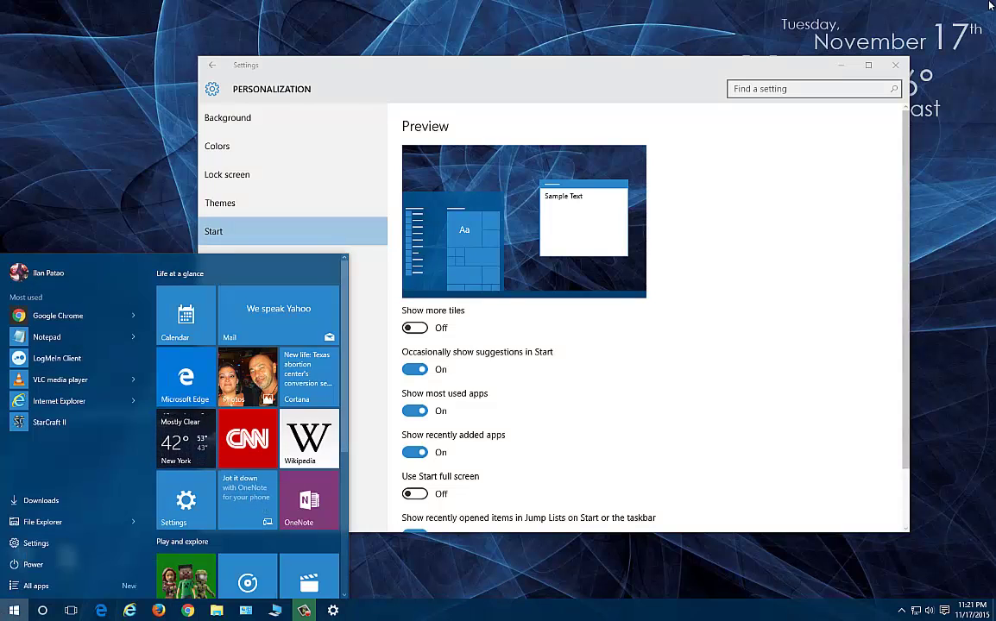
pyautogui.click(895, 65)
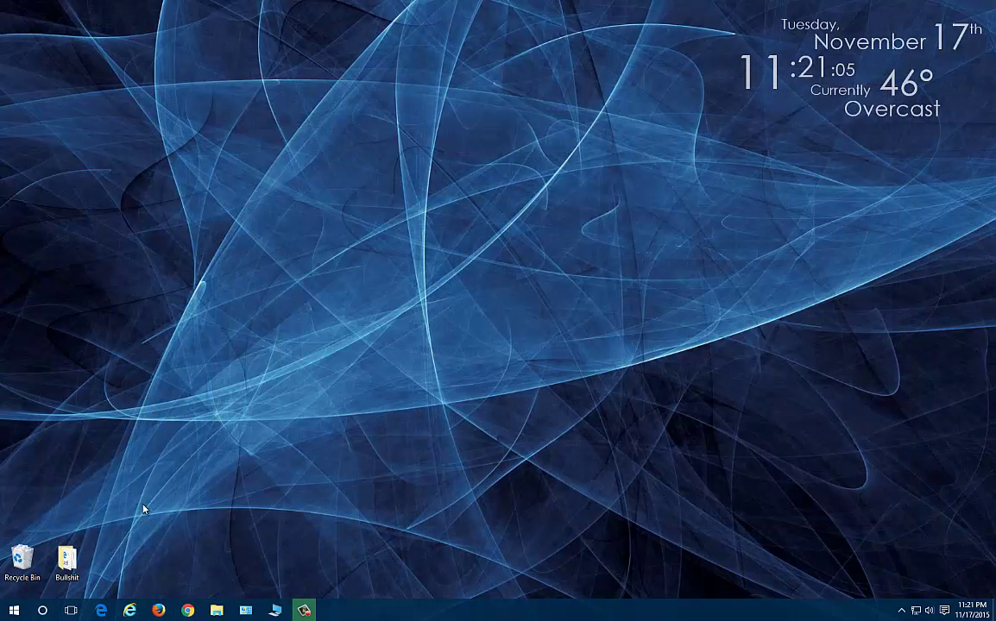
pyautogui.rightClick(19, 611)
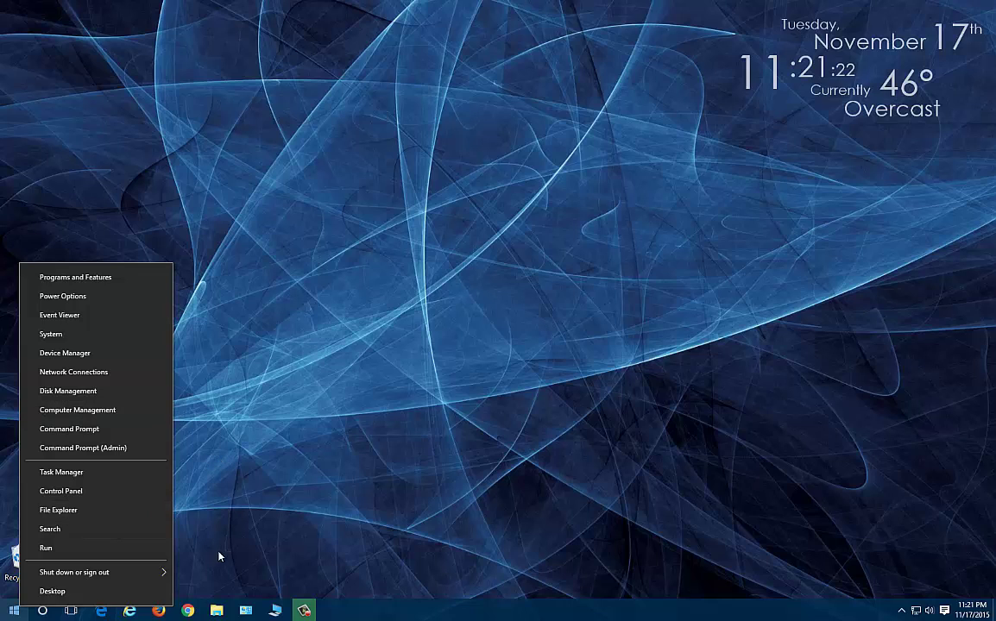
pyautogui.moveTo(160, 572)
# Step: Open File Explorer and bring up the System properties for This PC
pyautogui.press('e')
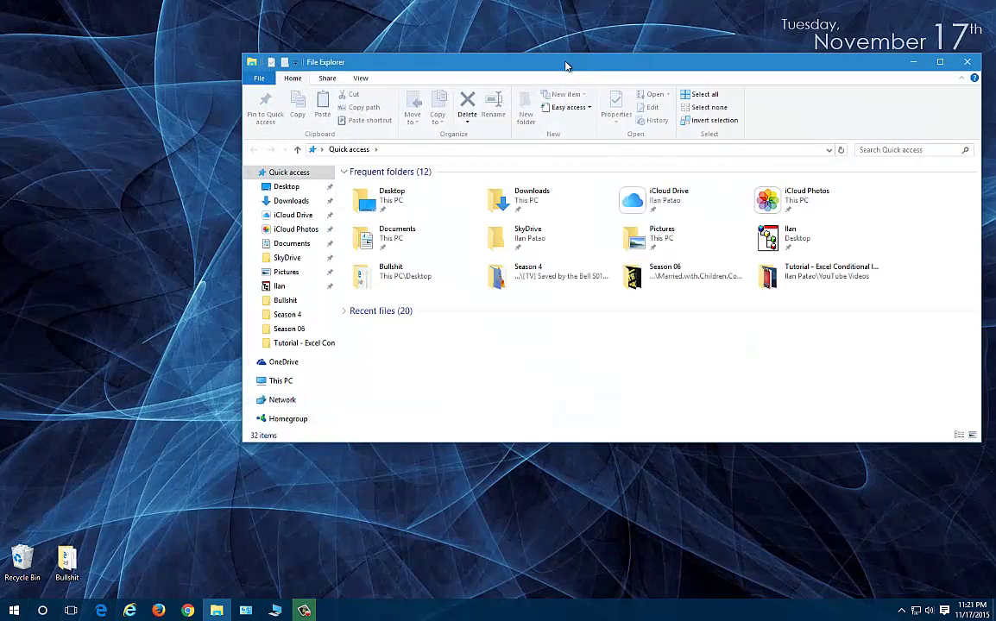
pyautogui.moveTo(566, 66); pyautogui.dragTo(481, 84)
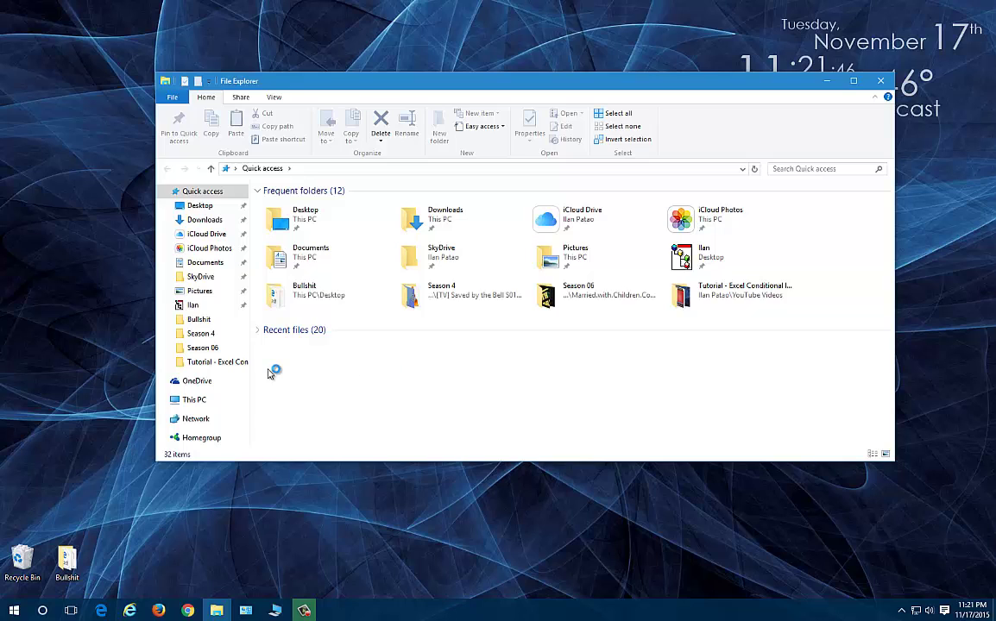
pyautogui.rightClick(201, 401)
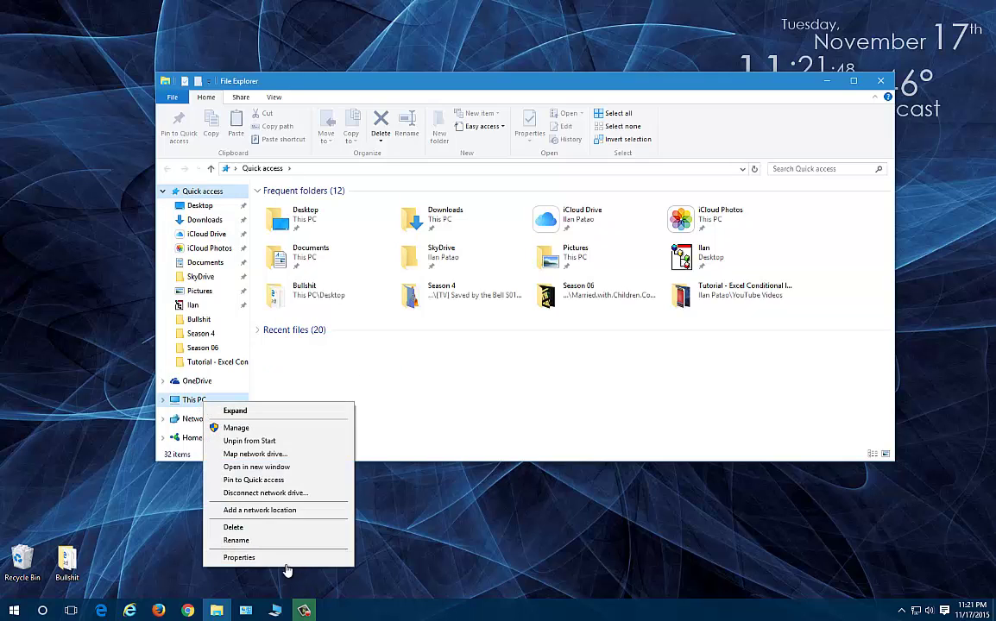
pyautogui.click(267, 558)
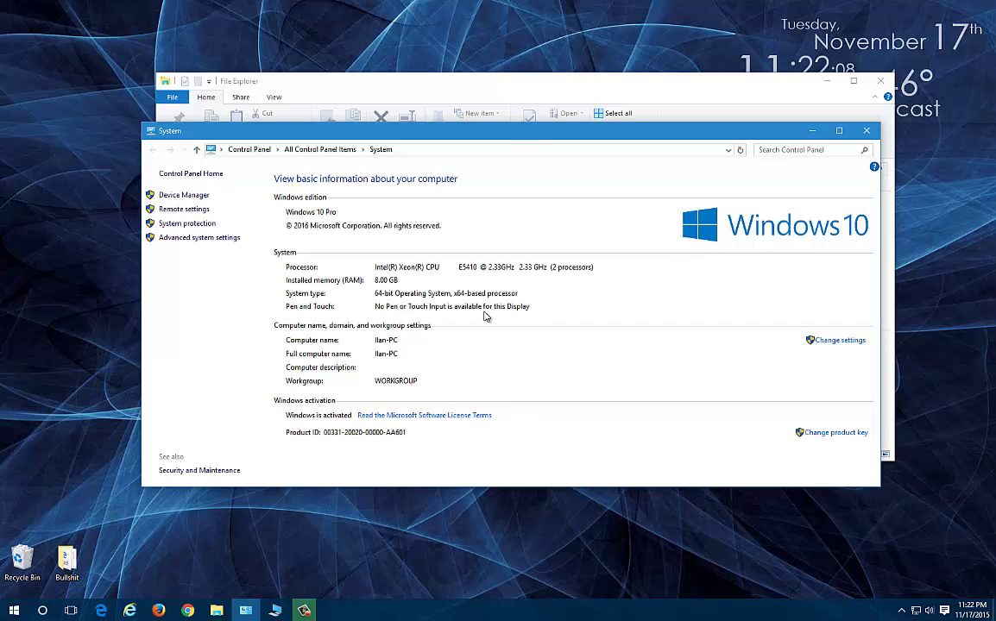
# Step: Snap File Explorer to the right half and the System window to the left half
pyautogui.moveTo(532, 138); pyautogui.dragTo(552, 273)
pyautogui.moveTo(416, 276); pyautogui.dragTo(341, 203)
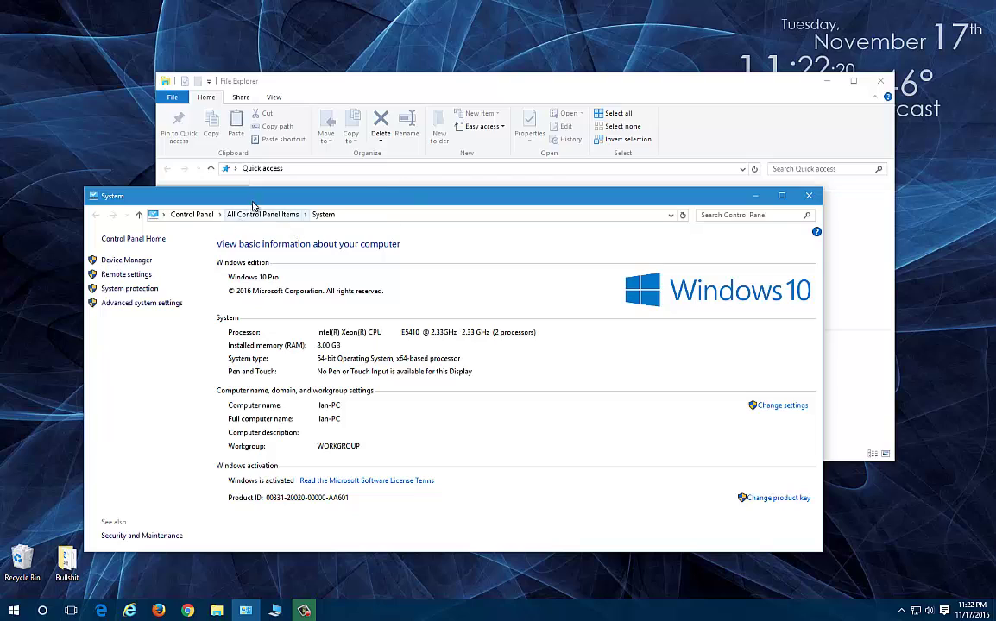
pyautogui.moveTo(256, 199); pyautogui.dragTo(220, 176)
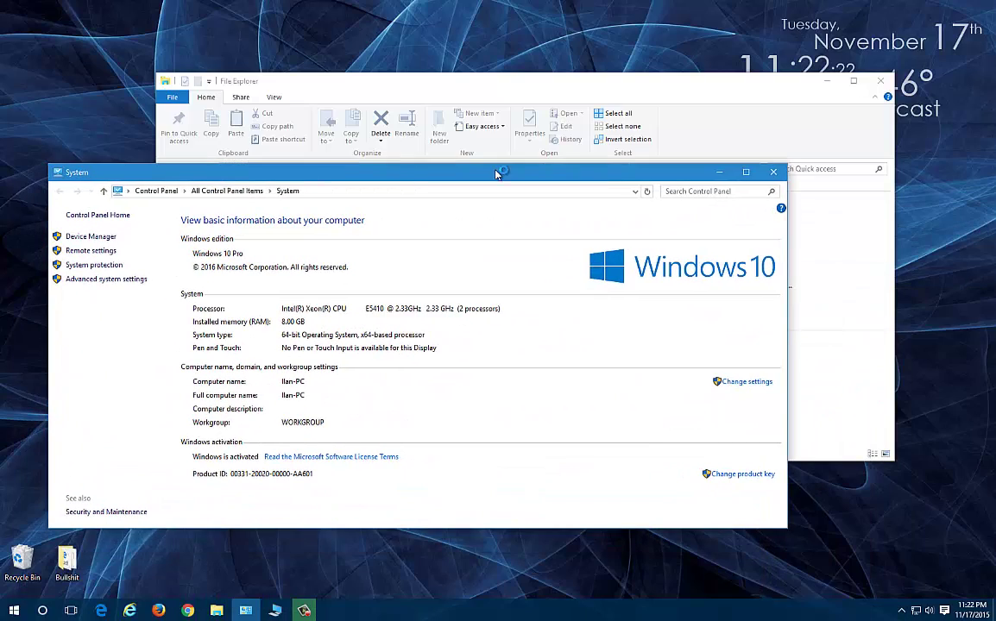
pyautogui.click(574, 83)
pyautogui.moveTo(497, 72); pyautogui.dragTo(547, 60)
pyautogui.press('super+Right')
pyautogui.click(272, 237)
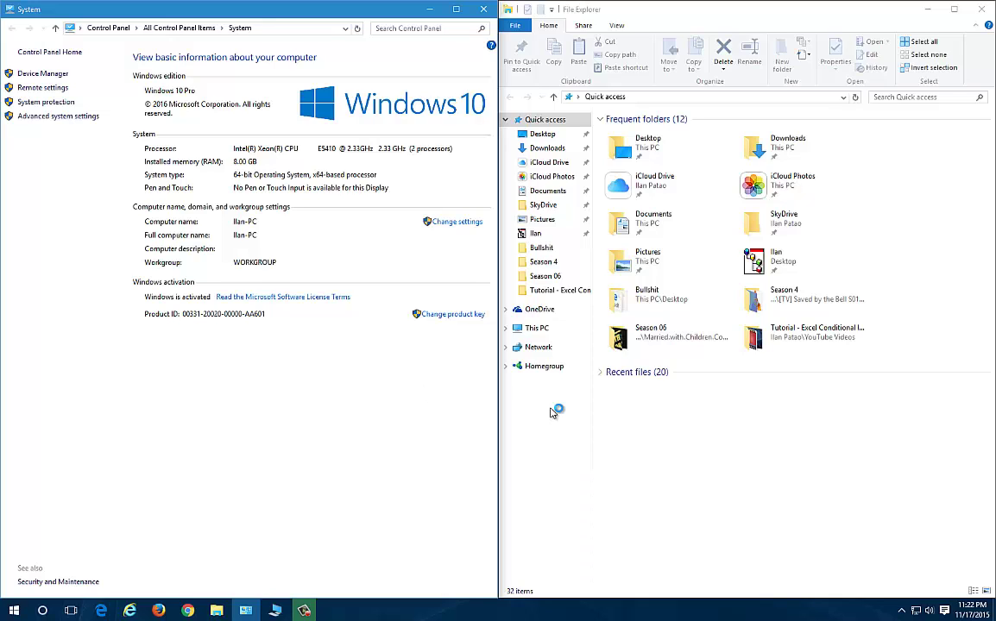
pyautogui.click(107, 612)
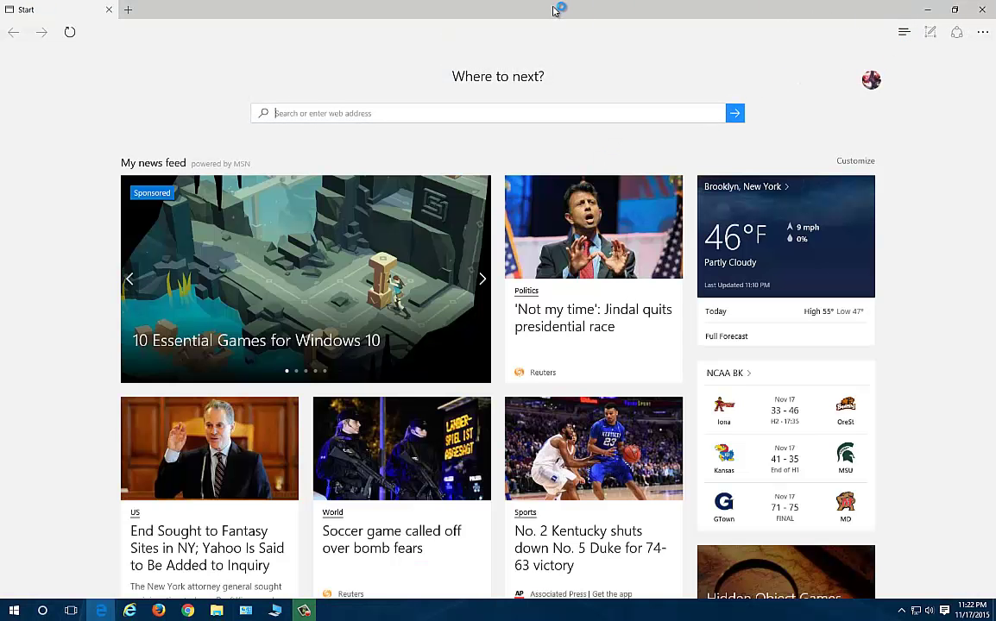
pyautogui.click(981, 7)
pyautogui.click(831, 113)
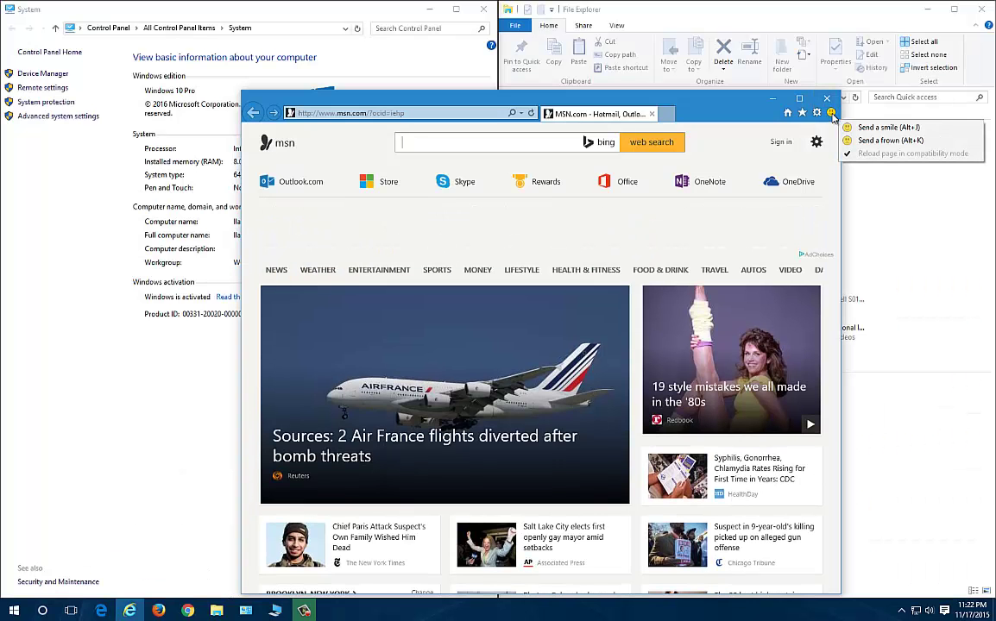
pyautogui.click(880, 126)
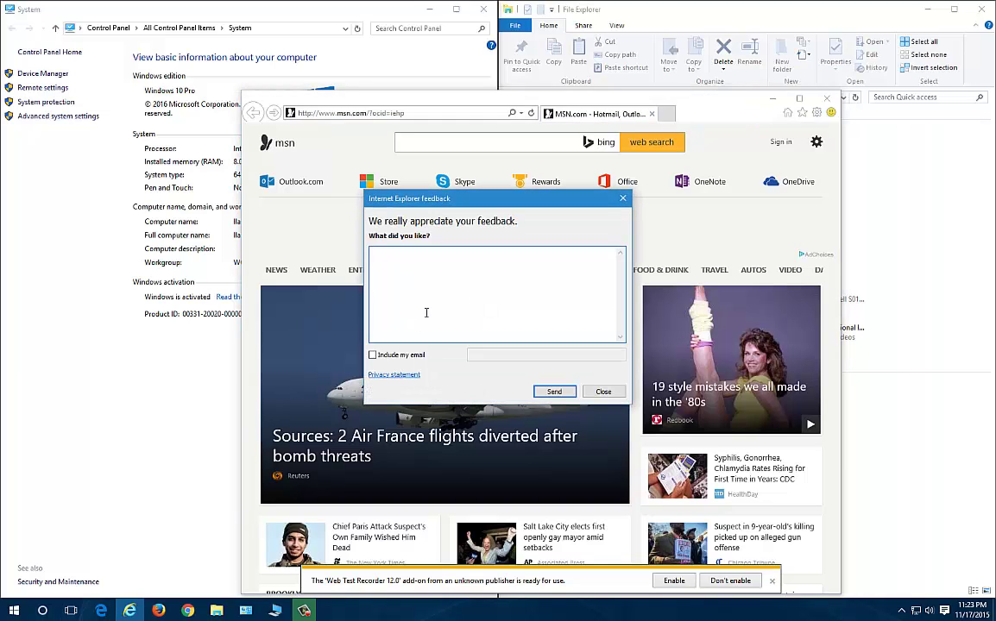
pyautogui.click(603, 392)
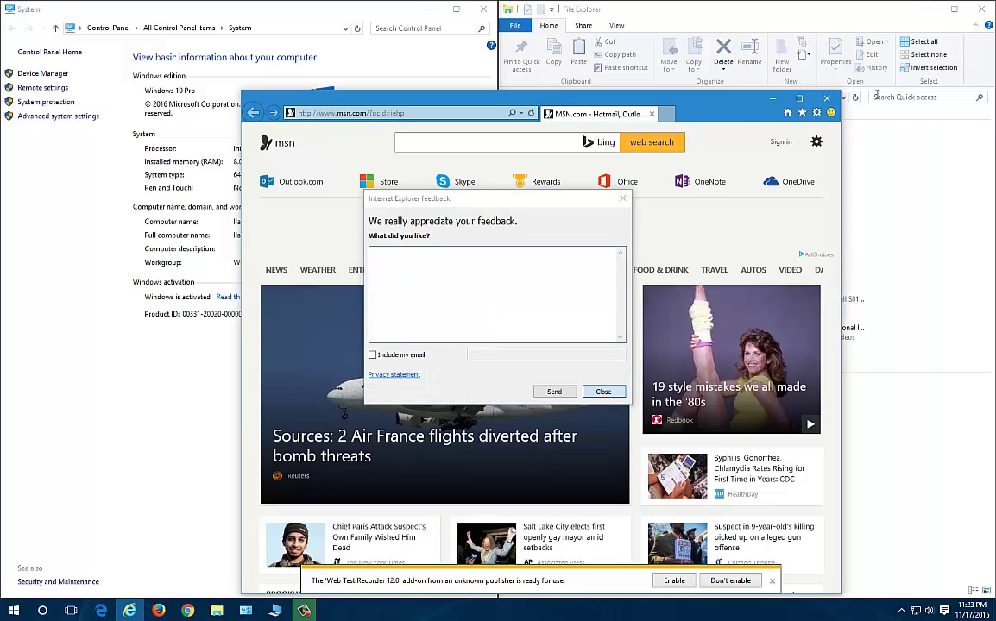
pyautogui.click(827, 100)
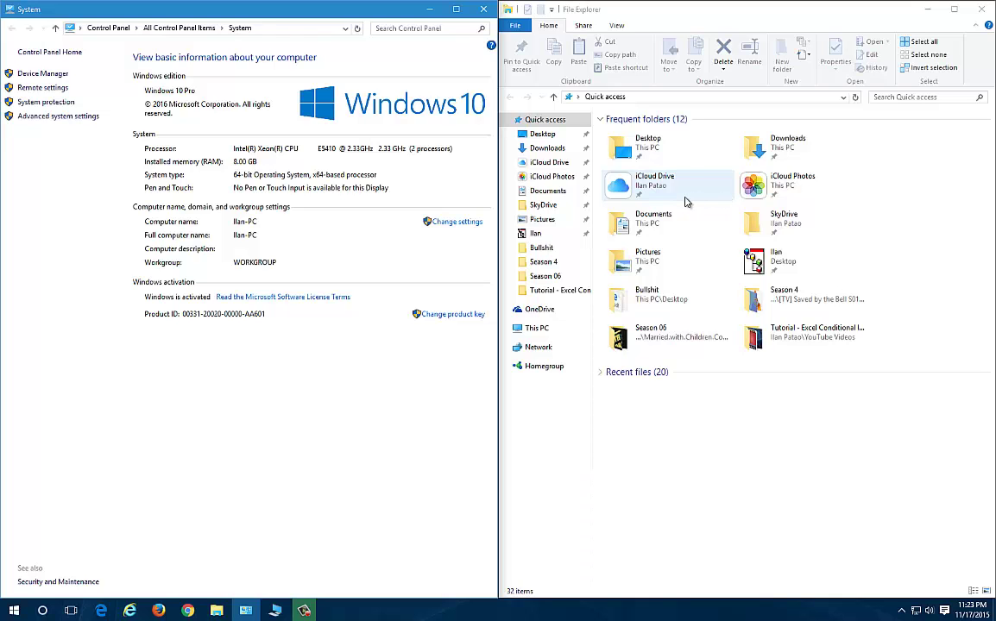
# Step: Close File Explorer and minimize the System window to reveal the bare desktop
pyautogui.hotkey('alt', 'F4')
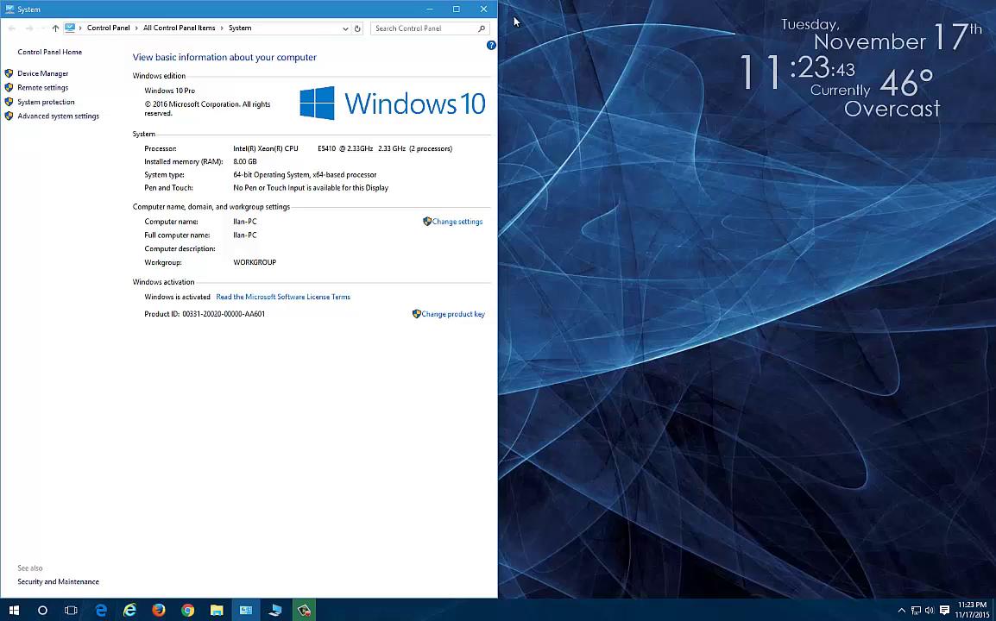
pyautogui.click(431, 9)
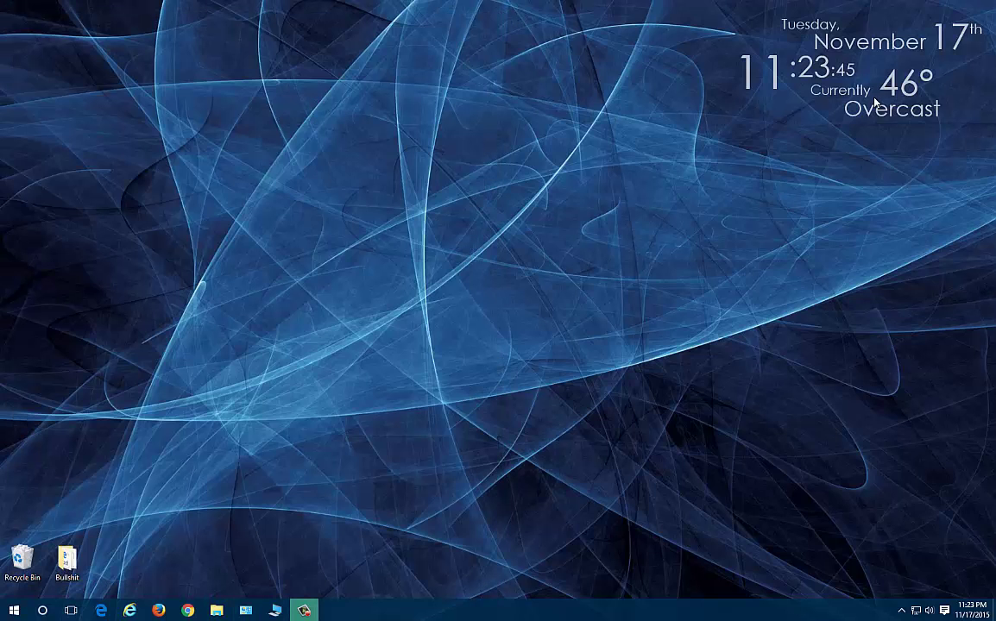